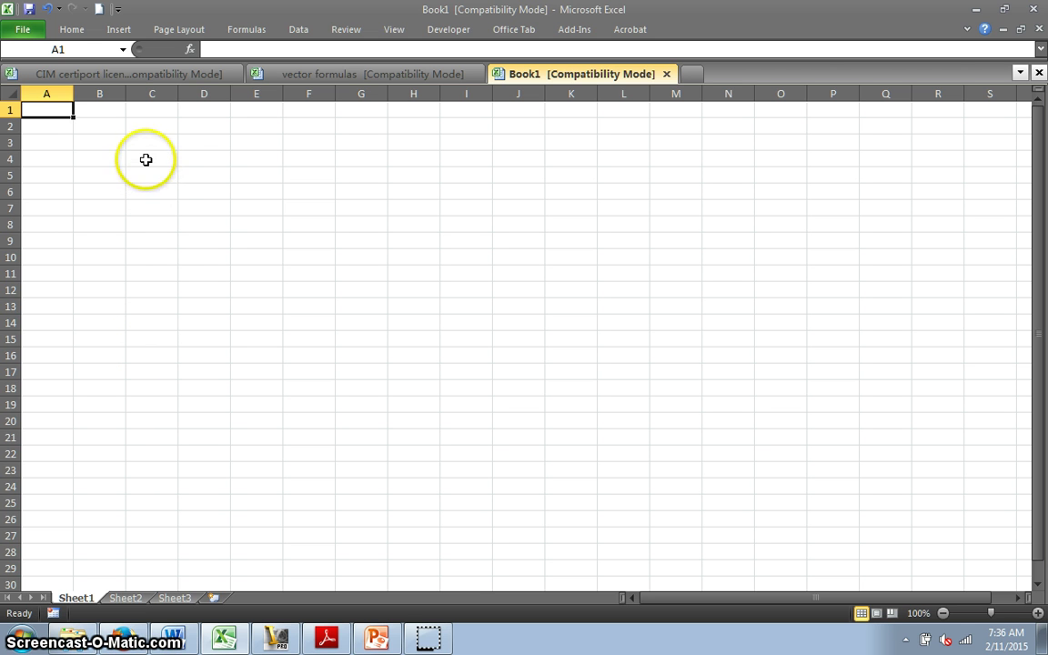
Step: Enter the label "F =" in cell C4 and the label "Angle =" in cell C6
{"action": "left_click", "coordinate": [145, 160]}
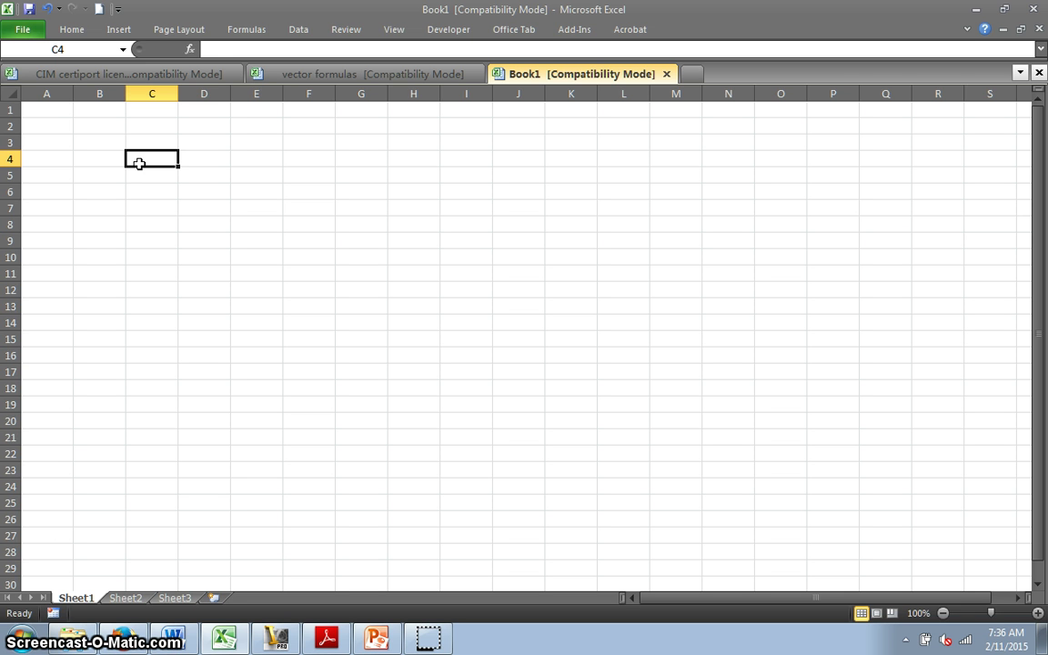
{"action": "type", "text": "F"}
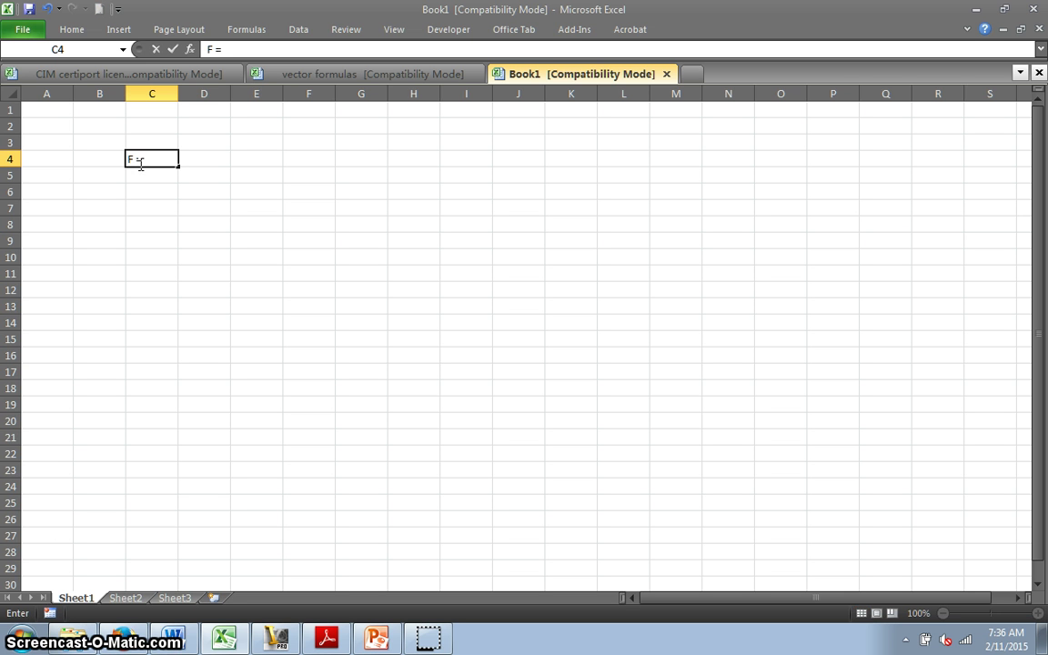
{"action": "type", "text": " ="}
{"action": "left_click", "coordinate": [197, 160]}
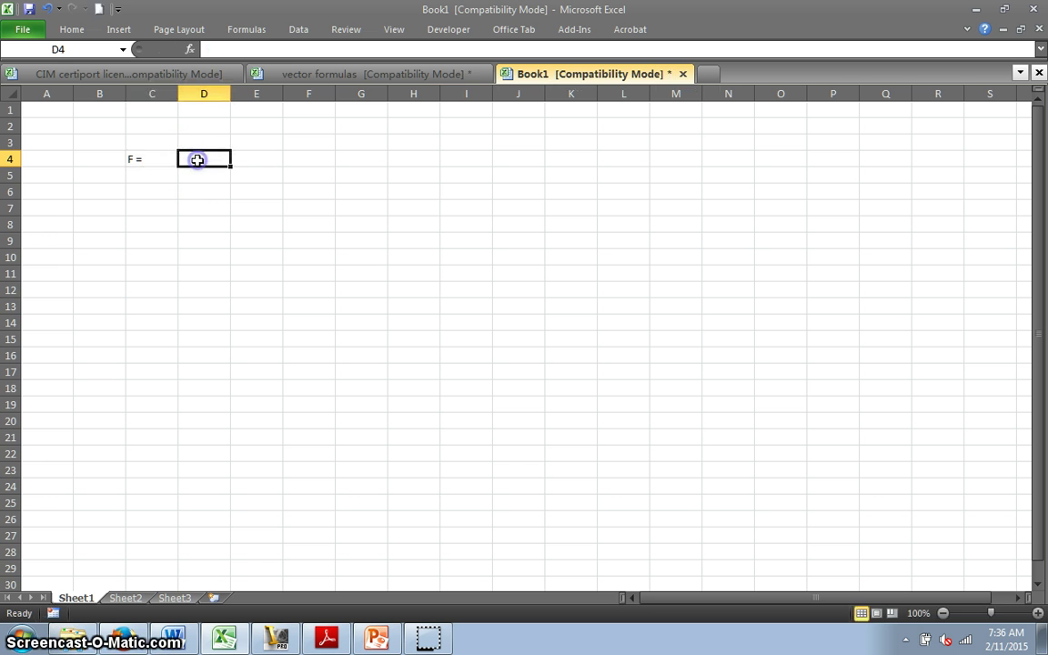
{"action": "left_click", "coordinate": [136, 195]}
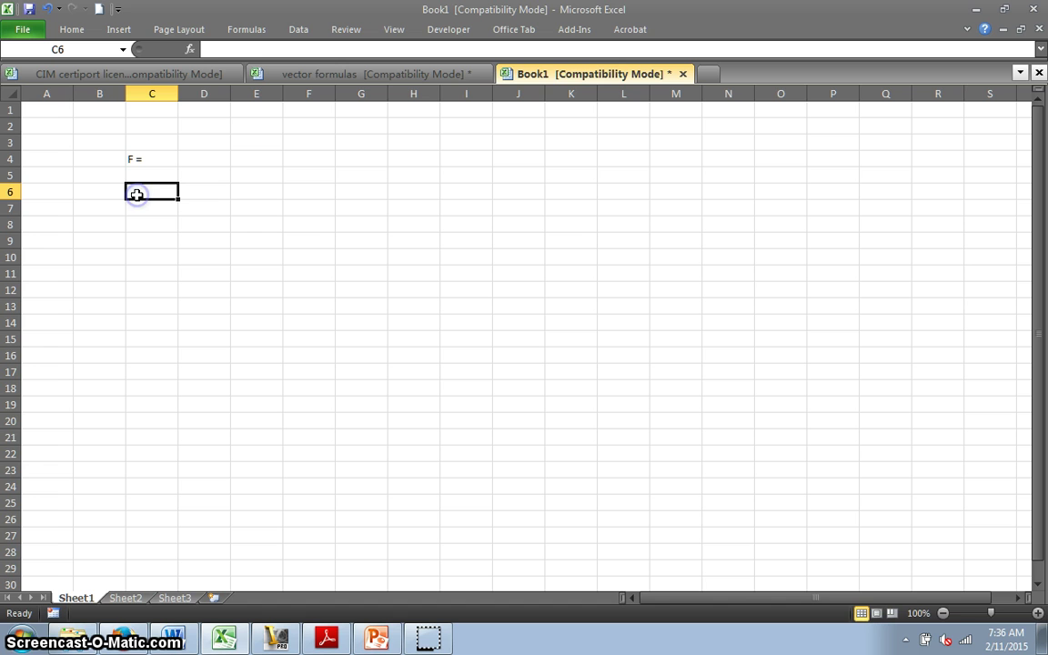
{"action": "type", "text": "Angle ="}
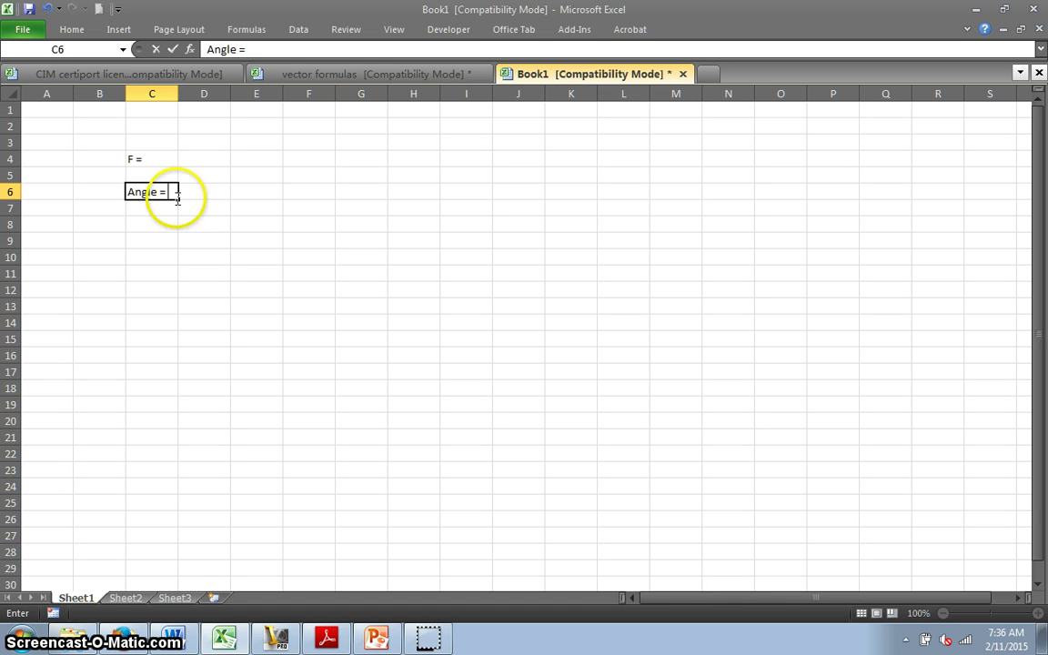
{"action": "left_click", "coordinate": [206, 194]}
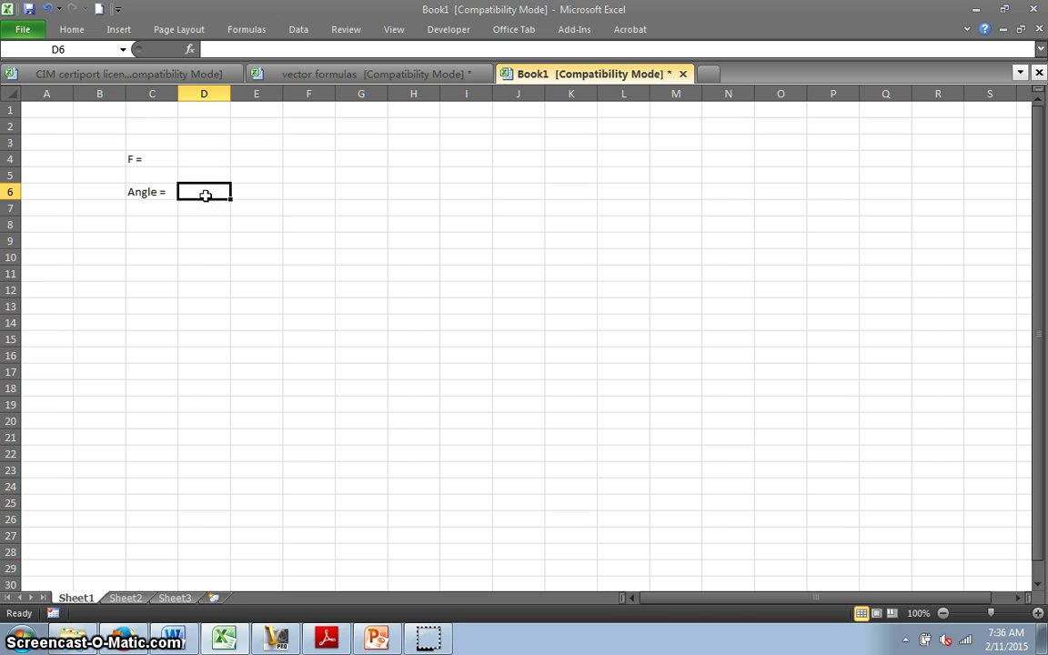
Step: Enter 240 as the force value in D4 and 65 as the angle value in D6
{"action": "left_click", "coordinate": [197, 159]}
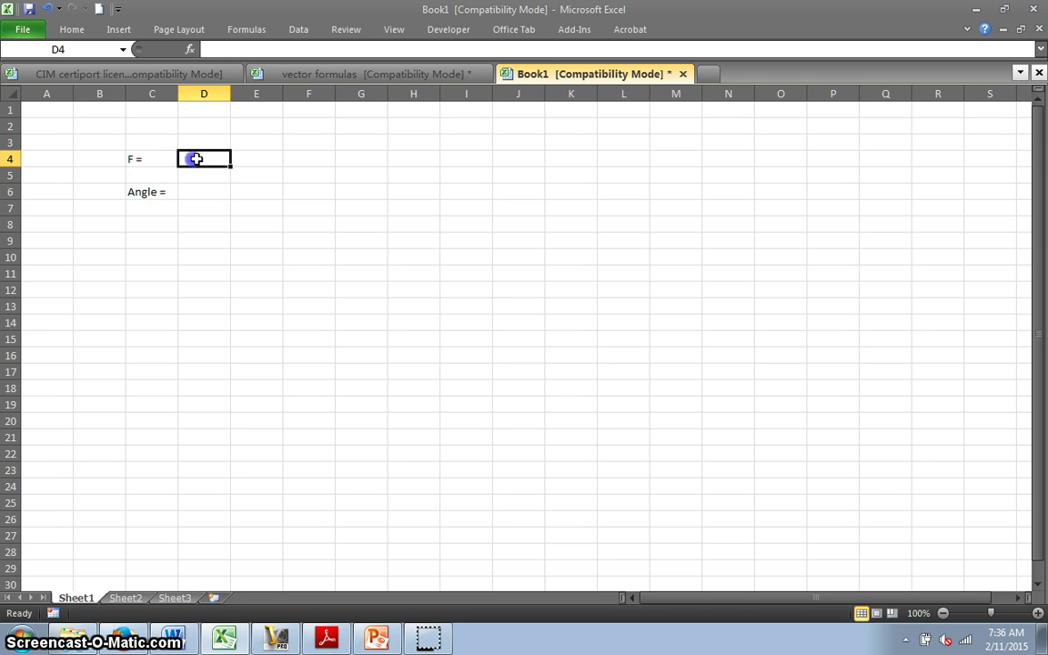
{"action": "type", "text": "240"}
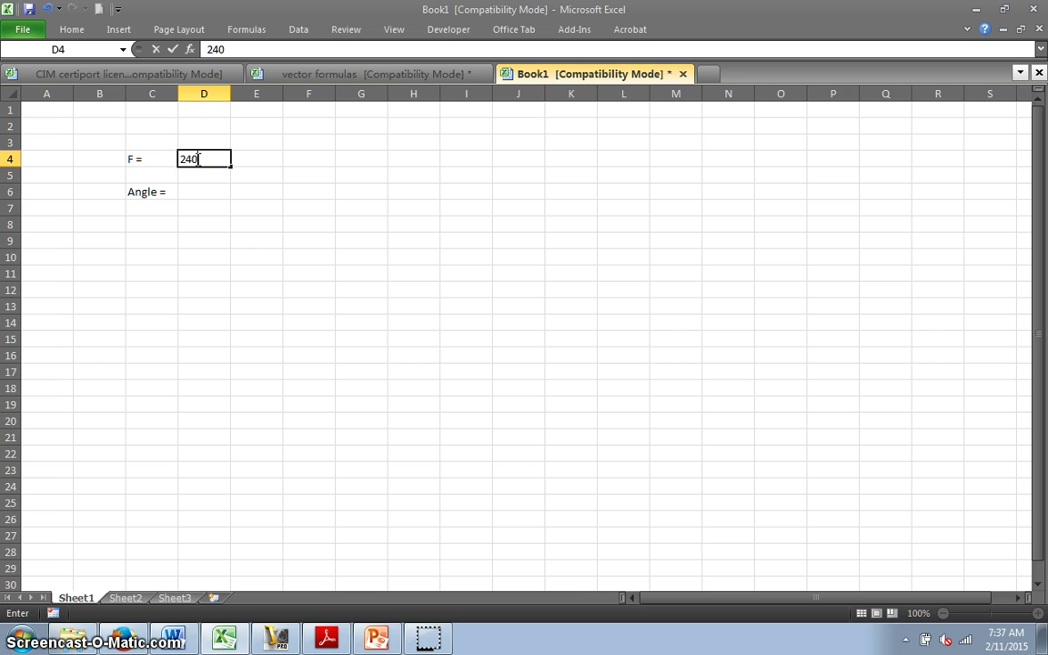
{"action": "left_click", "coordinate": [196, 194]}
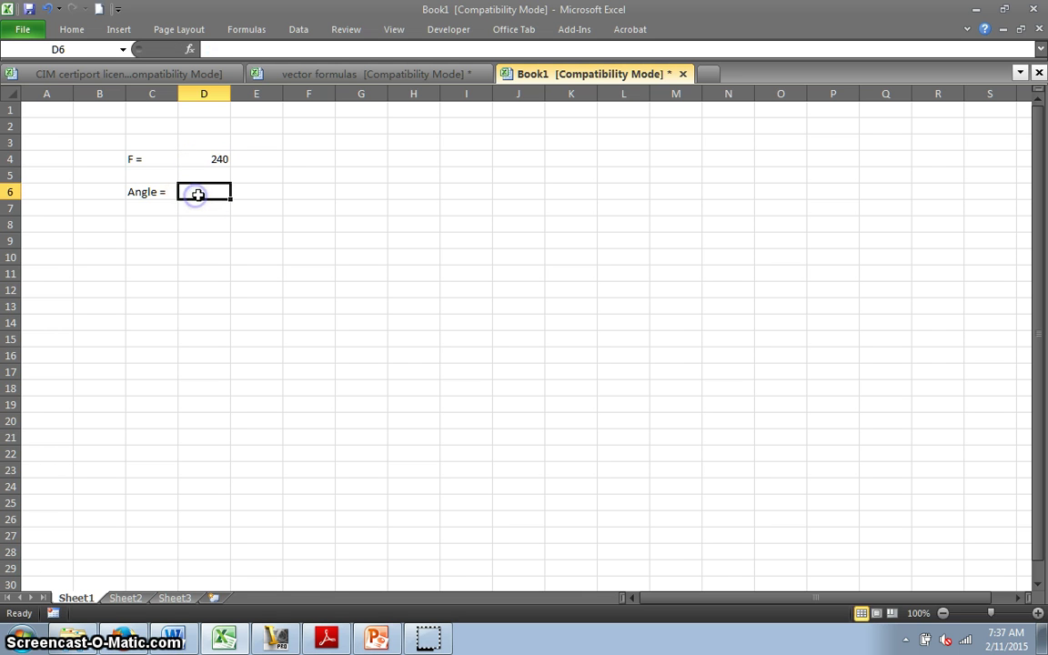
{"action": "type", "text": "6"}
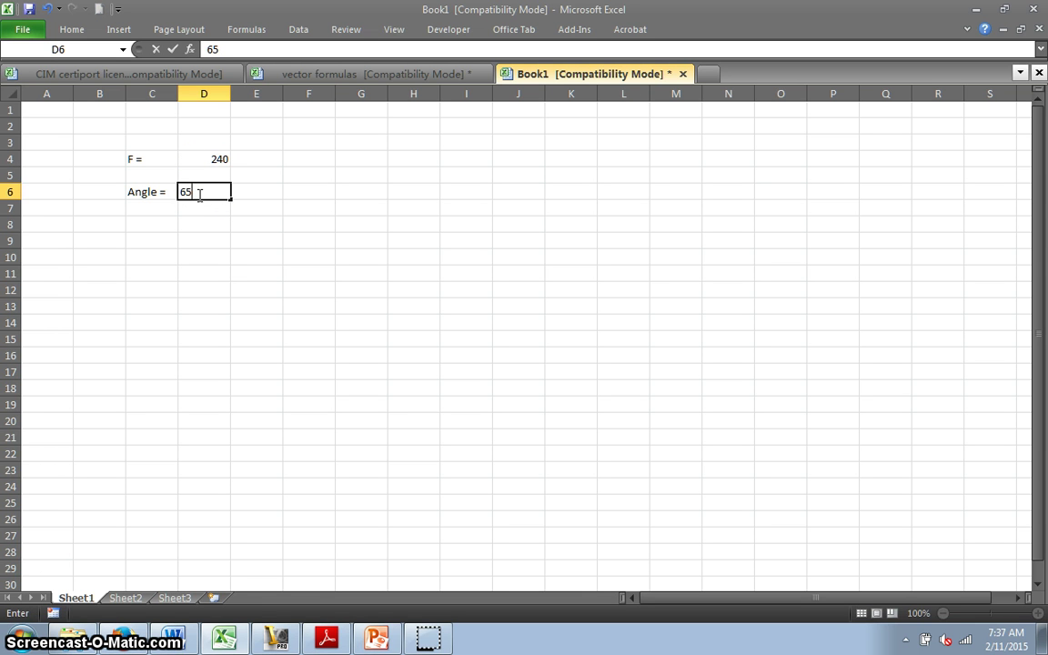
{"action": "type", "text": "5"}
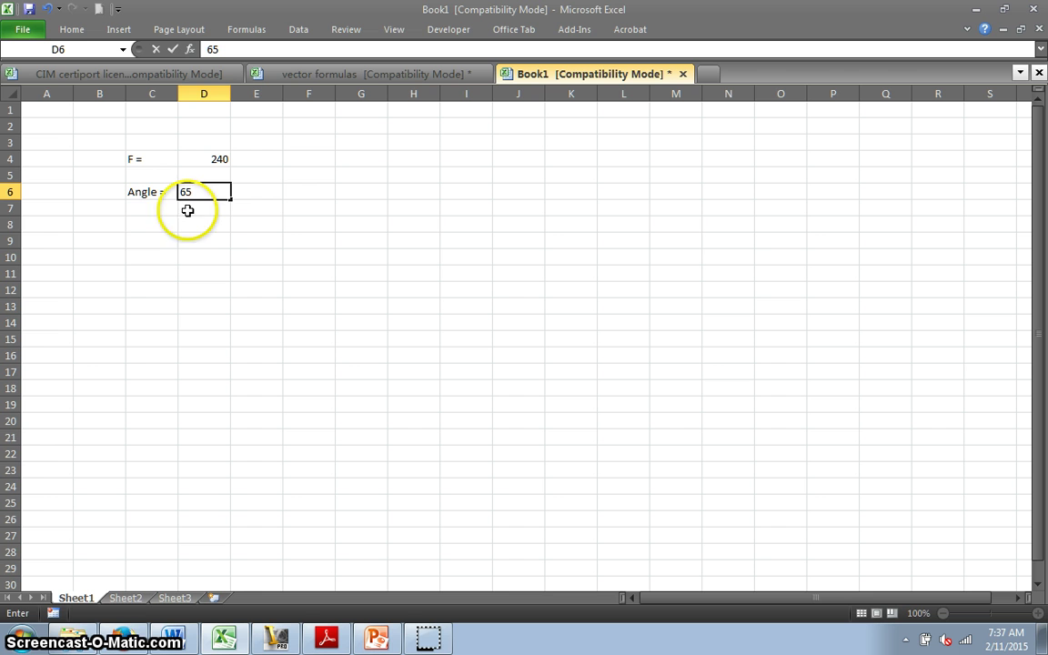
Step: Enter the label "Fy =" in cell C8 and the label "Fx =" in cell C9
{"action": "left_click", "coordinate": [141, 223]}
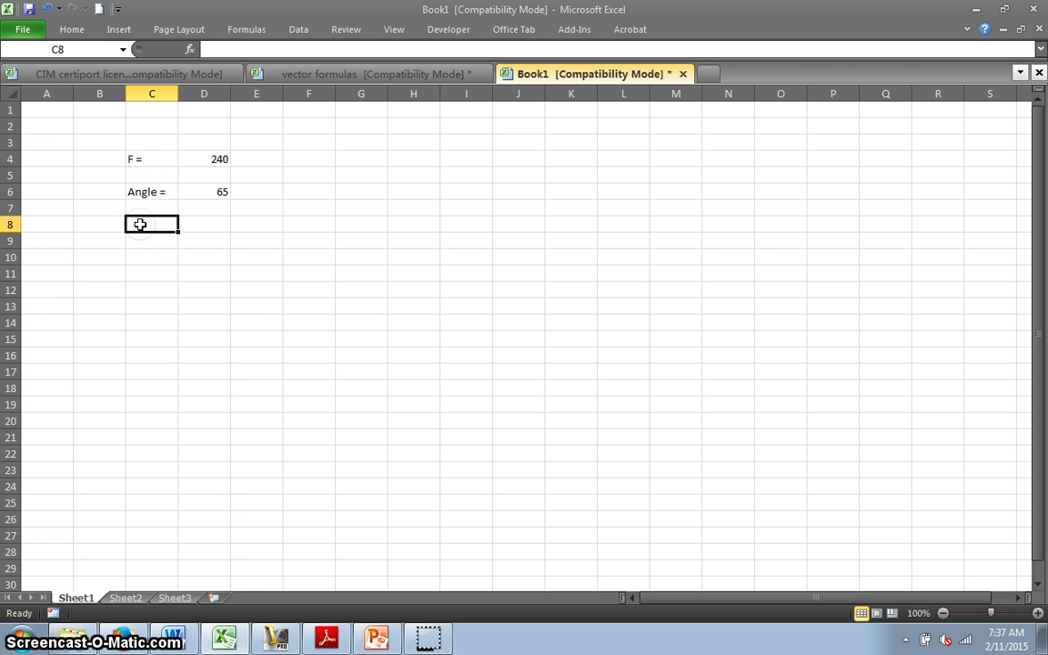
{"action": "type", "text": "F"}
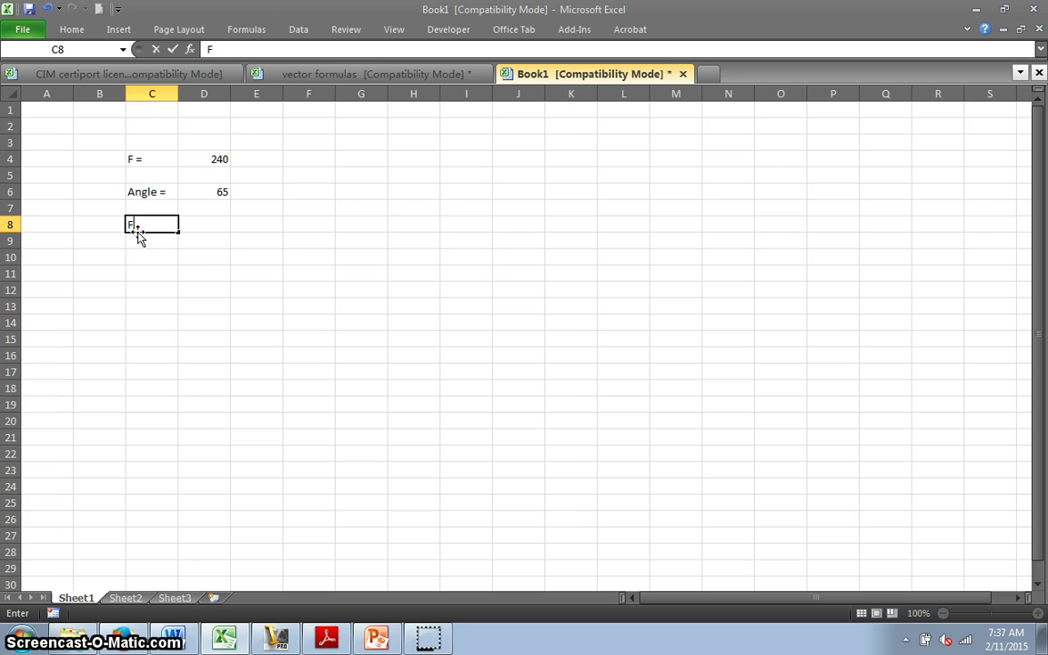
{"action": "type", "text": "y ="}
{"action": "left_click", "coordinate": [137, 239]}
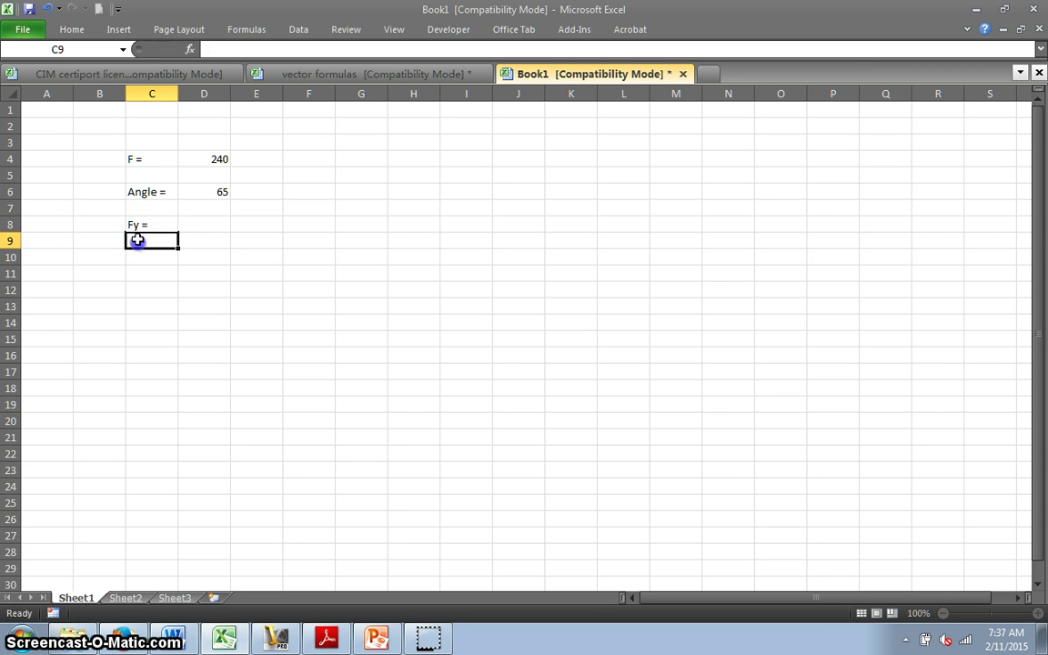
{"action": "type", "text": "Fx"}
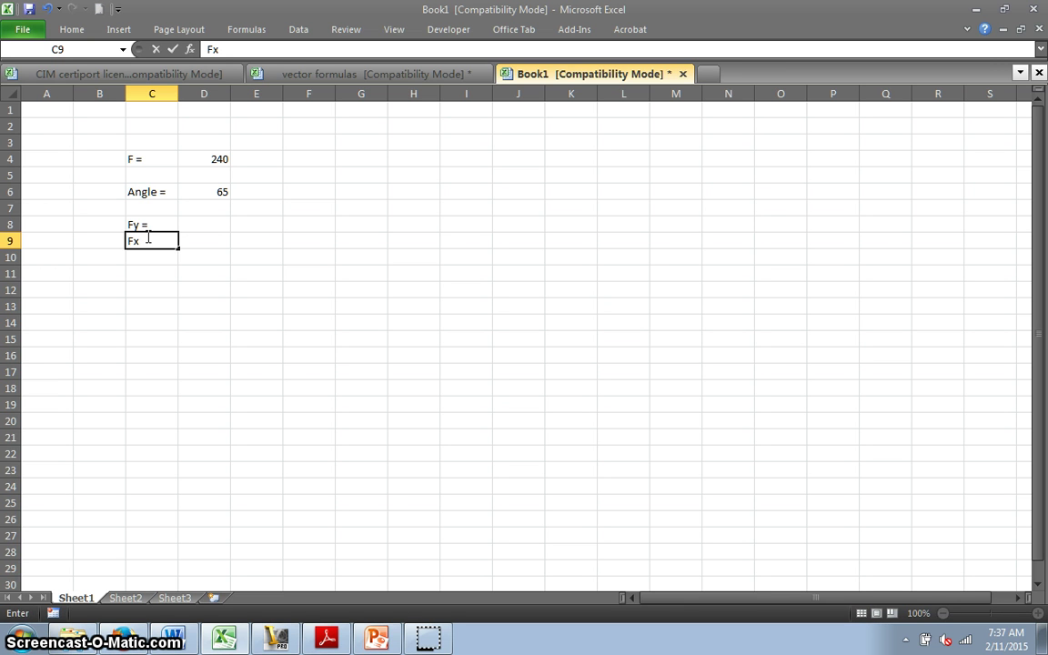
{"action": "type", "text": " ="}
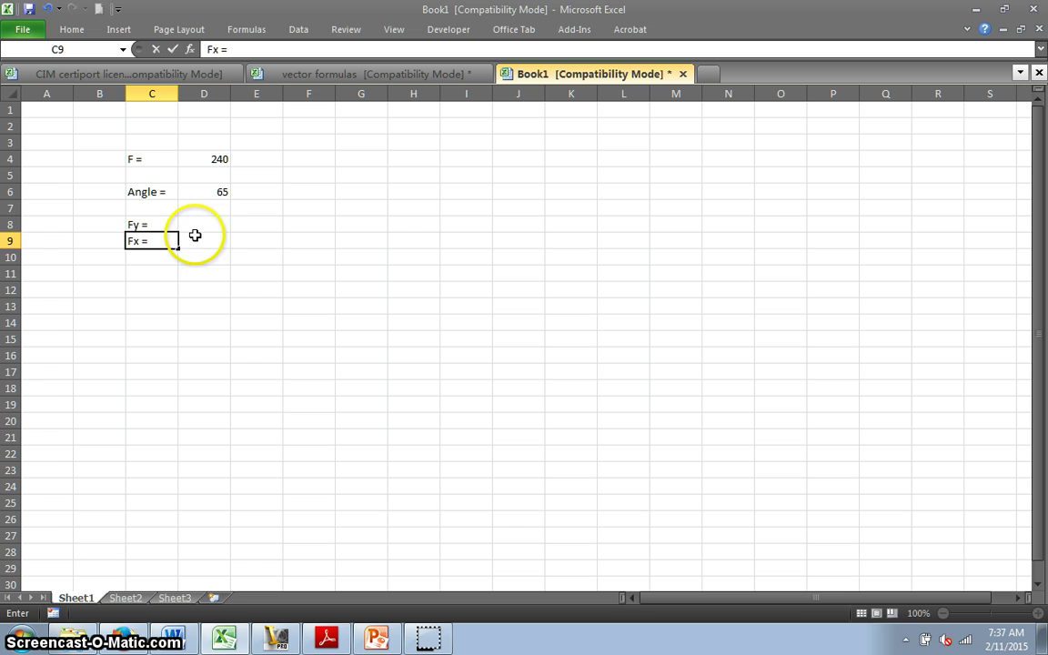
Step: Start the Fy formula in D8 by multiplying the force by the angle converted to radians: =D4*(RADIANS(D6))
{"action": "left_click", "coordinate": [213, 225]}
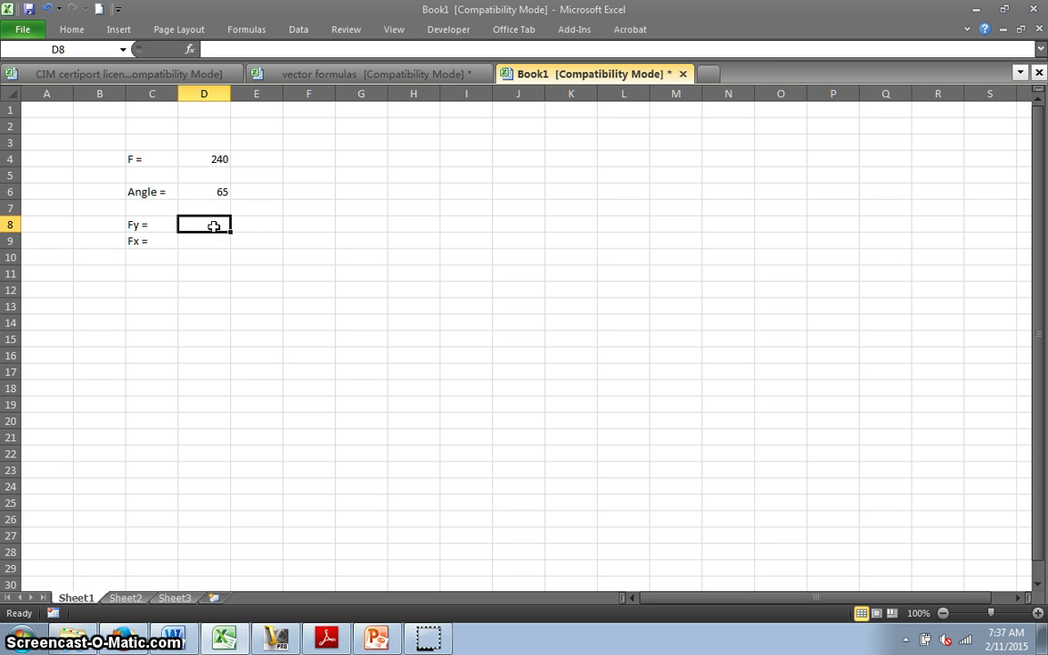
{"action": "left_click", "coordinate": [208, 223]}
{"action": "type", "text": "="}
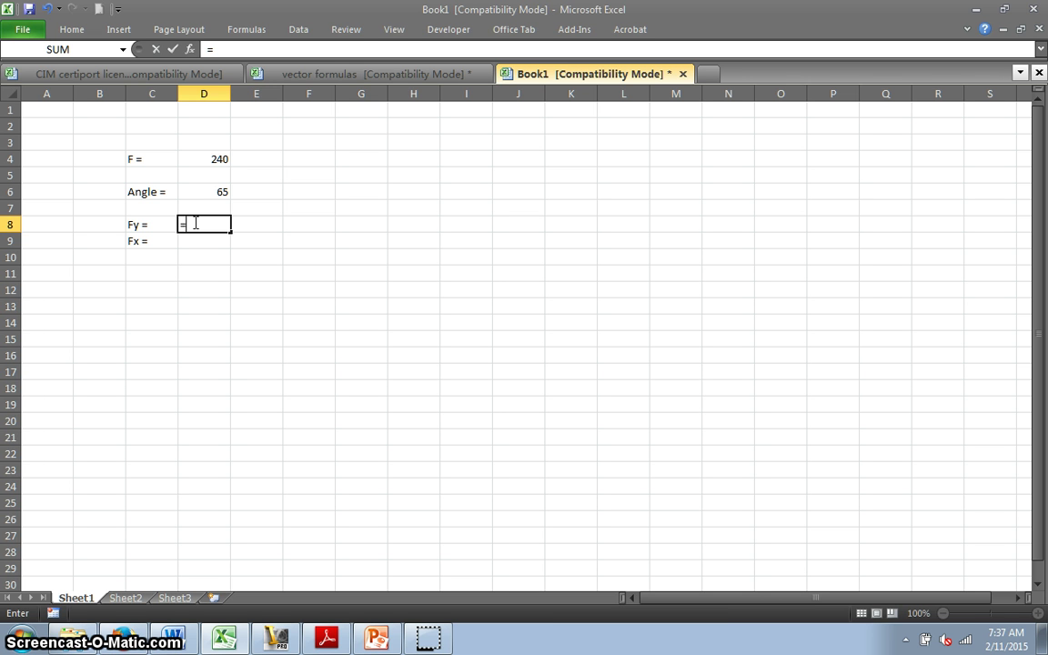
{"action": "left_click", "coordinate": [212, 160]}
{"action": "type", "text": "*"}
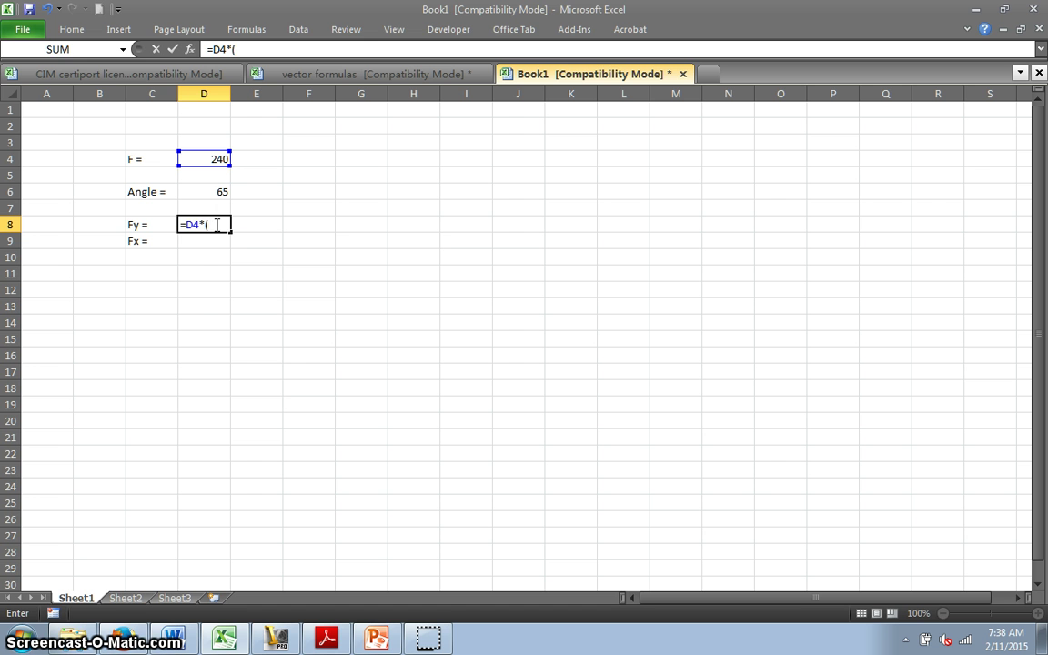
{"action": "type", "text": "rad"}
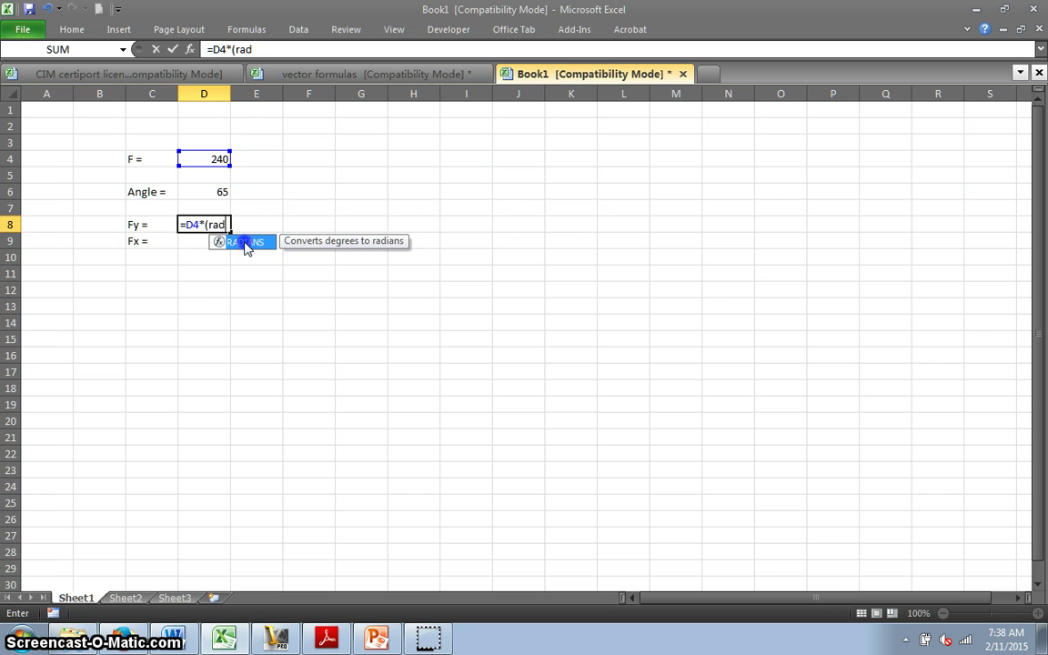
{"action": "double_click", "coordinate": [244, 242]}
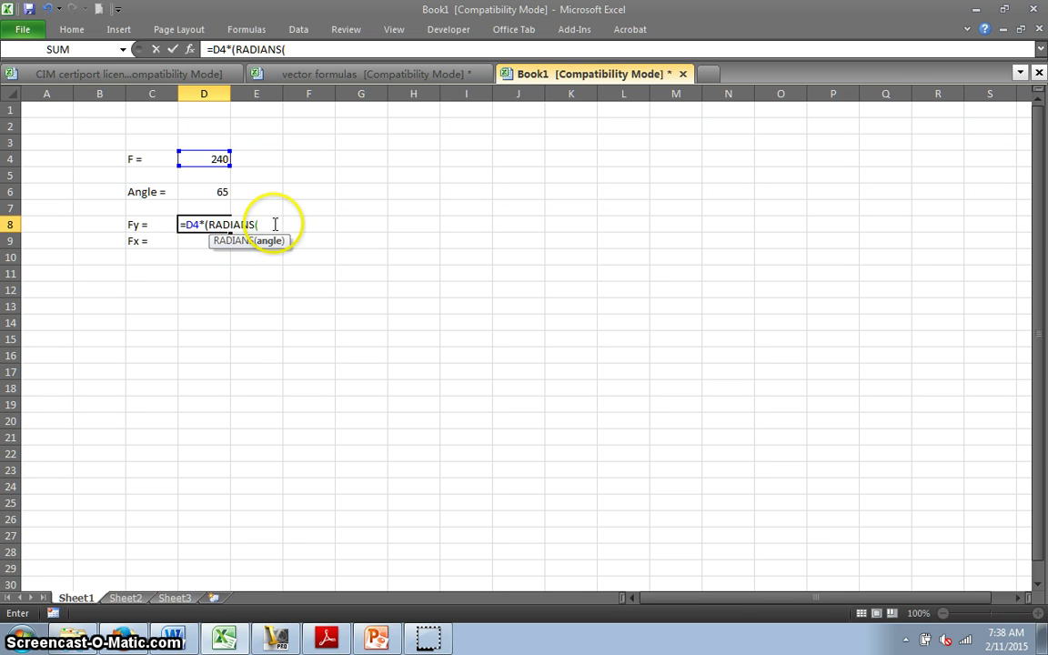
{"action": "left_click", "coordinate": [216, 192]}
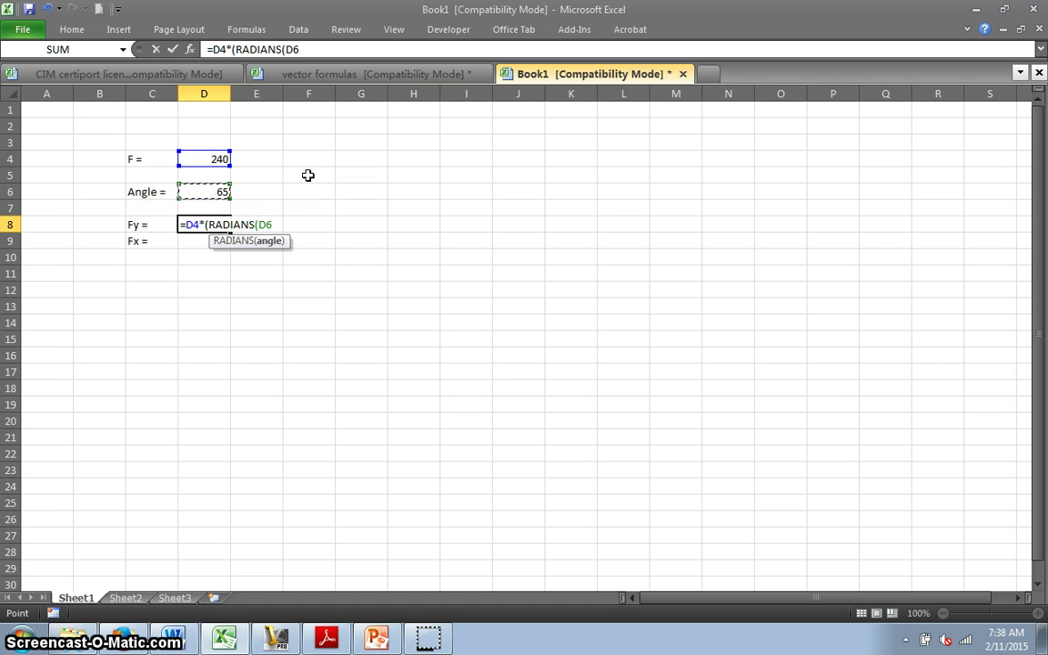
{"action": "type", "text": ")"}
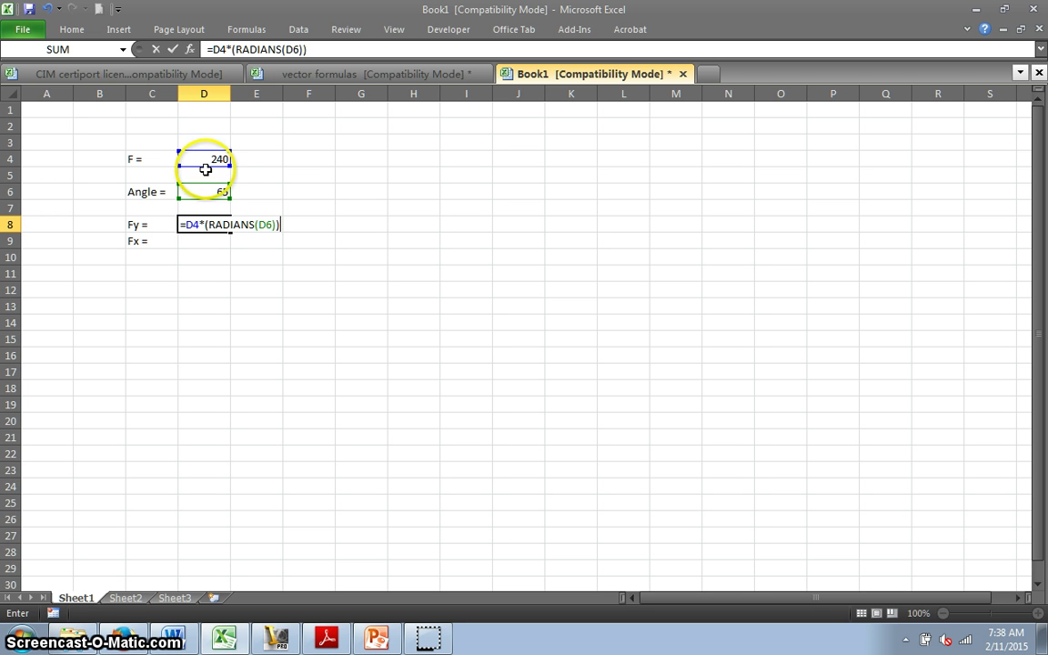
Step: Insert the SIN function before the radians term so the D8 formula reads =D4*SIN(RADIANS(D6))
{"action": "left_click", "coordinate": [207, 224]}
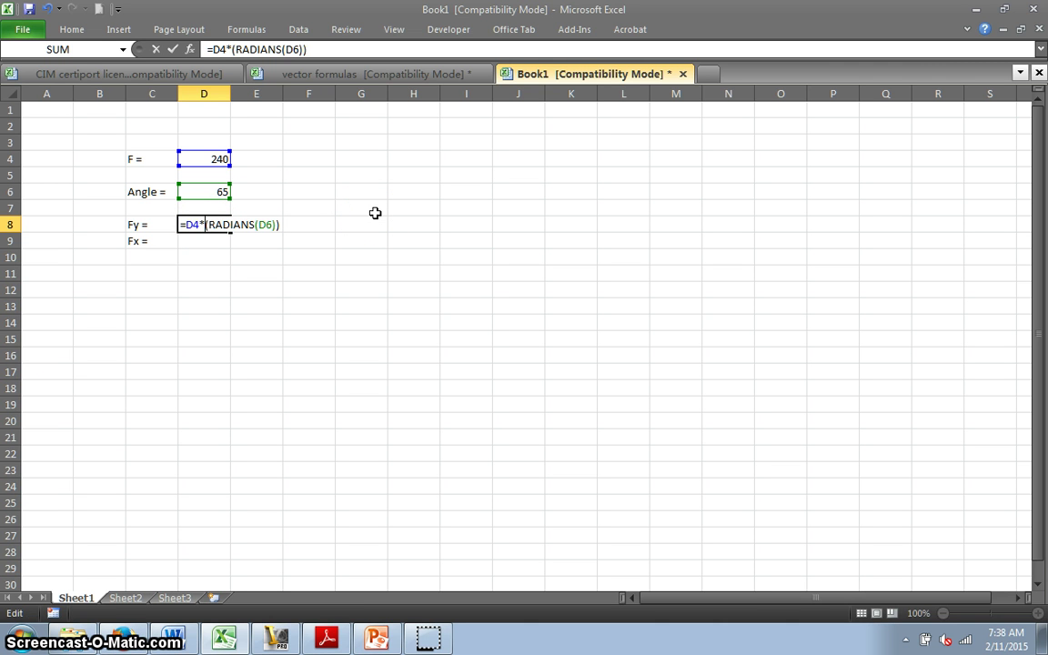
{"action": "type", "text": "sin"}
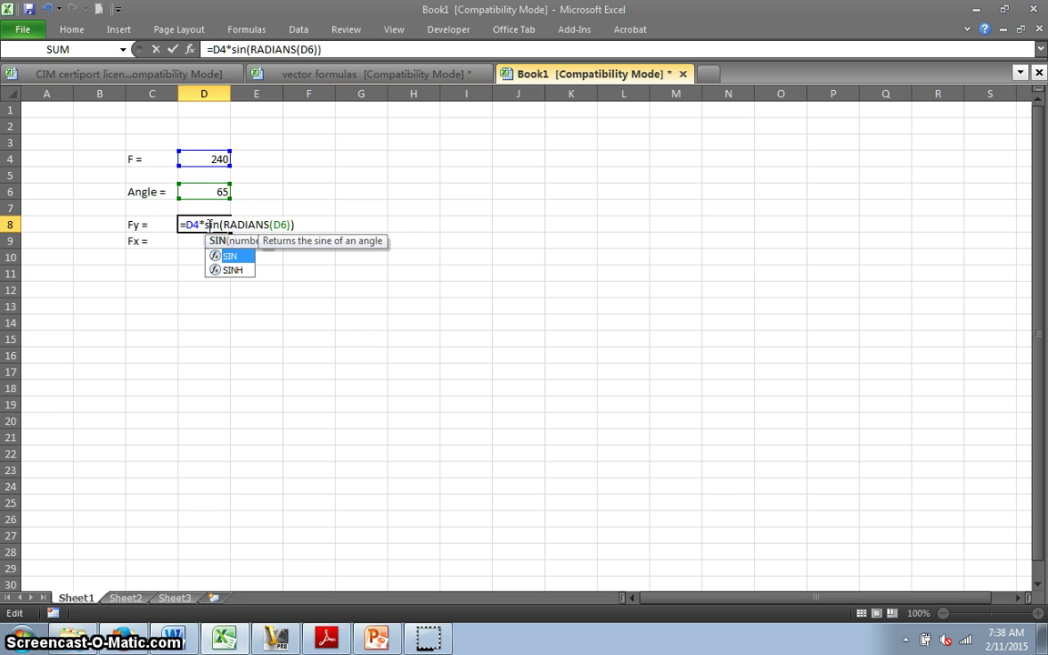
{"action": "left_click", "coordinate": [217, 241]}
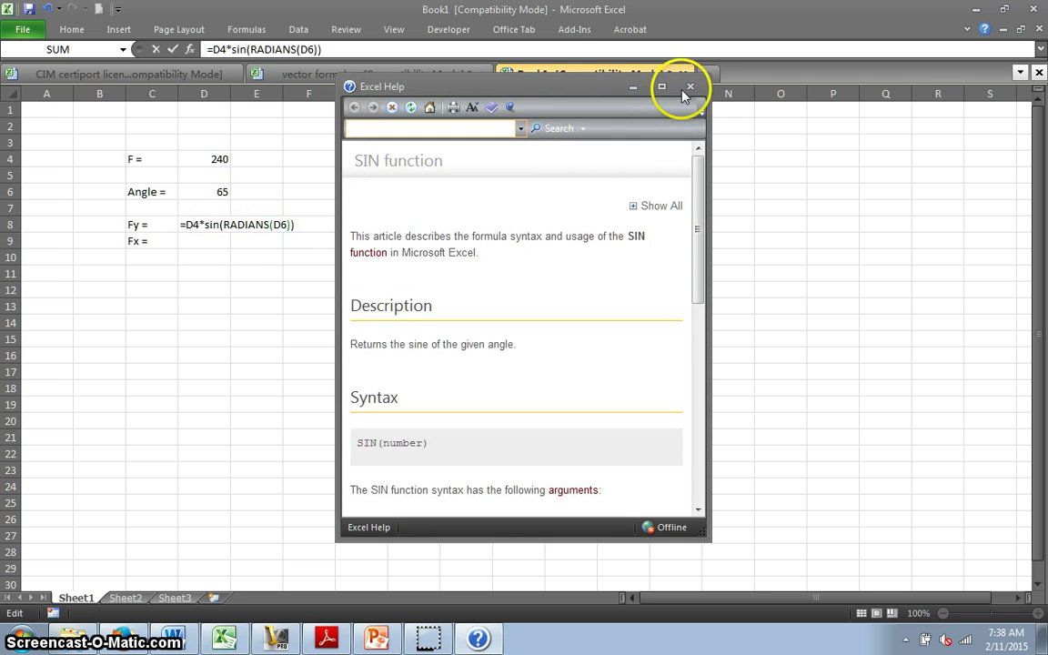
{"action": "left_click", "coordinate": [690, 87]}
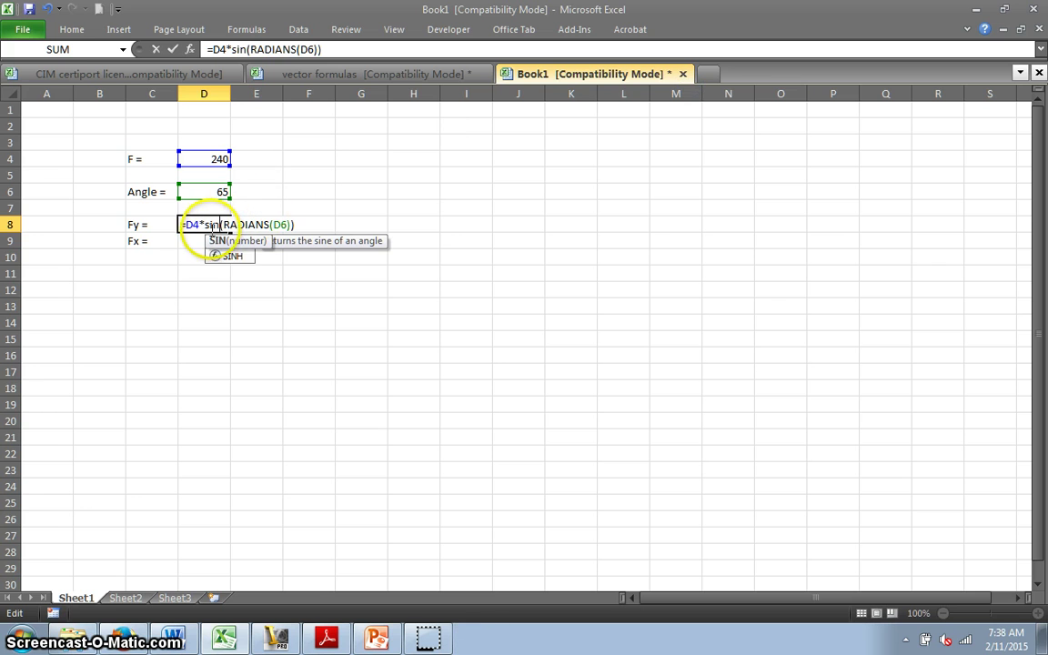
{"action": "left_click_drag", "start_coordinate": [224, 225], "coordinate": [206, 224]}
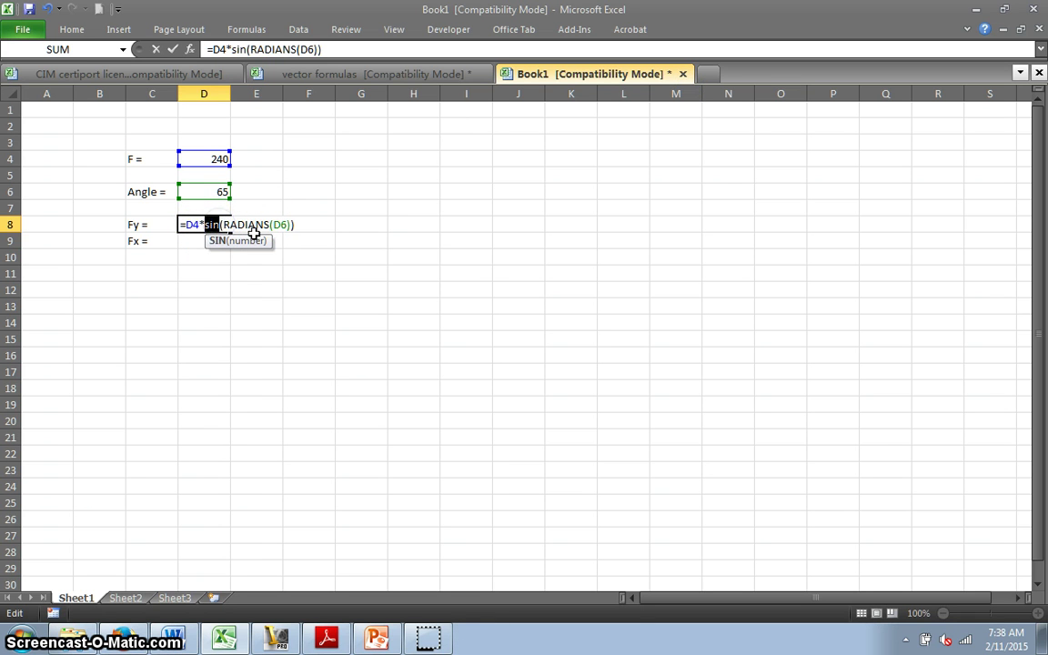
{"action": "type", "text": "s"}
{"action": "double_click", "coordinate": [231, 297]}
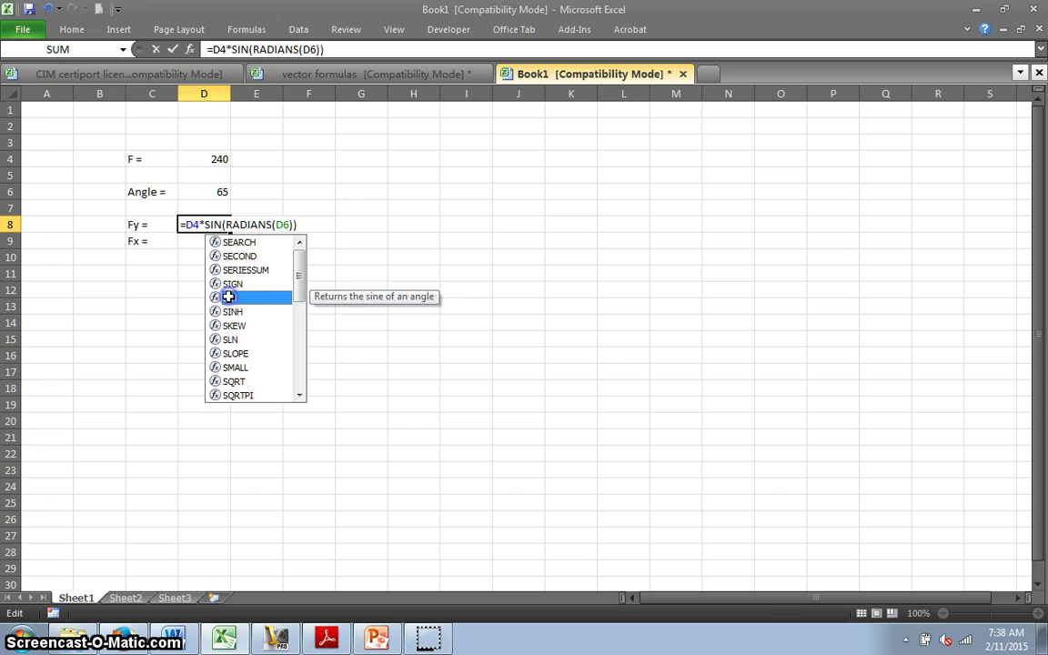
Step: Enclose the sine term in parentheses and commit the D8 formula as =D4*(SIN(RADIANS(D6)))
{"action": "left_click", "coordinate": [204, 224]}
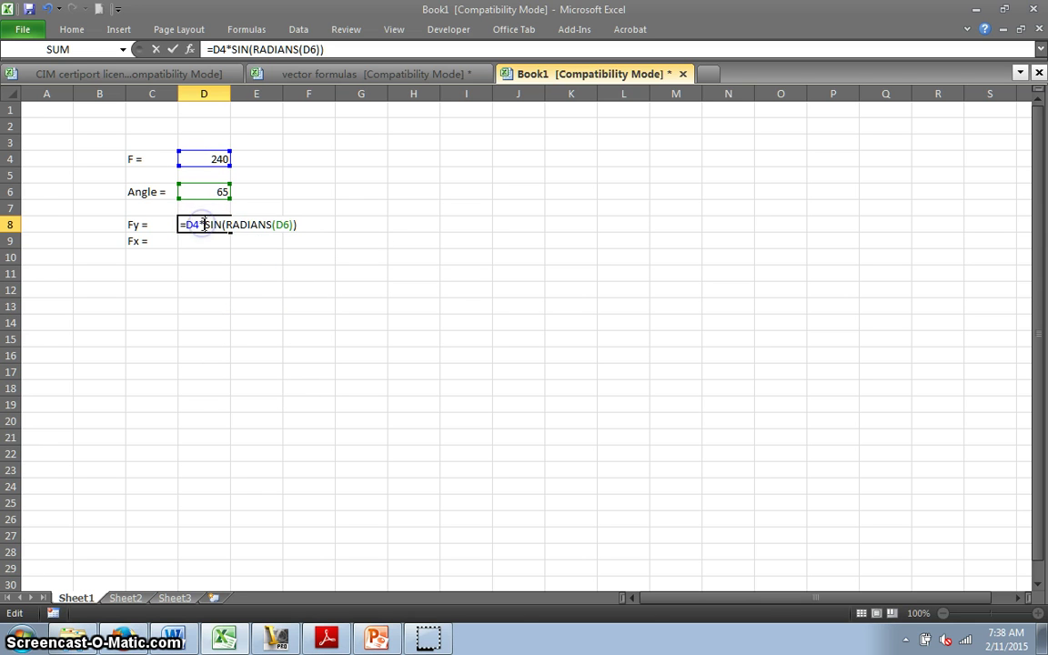
{"action": "type", "text": "("}
{"action": "left_click", "coordinate": [204, 224]}
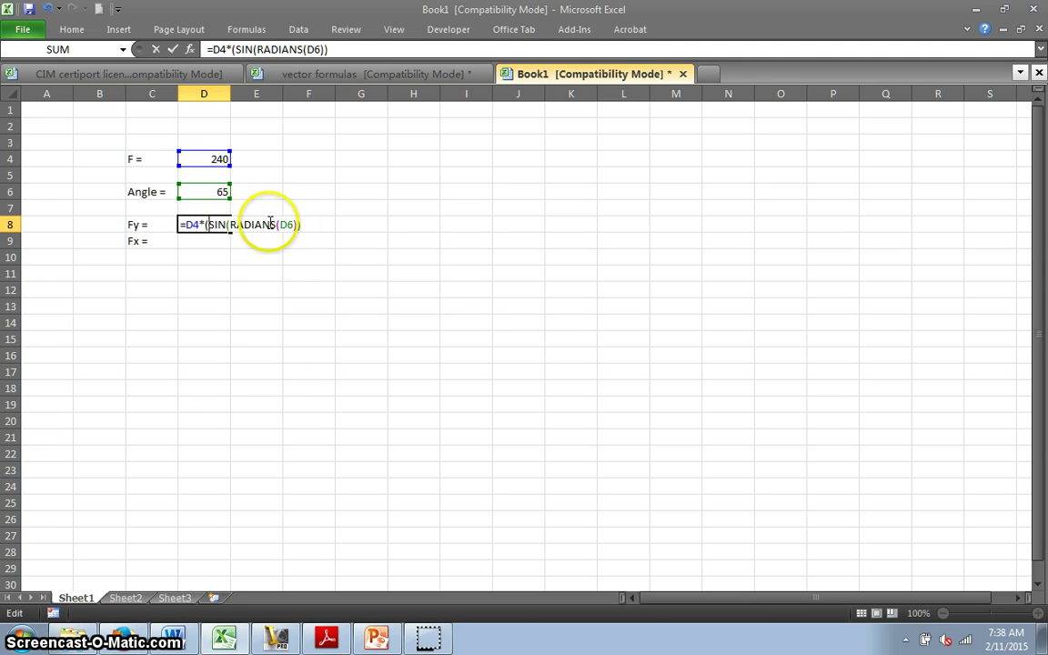
{"action": "type", "text": ")"}
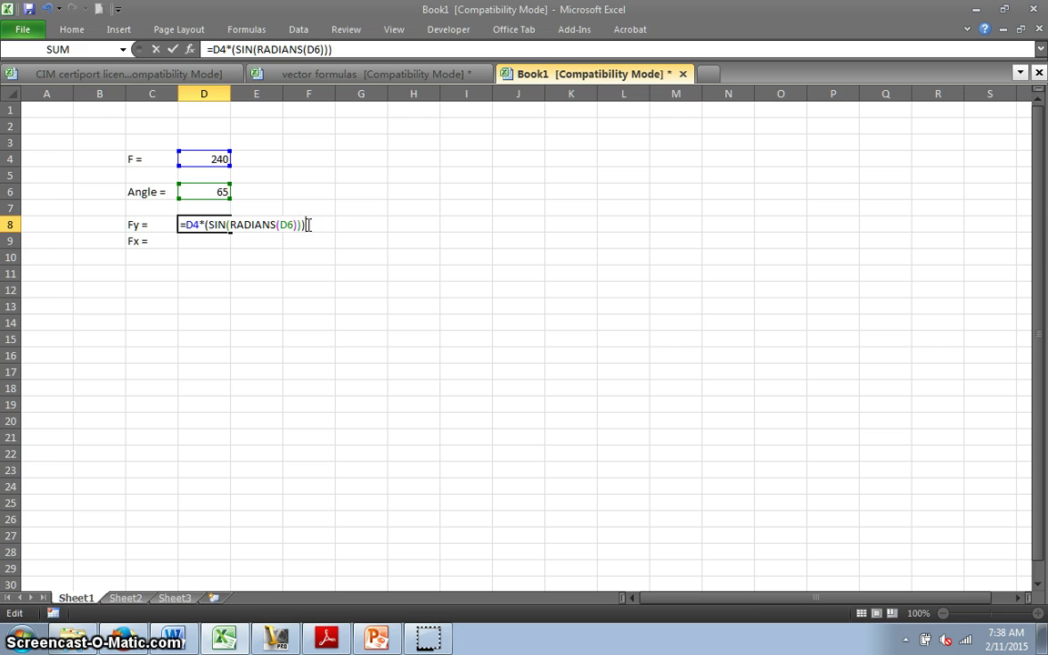
{"action": "left_click", "coordinate": [319, 230]}
{"action": "left_click", "coordinate": [346, 229]}
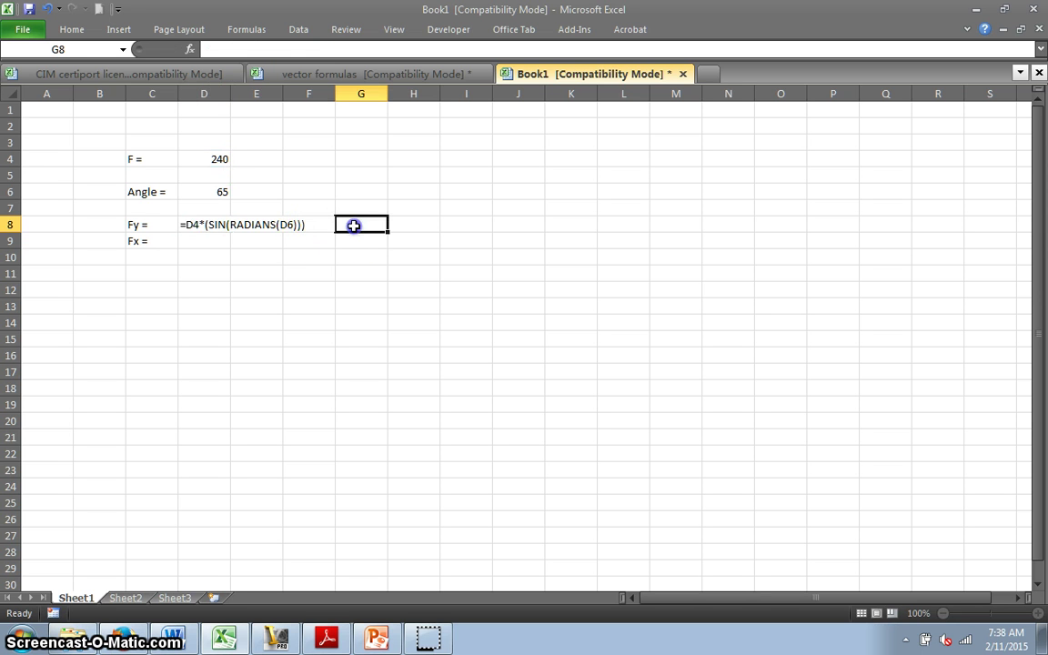
{"action": "left_click", "coordinate": [192, 224]}
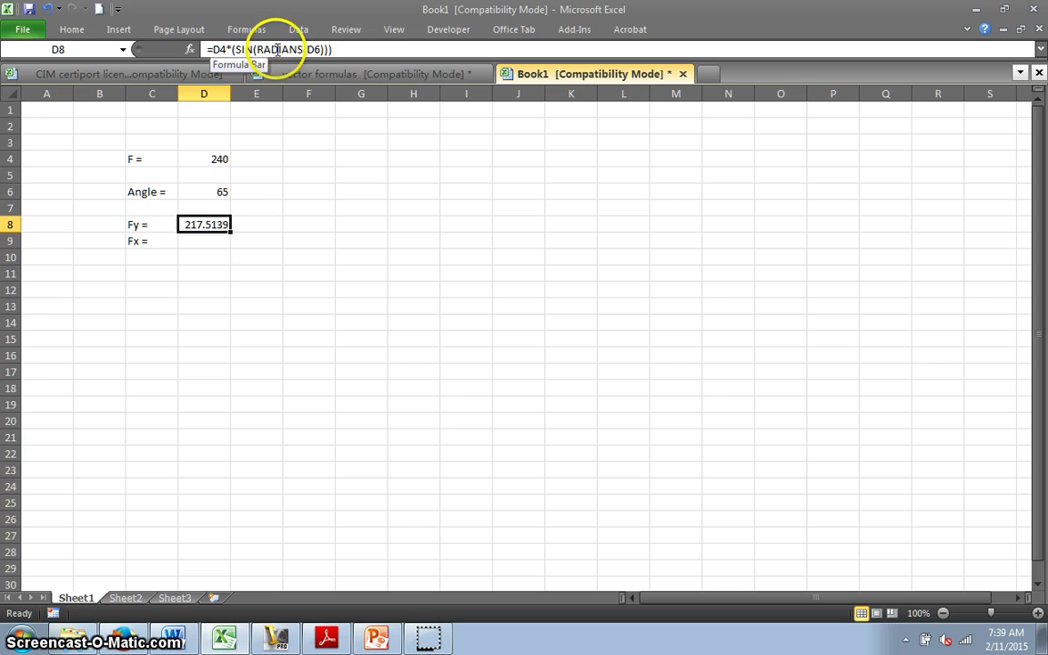
Step: Fill the Fy formula from D8 down into D9 beside the Fx label
{"action": "left_click", "coordinate": [205, 242]}
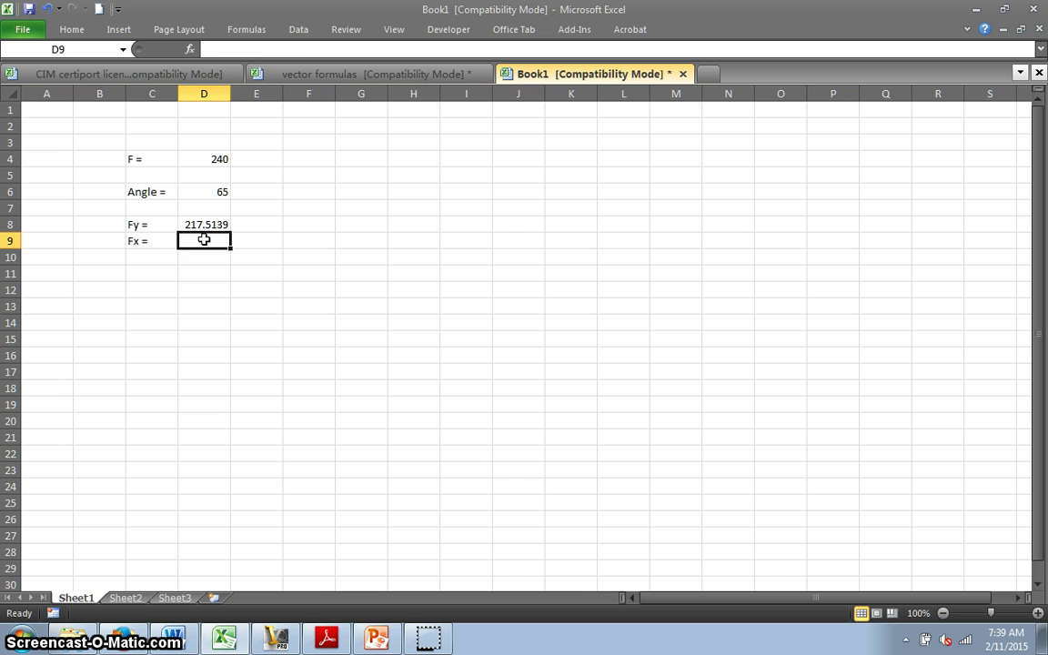
{"action": "left_click", "coordinate": [203, 225]}
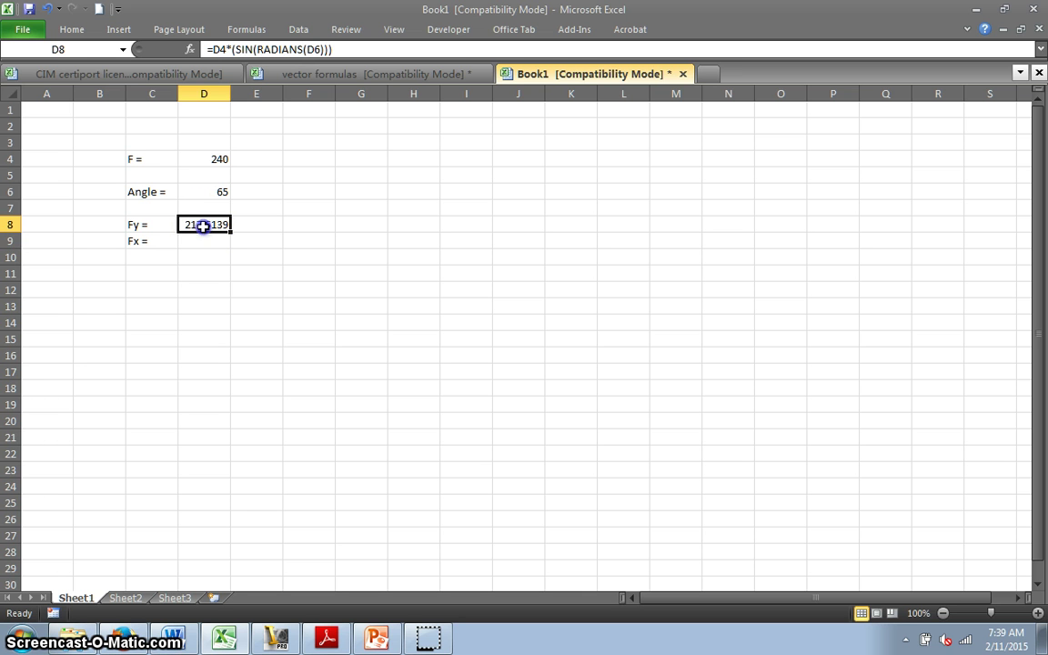
{"action": "left_click_drag", "start_coordinate": [203, 226], "coordinate": [201, 236]}
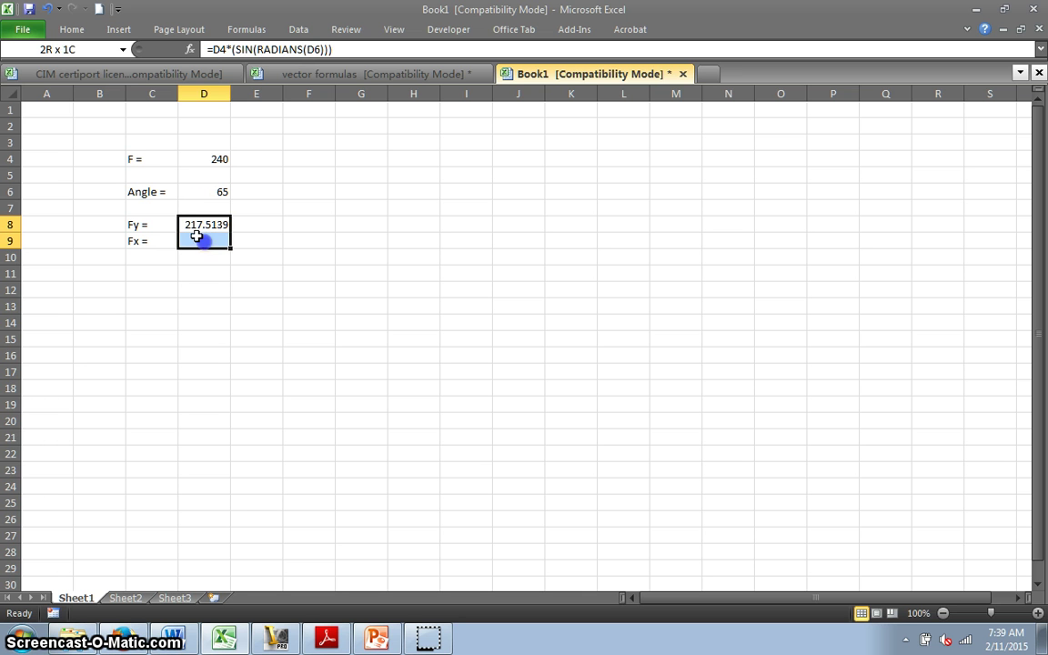
{"action": "left_click", "coordinate": [67, 34]}
{"action": "left_click", "coordinate": [897, 68]}
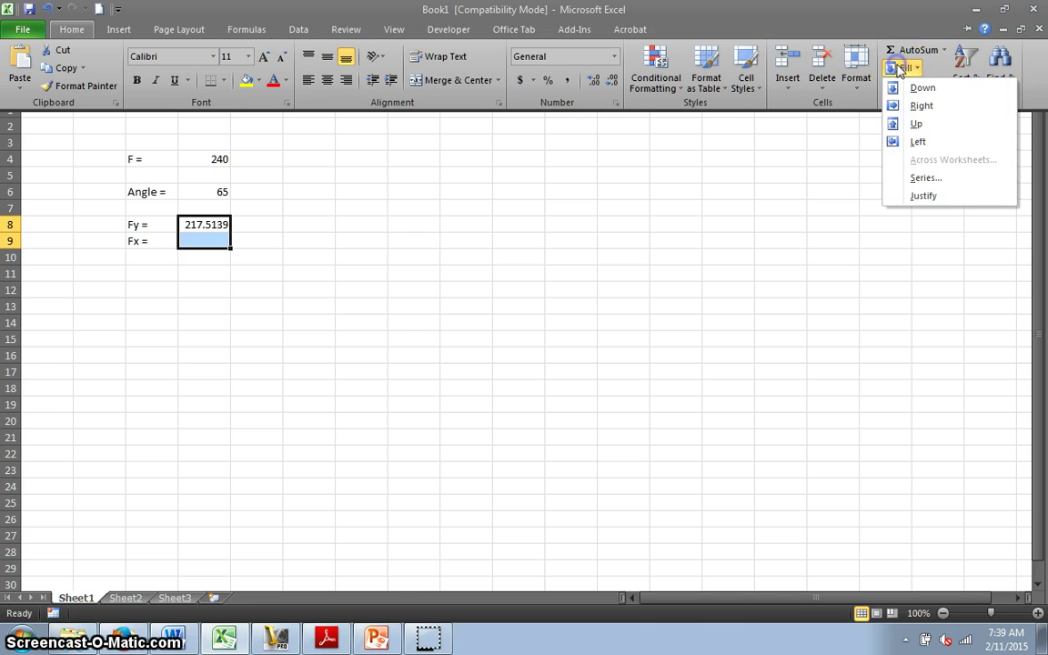
{"action": "left_click", "coordinate": [892, 87]}
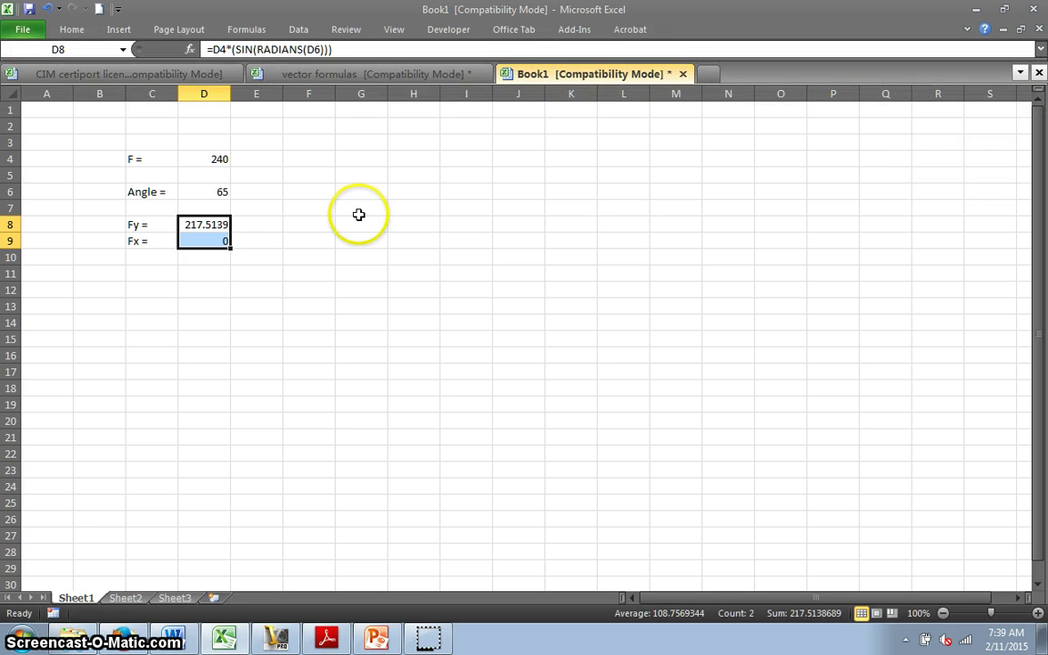
Step: Correct the cell references in the D9 formula to D4 and D6 so it reads =D4*(SIN(RADIANS(D6)))
{"action": "left_click", "coordinate": [207, 242]}
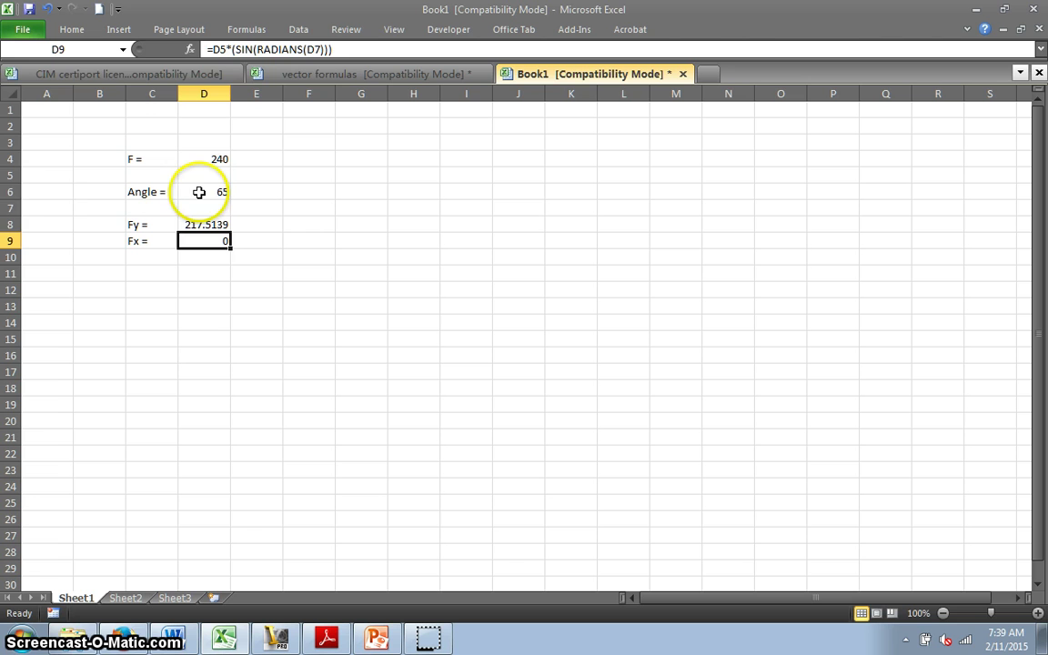
{"action": "left_click", "coordinate": [221, 49]}
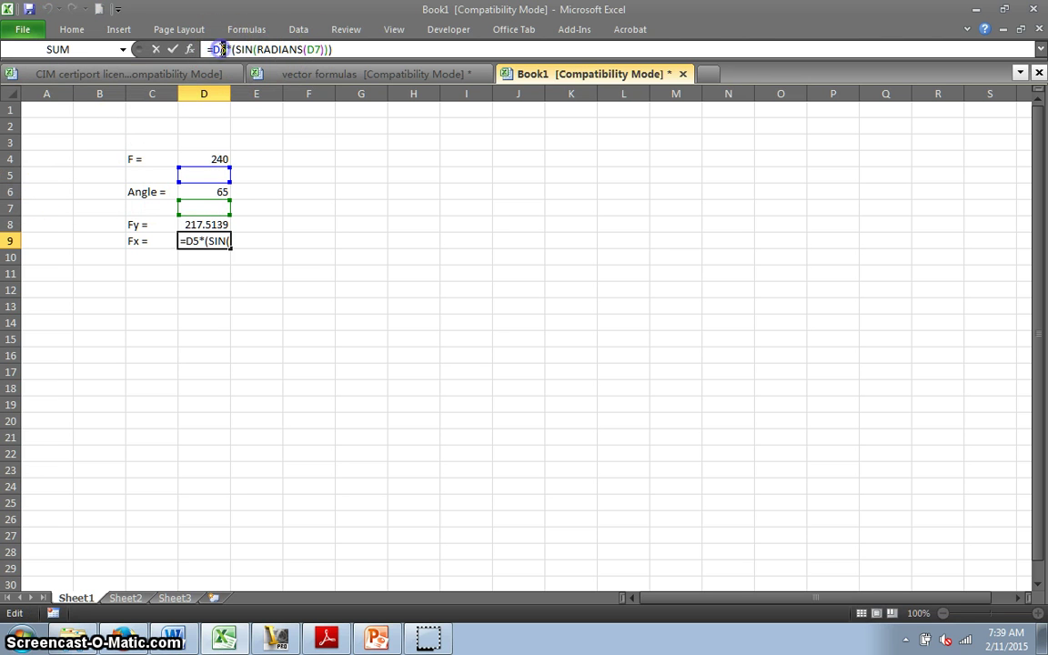
{"action": "key", "text": "BackSpace"}
{"action": "type", "text": "4"}
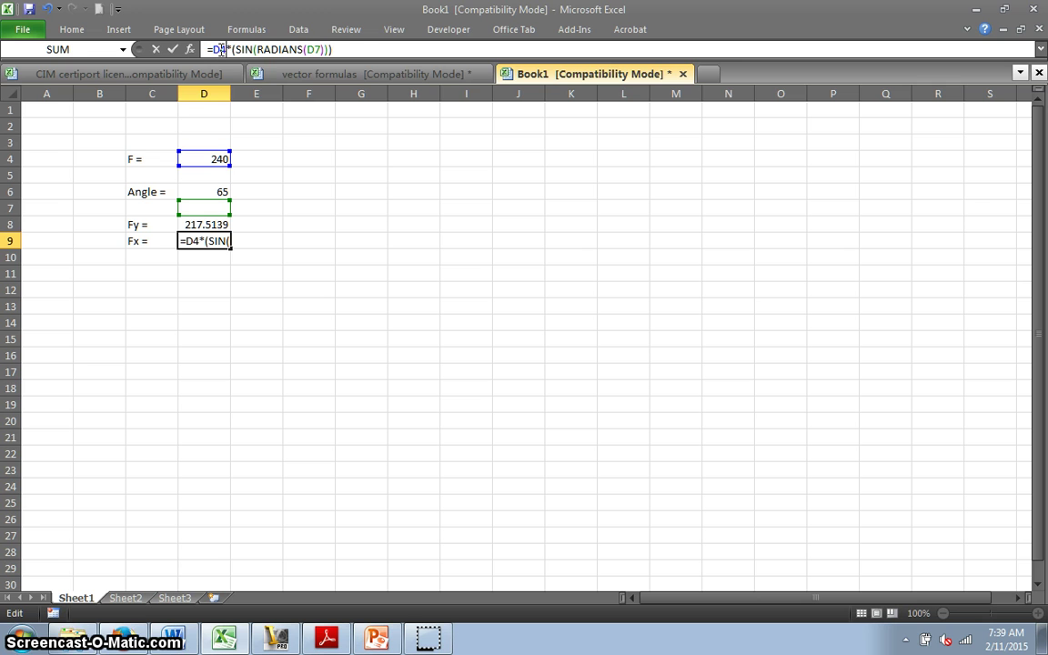
{"action": "left_click", "coordinate": [318, 50]}
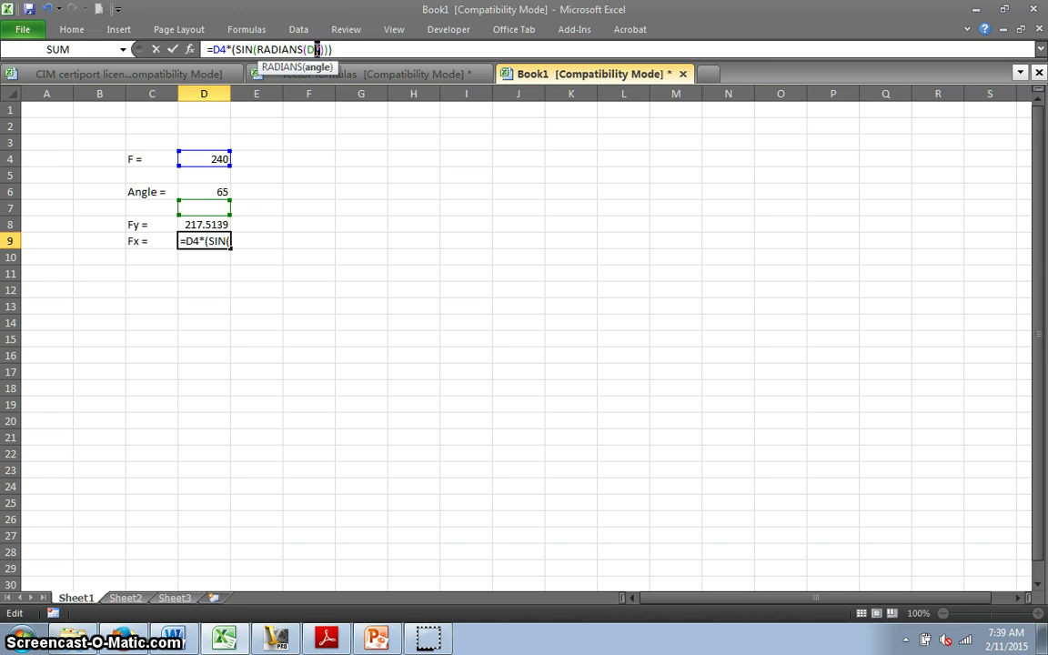
{"action": "key", "text": "BackSpace"}
{"action": "type", "text": "6"}
{"action": "left_click", "coordinate": [407, 223]}
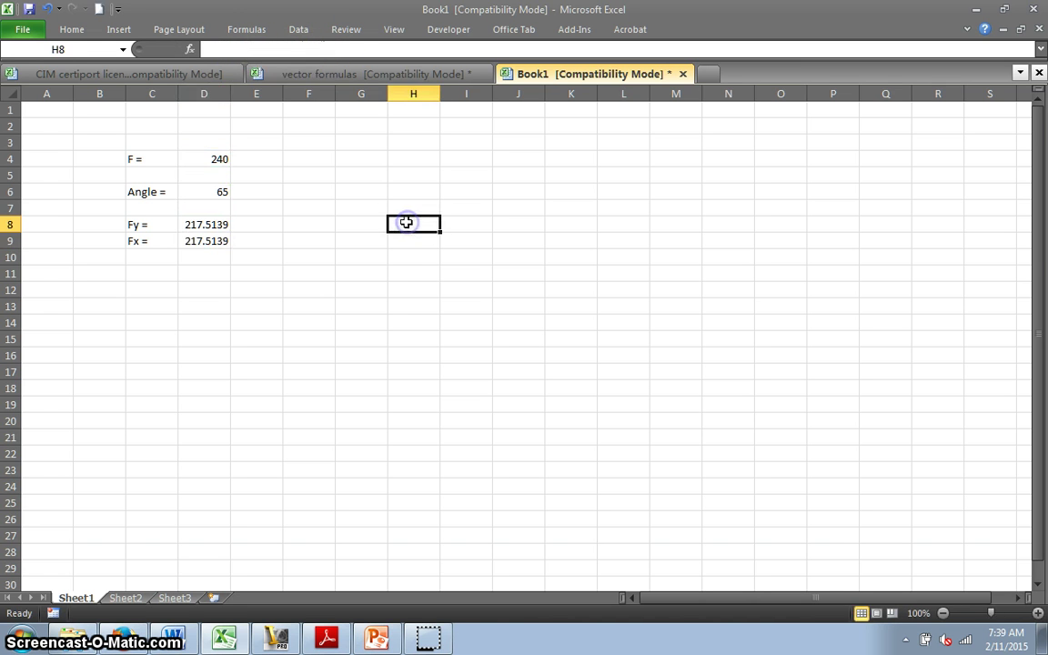
Step: Replace SIN with COS in the D9 formula so it reads =D4*(COS(RADIANS(D6))), and compare it with the D8 formula
{"action": "left_click", "coordinate": [201, 241]}
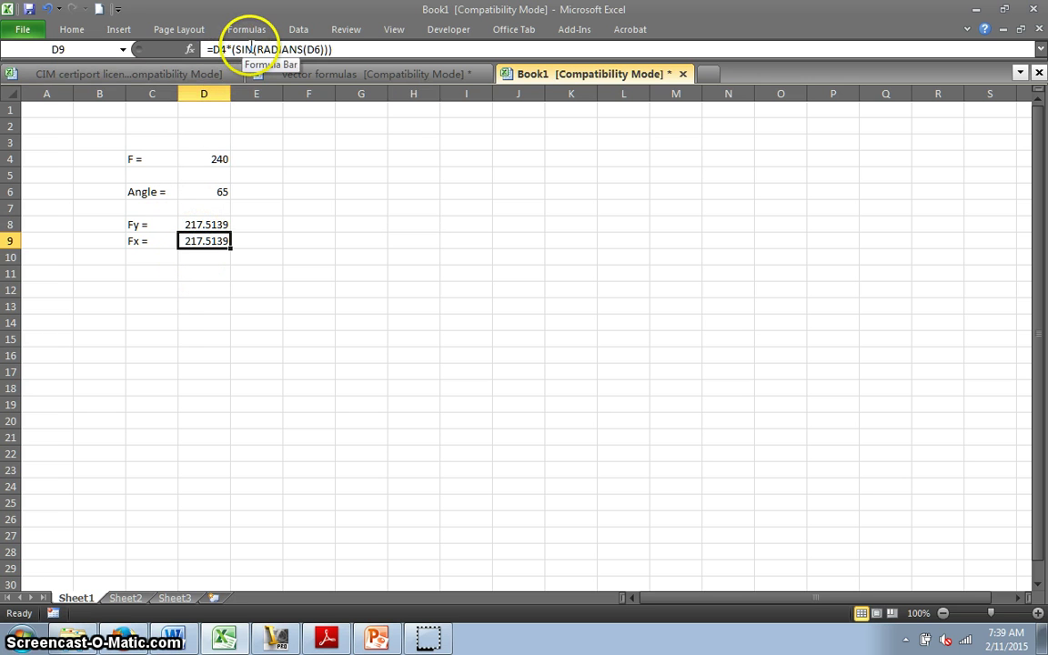
{"action": "left_click", "coordinate": [251, 47]}
{"action": "left_click_drag", "start_coordinate": [251, 48], "coordinate": [240, 49]}
{"action": "type", "text": "C"}
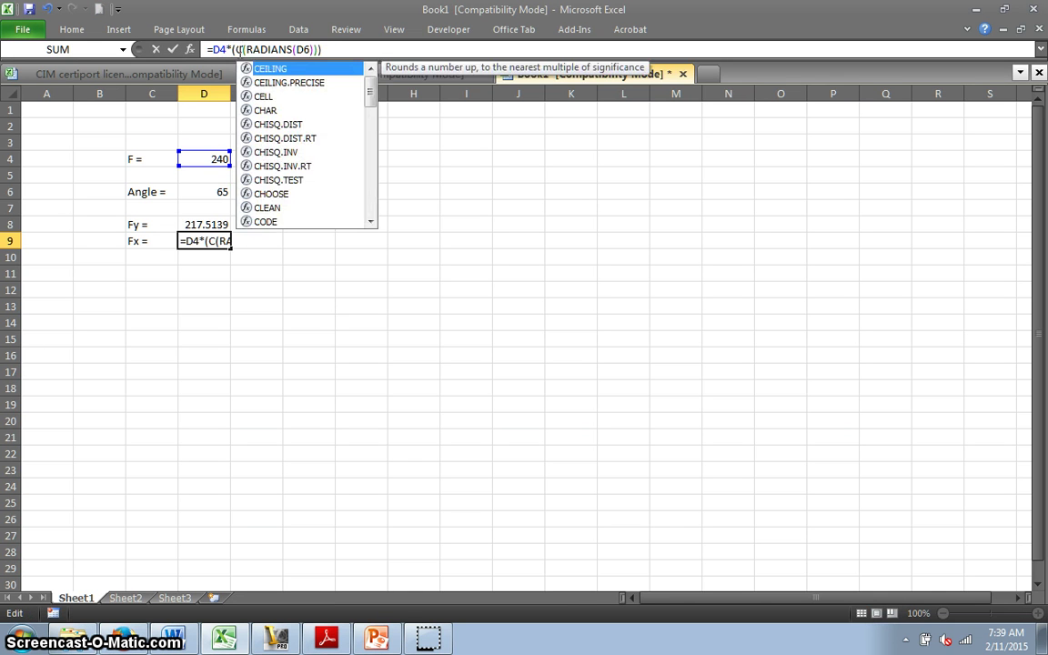
{"action": "type", "text": "OS"}
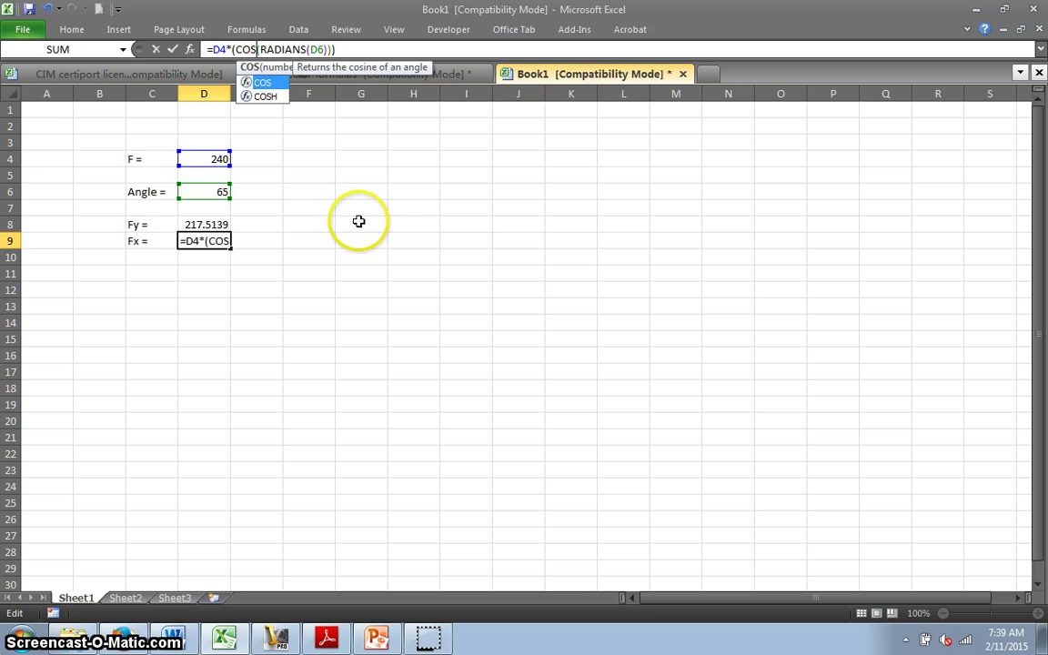
{"action": "left_click", "coordinate": [359, 223]}
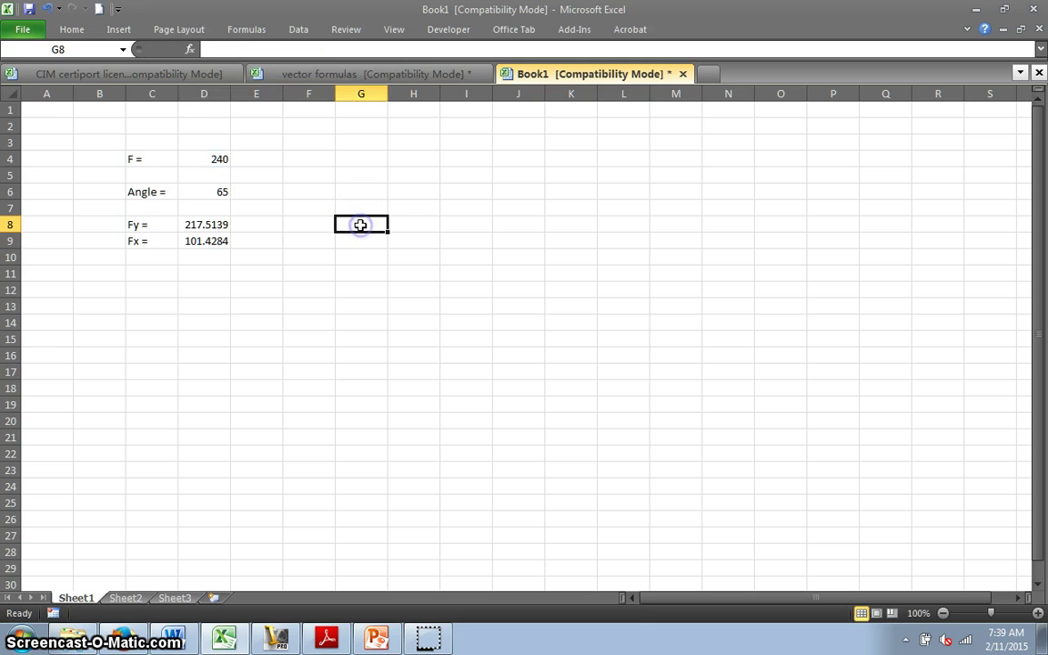
{"action": "left_click", "coordinate": [198, 240]}
{"action": "left_click", "coordinate": [201, 223]}
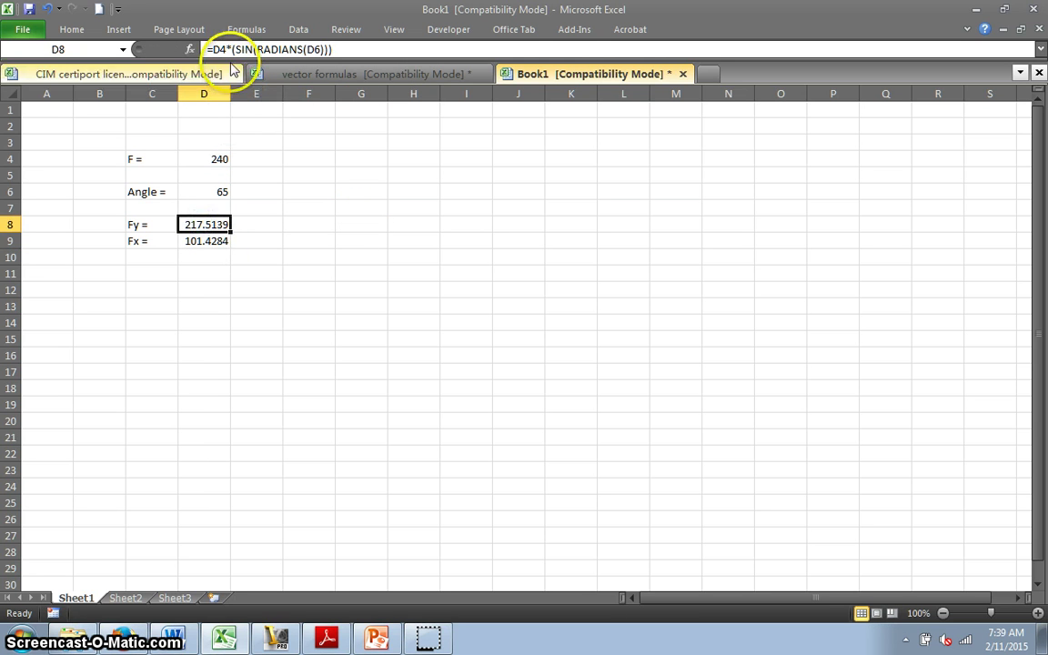
{"action": "left_click", "coordinate": [205, 228]}
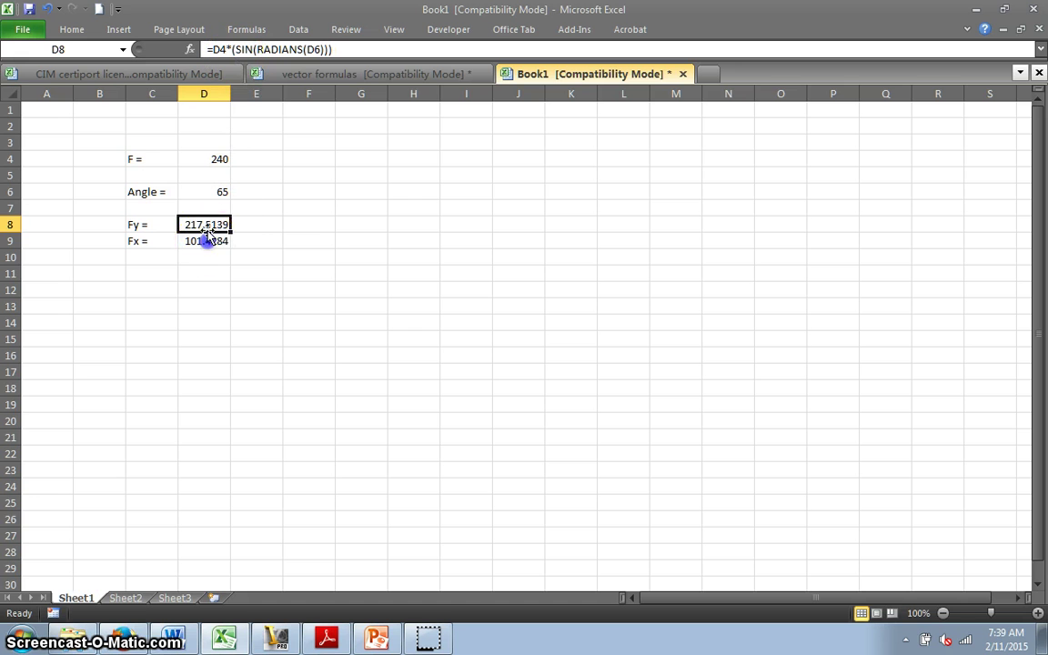
{"action": "left_click", "coordinate": [206, 239]}
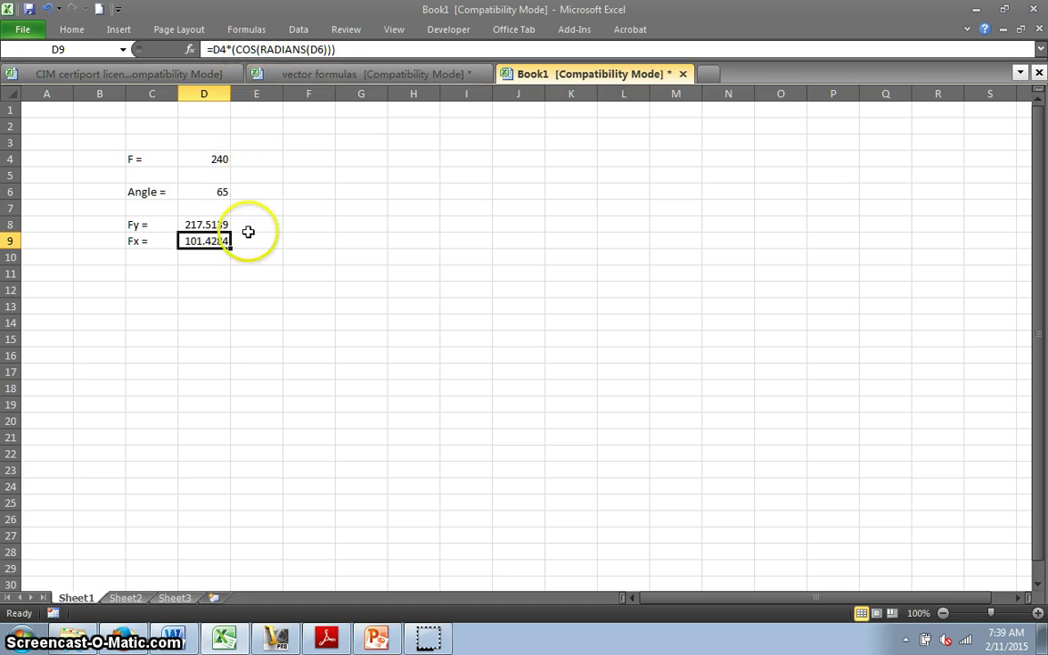
Step: Test the formulas with new inputs by setting the force in D4 to 380 and the angle in D6 to 120
{"action": "left_click", "coordinate": [220, 159]}
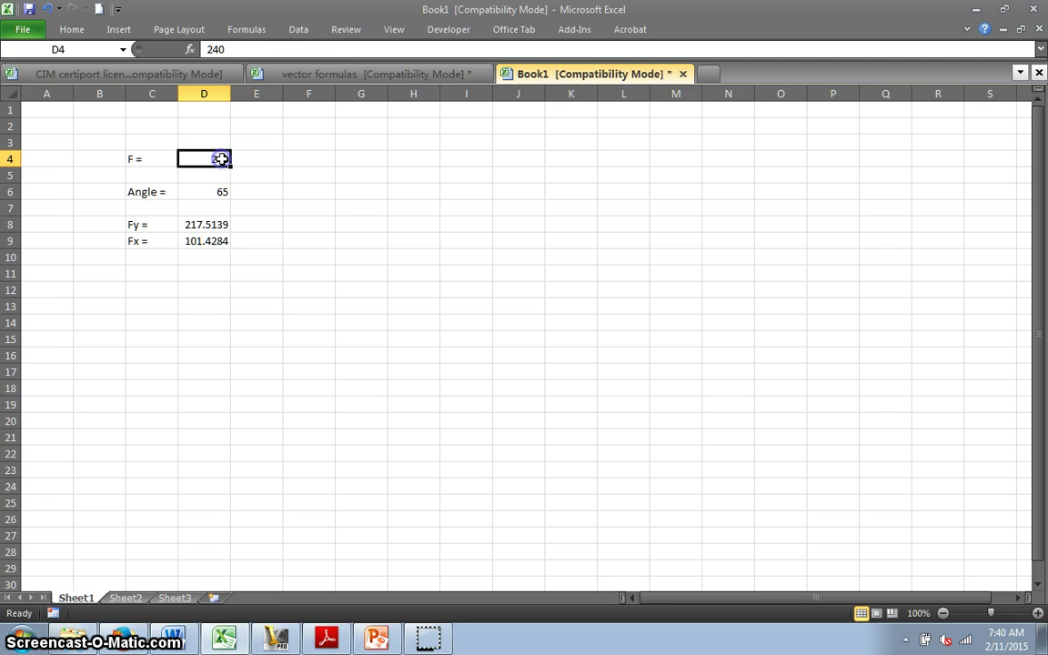
{"action": "type", "text": "3"}
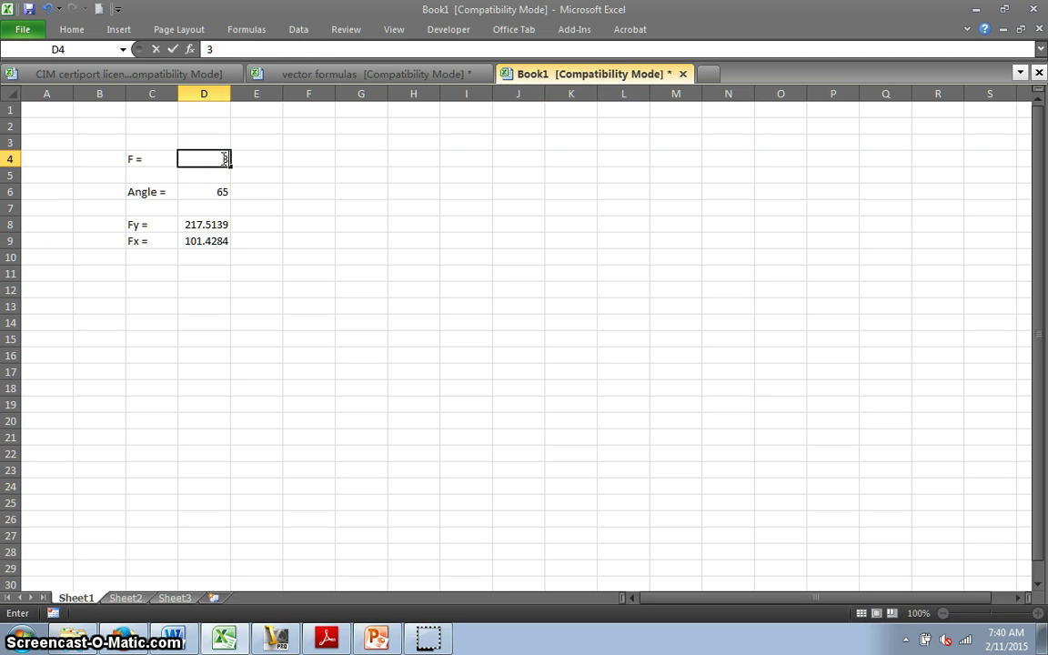
{"action": "type", "text": "80"}
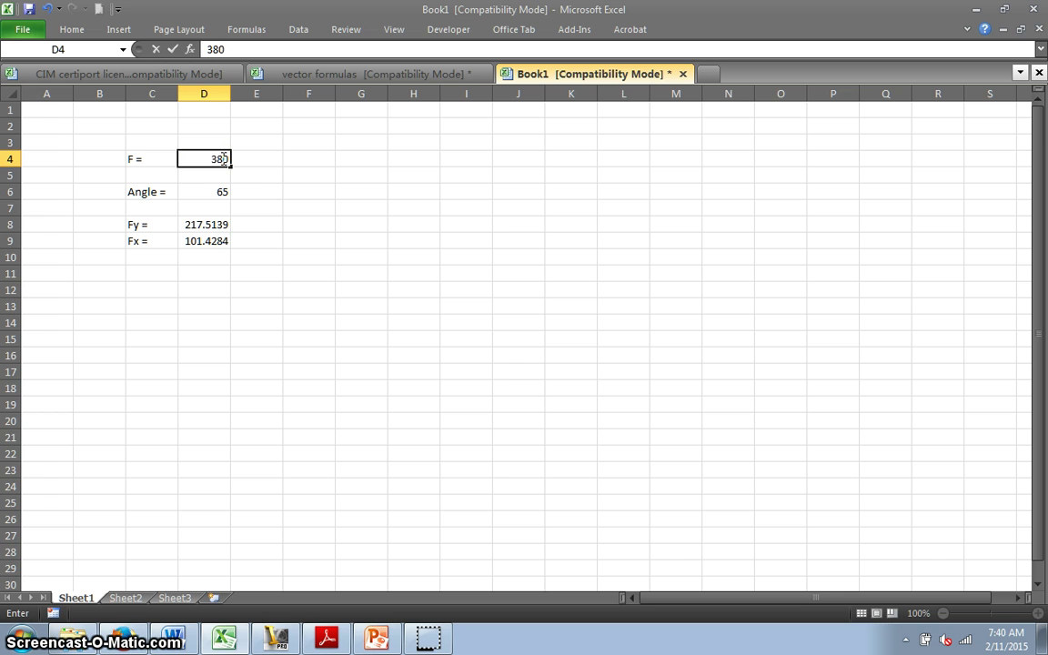
{"action": "left_click", "coordinate": [214, 192]}
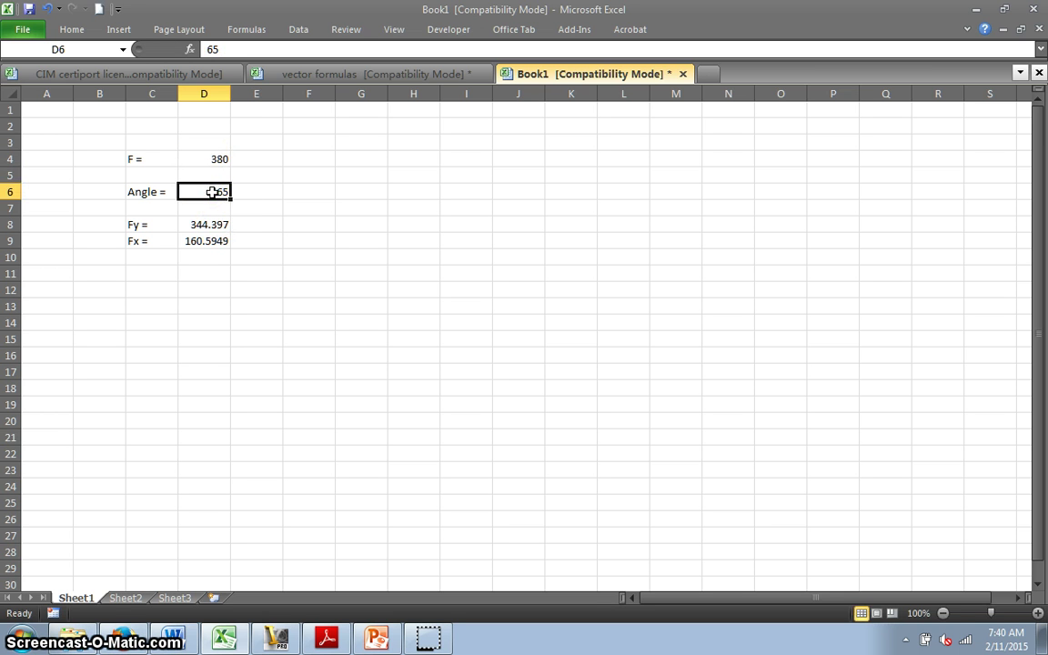
{"action": "type", "text": "120"}
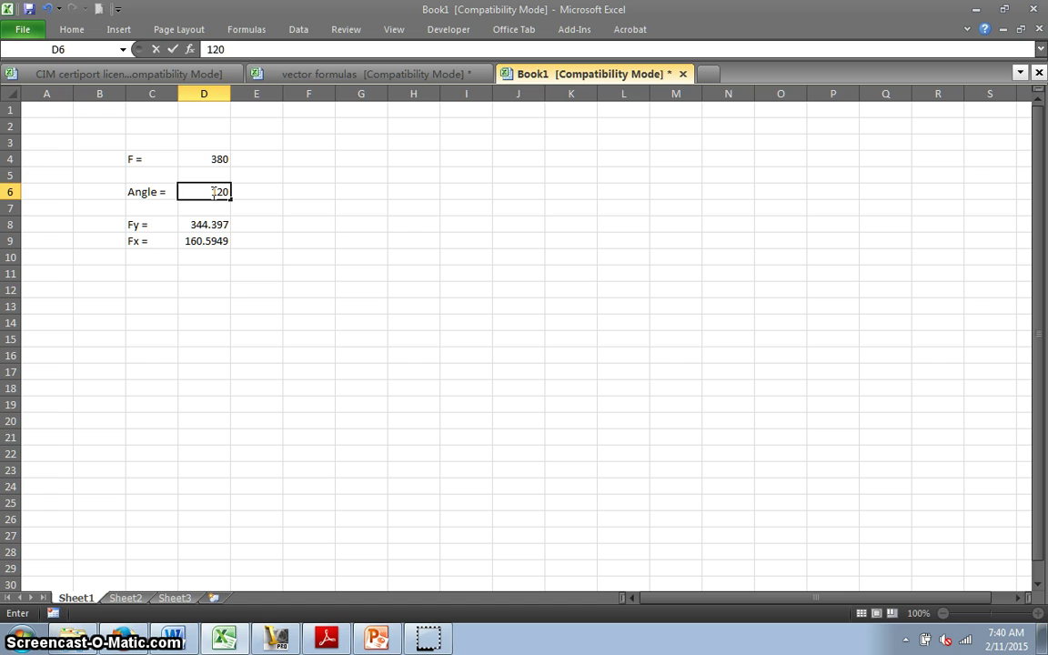
{"action": "left_click", "coordinate": [314, 260]}
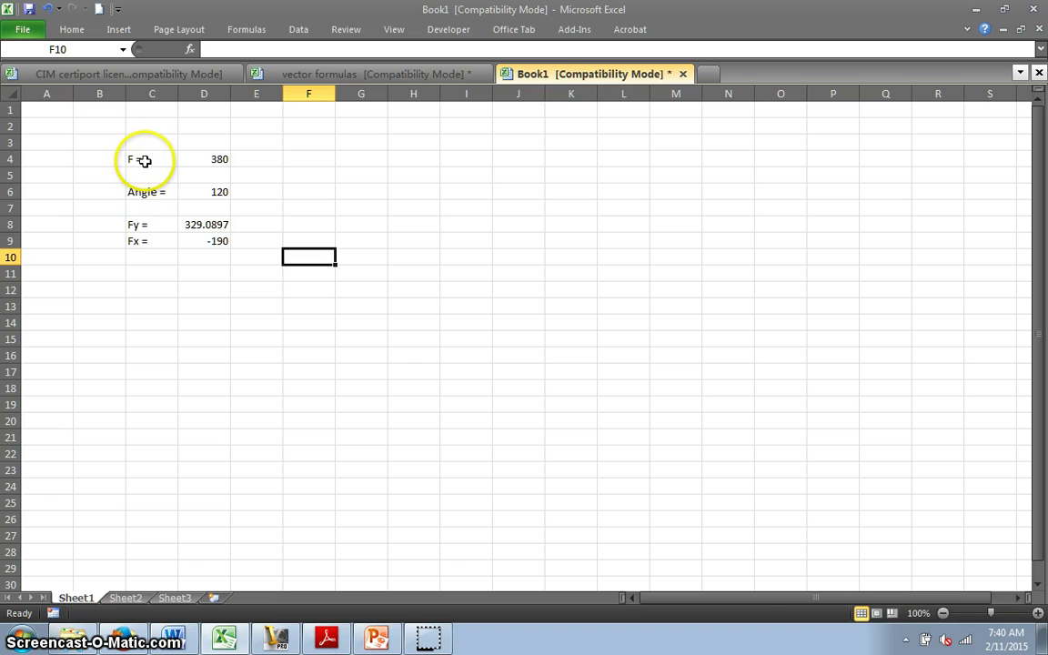
Step: Apply All Borders to the calculation block C4:D9
{"action": "left_click_drag", "start_coordinate": [143, 163], "coordinate": [201, 239]}
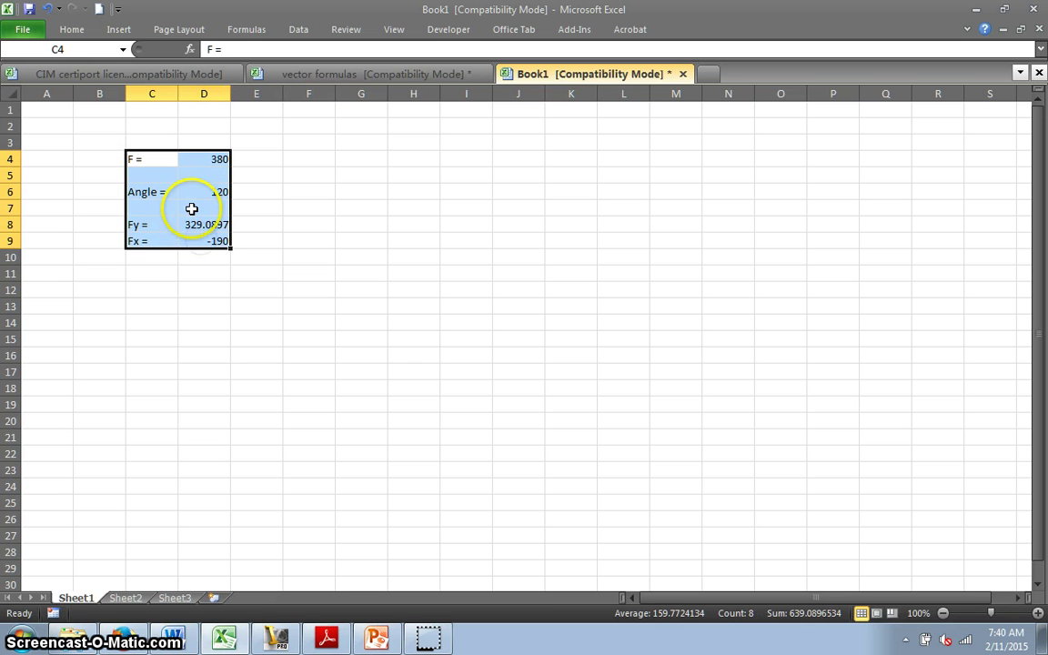
{"action": "right_click", "coordinate": [189, 191]}
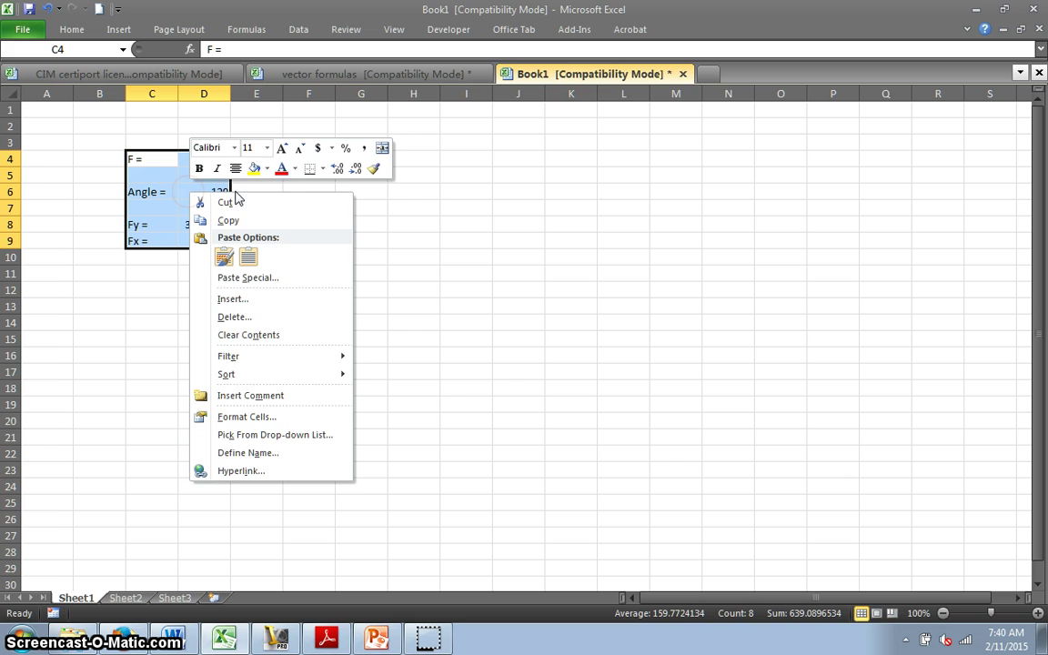
{"action": "left_click", "coordinate": [323, 170]}
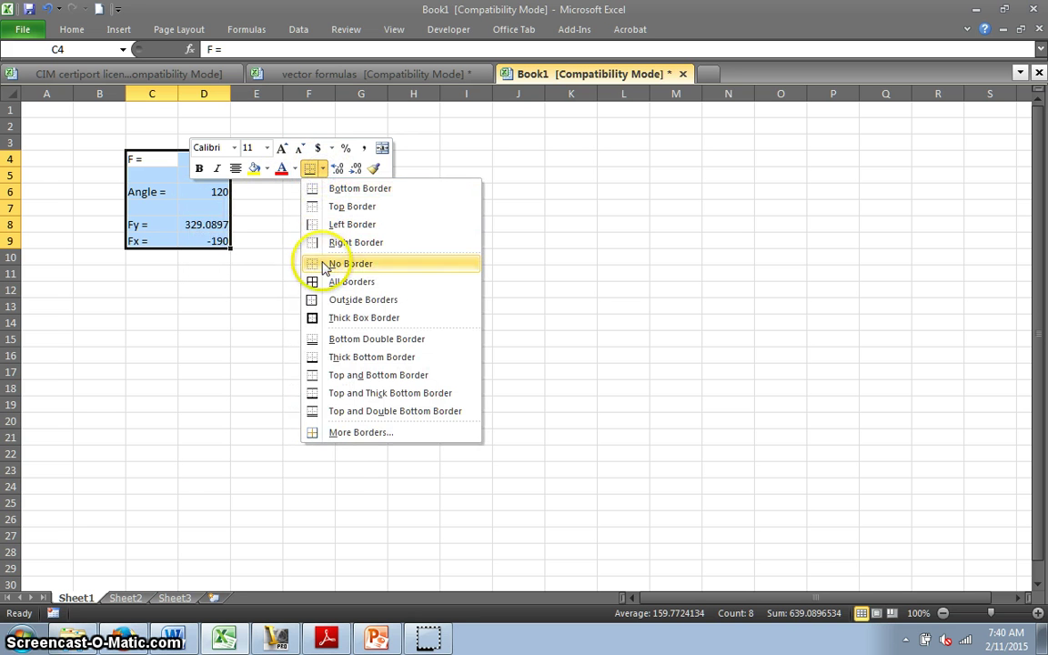
{"action": "left_click", "coordinate": [320, 280]}
{"action": "left_click", "coordinate": [306, 306]}
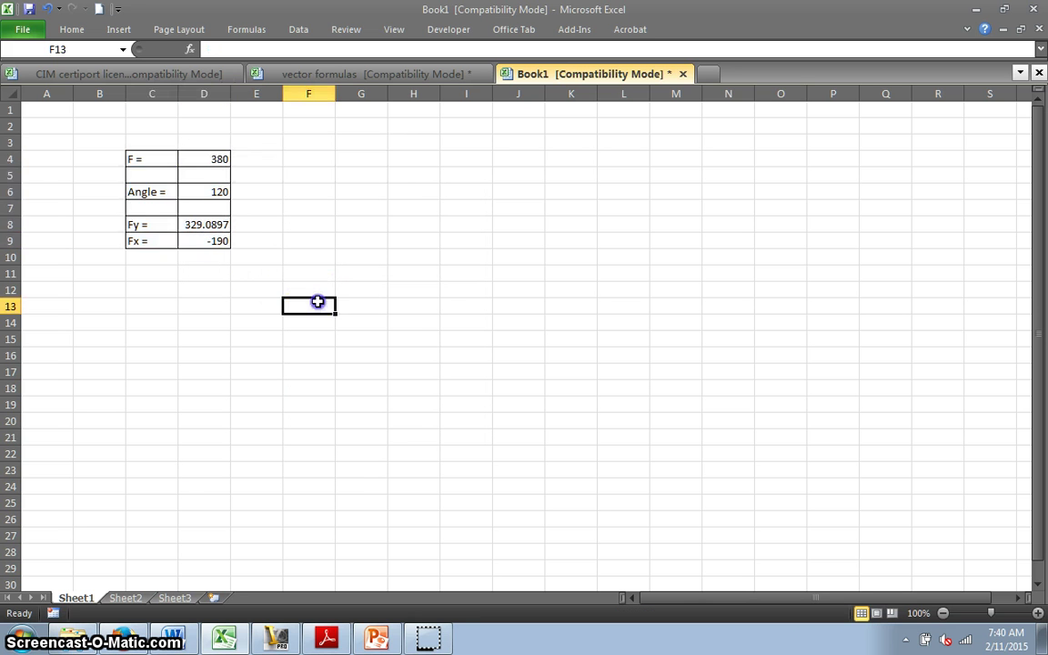
Step: Enter the label "F1 =" in cell C12 and the label "Angle1 =" in cell C13
{"action": "left_click", "coordinate": [154, 292]}
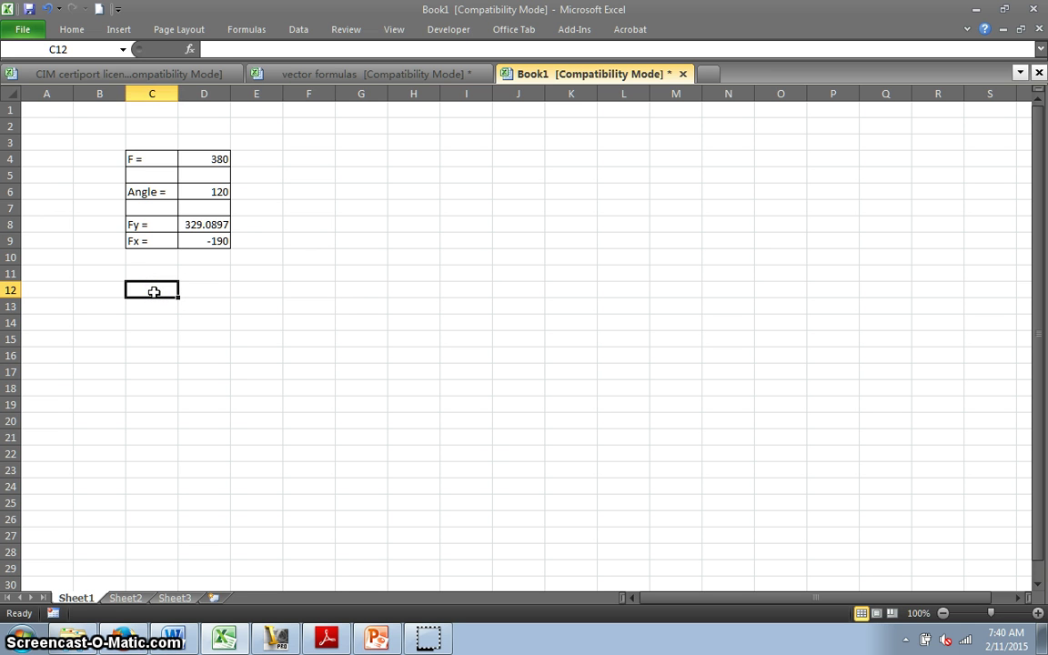
{"action": "type", "text": "F"}
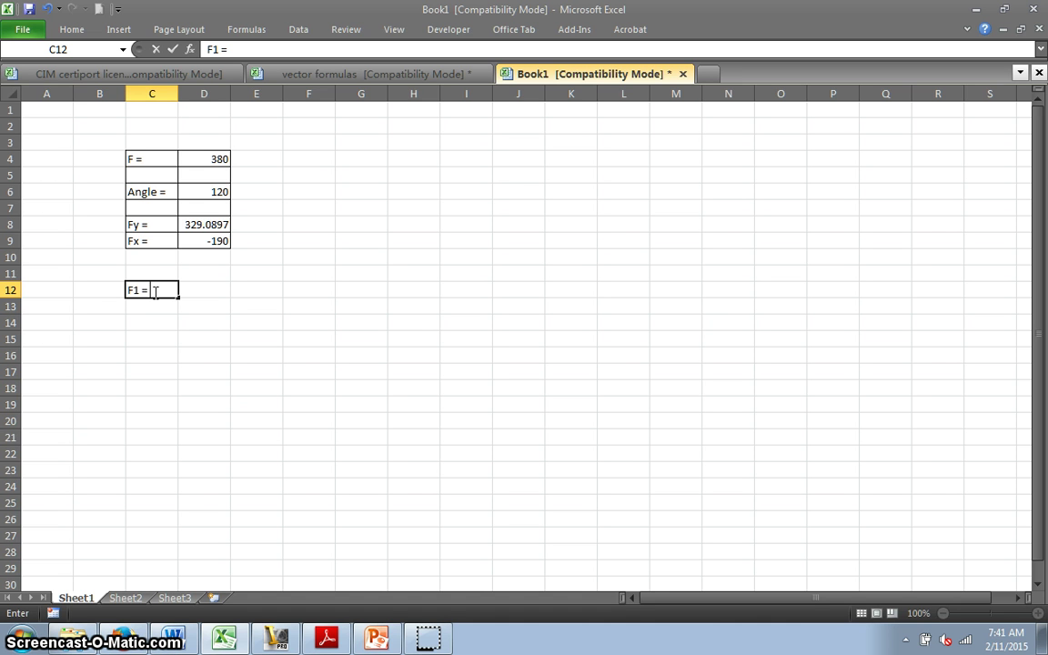
{"action": "type", "text": "1 ="}
{"action": "left_click", "coordinate": [133, 287]}
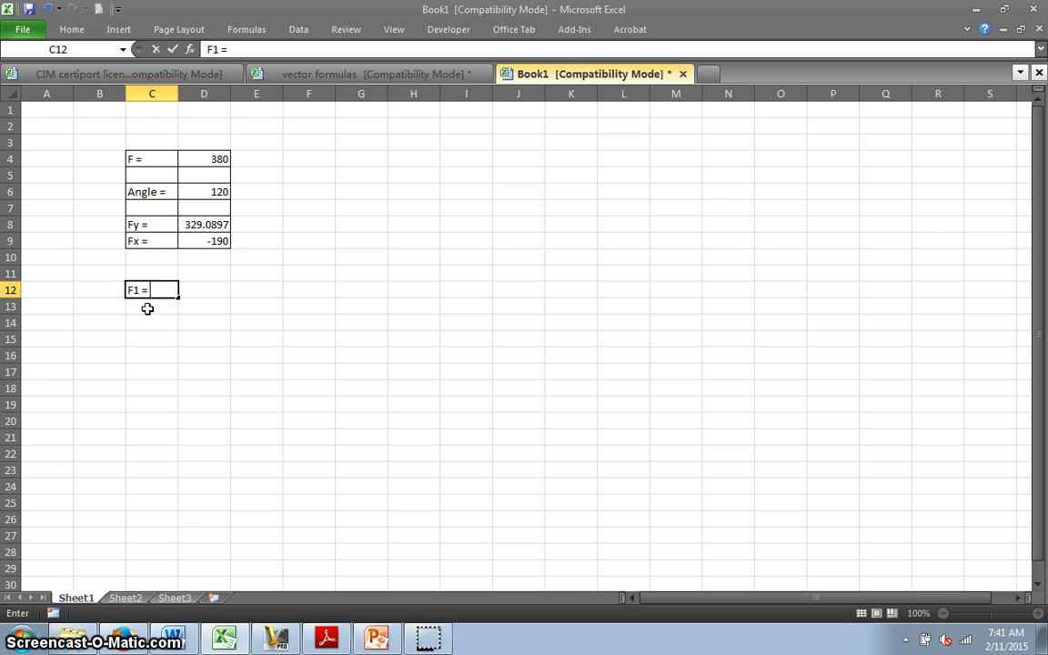
{"action": "left_click", "coordinate": [148, 308]}
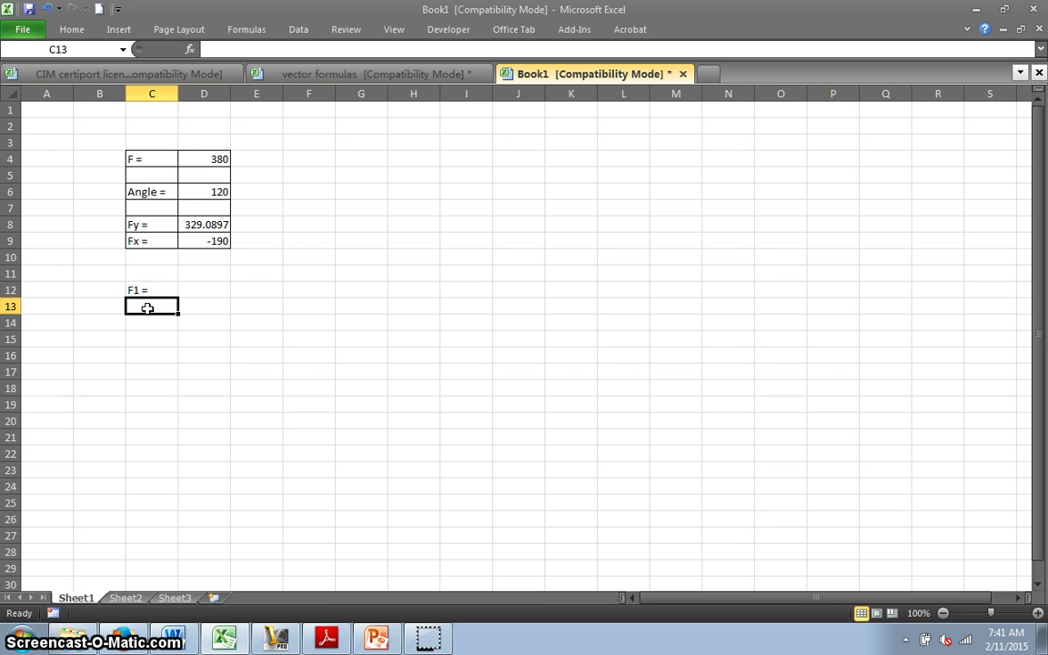
{"action": "type", "text": "A"}
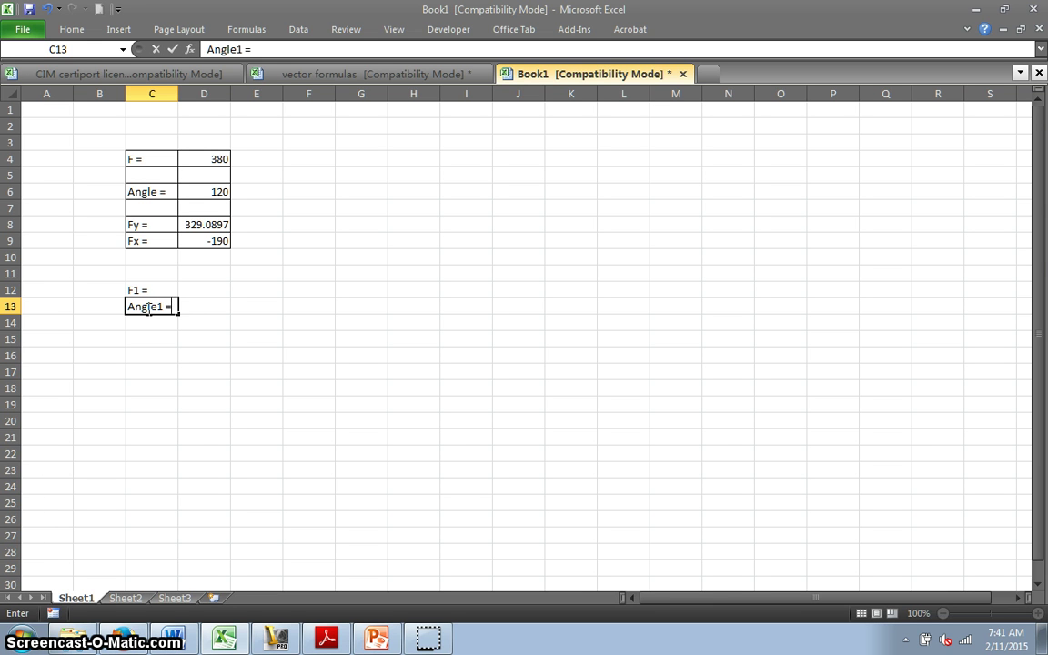
{"action": "type", "text": "ngle1 ="}
Step: Enter the label "F2 =" in cell C15 and the label "Angle2 =" in cell C16
{"action": "left_click", "coordinate": [136, 339]}
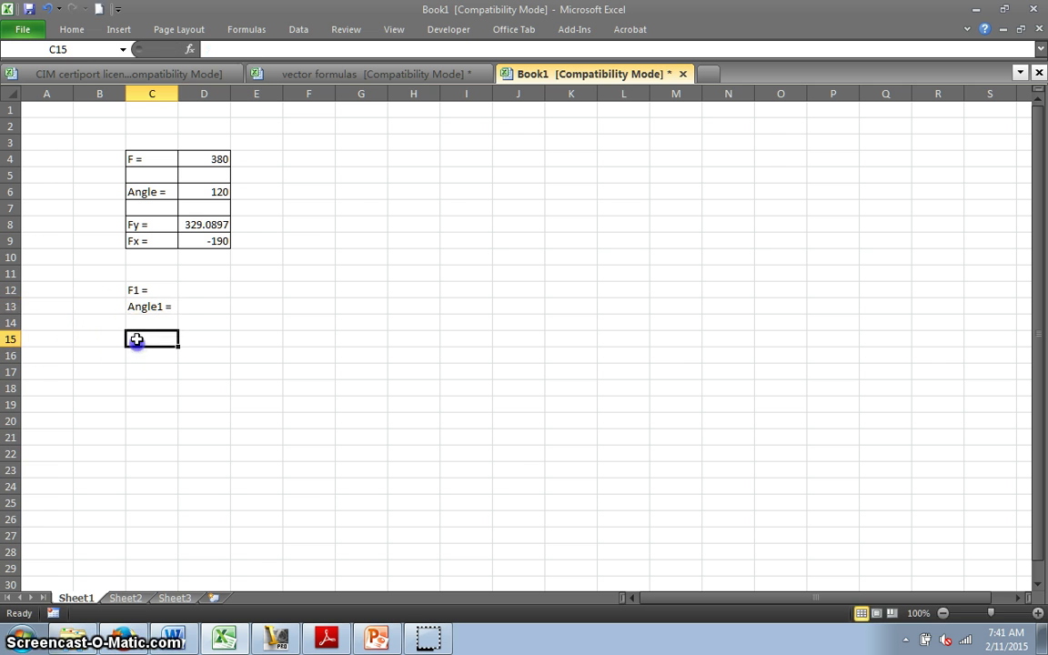
{"action": "type", "text": "F"}
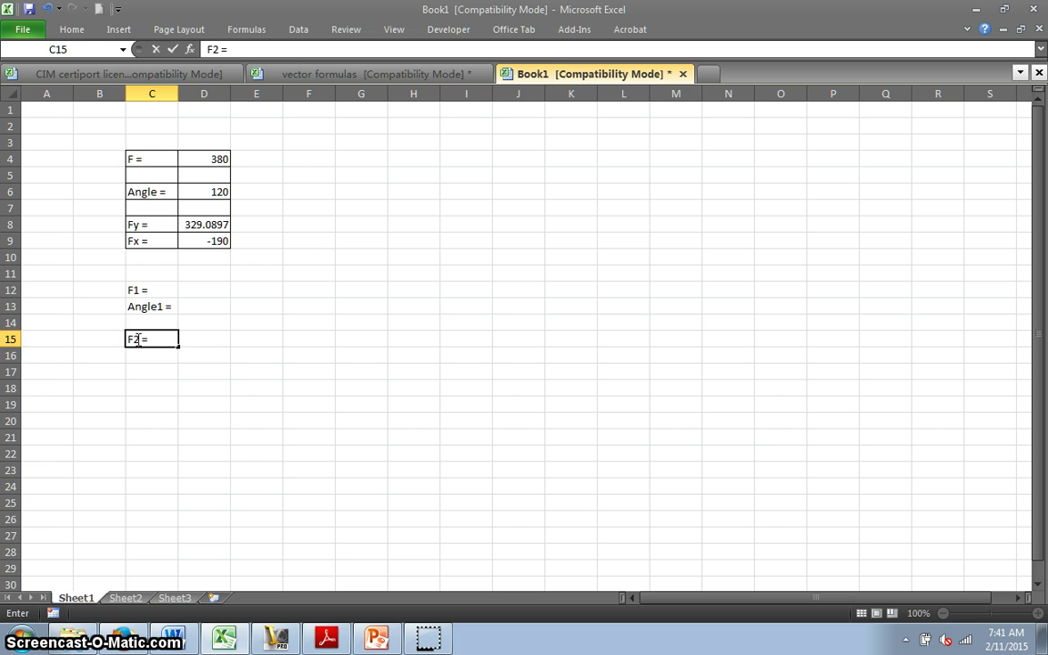
{"action": "type", "text": "2 ="}
{"action": "key", "text": "Return"}
{"action": "type", "text": "An"}
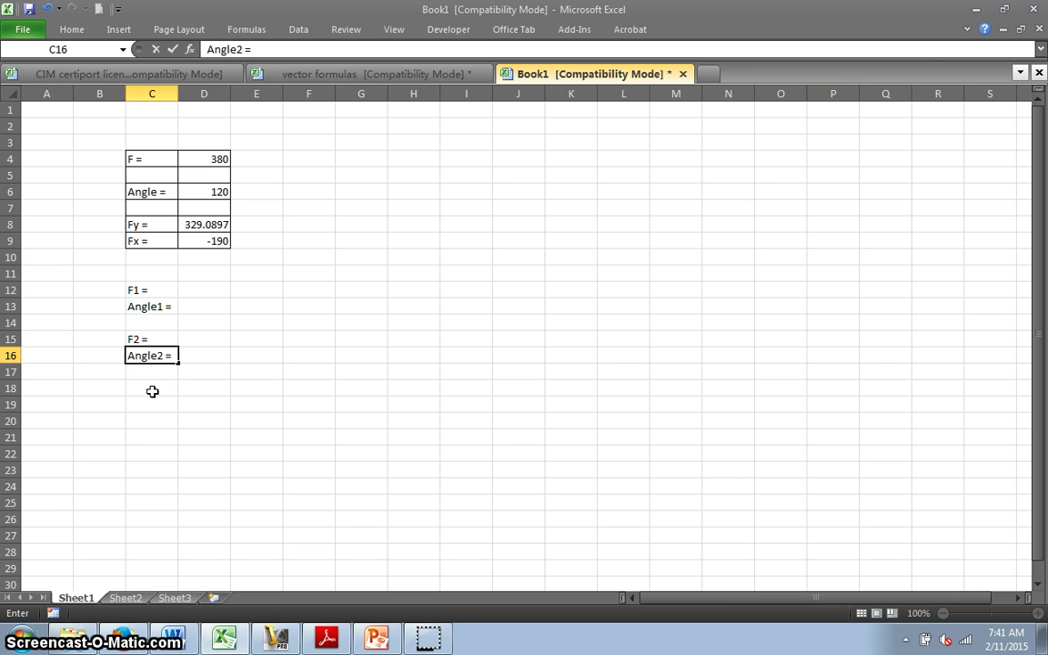
Step: Enter the label "Fy1 =" in cell C18 and the label "Fy2 =" in cell C19
{"action": "left_click", "coordinate": [153, 386]}
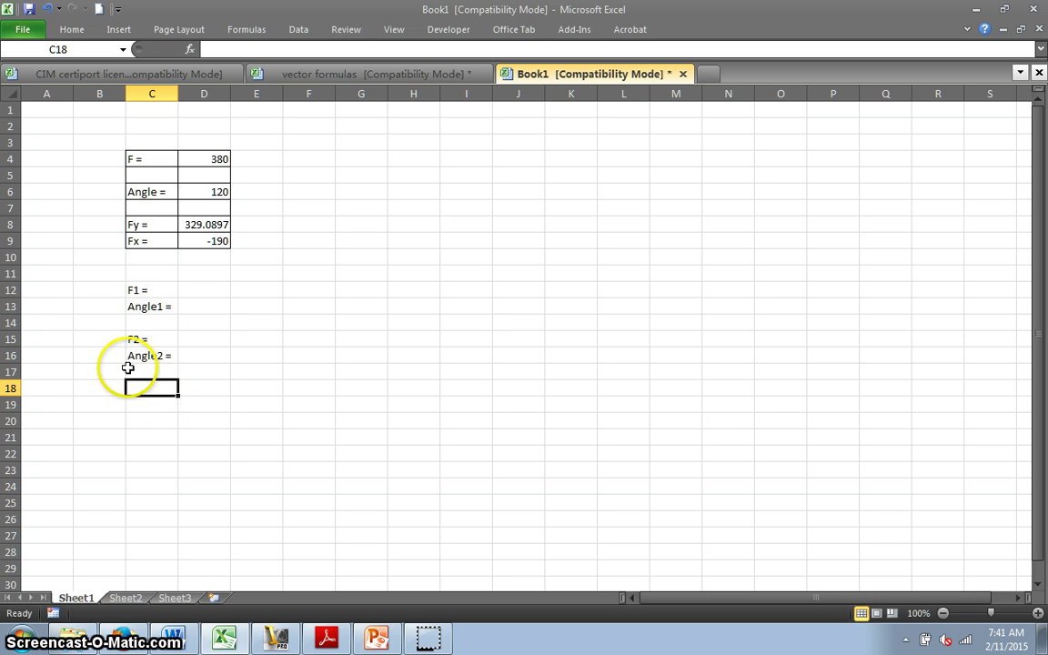
{"action": "type", "text": "Fy"}
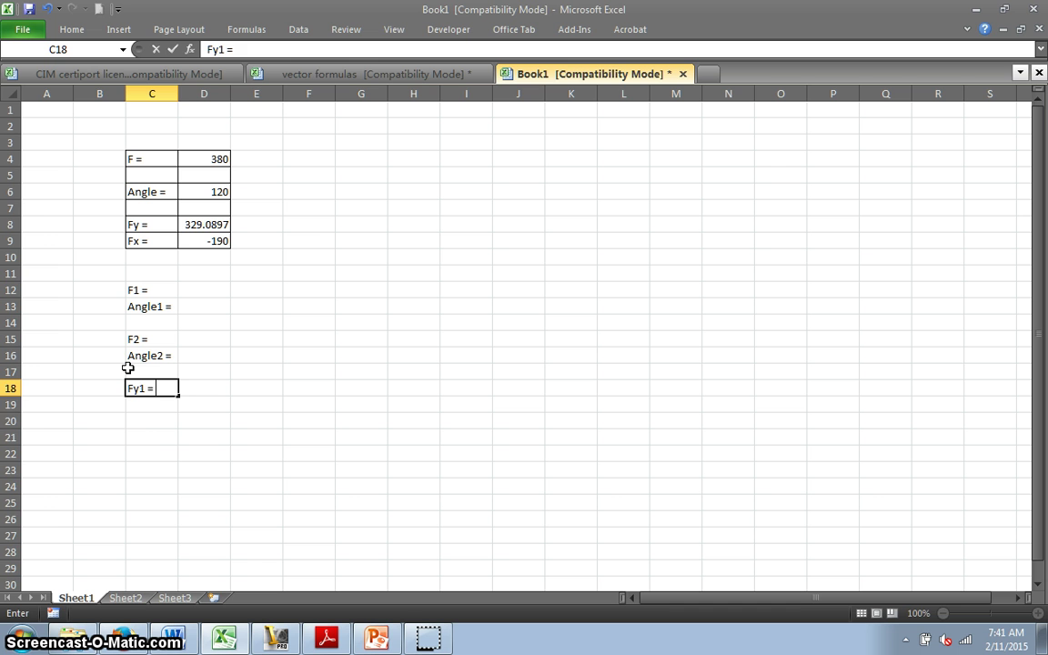
{"action": "type", "text": "1 ="}
{"action": "left_click", "coordinate": [142, 404]}
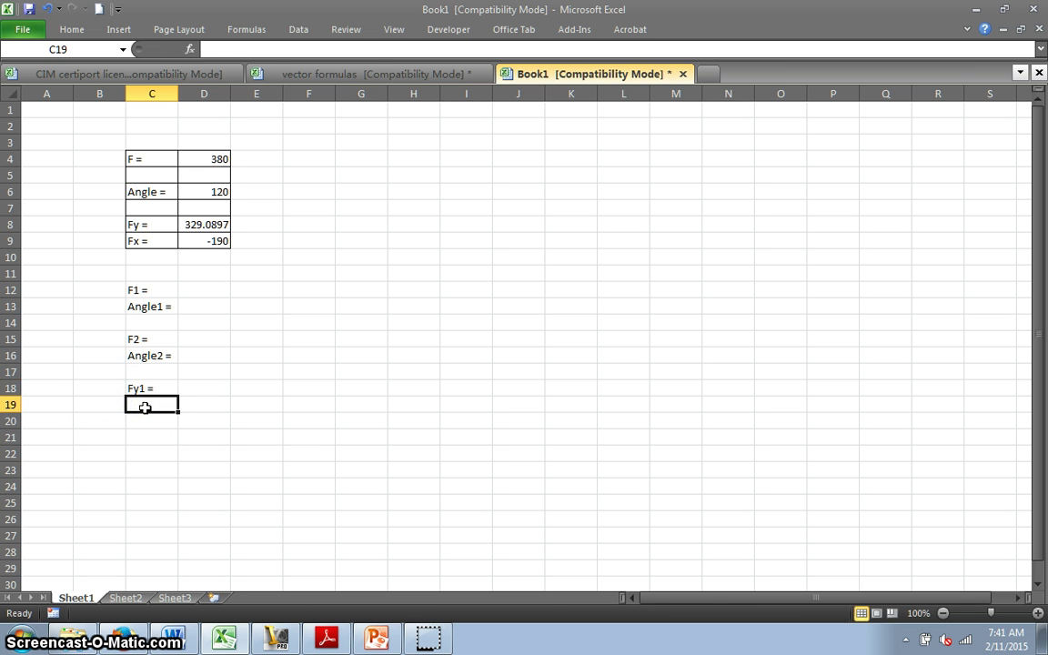
{"action": "type", "text": "Fy2 ="}
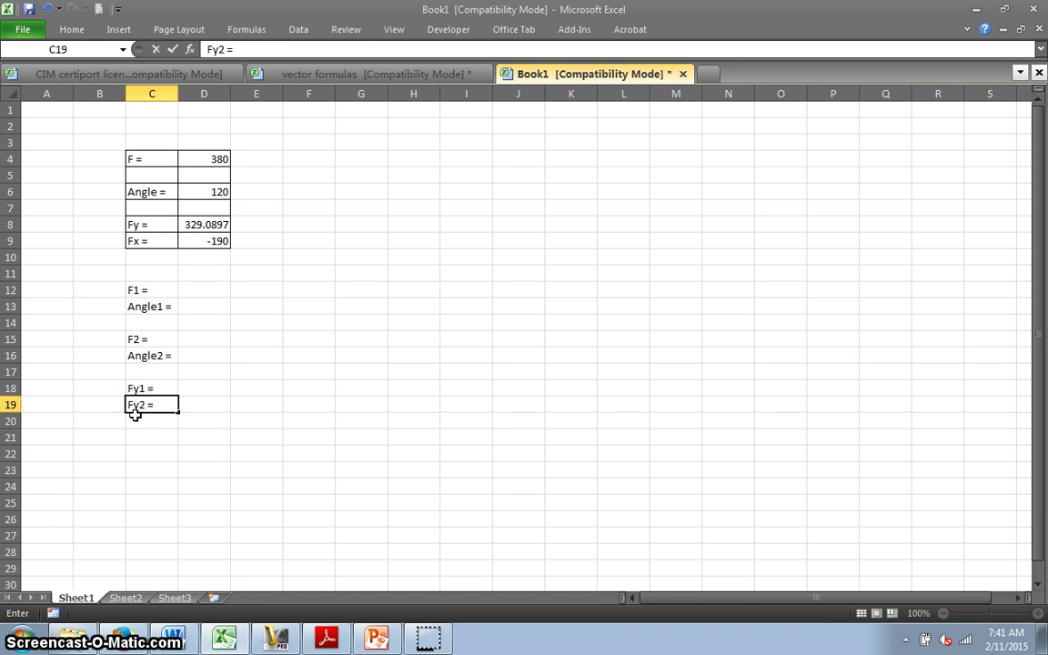
Step: Enter the label "Fx1 =" in cell C21 and the label "Fx2 =" in cell C22
{"action": "left_click", "coordinate": [143, 435]}
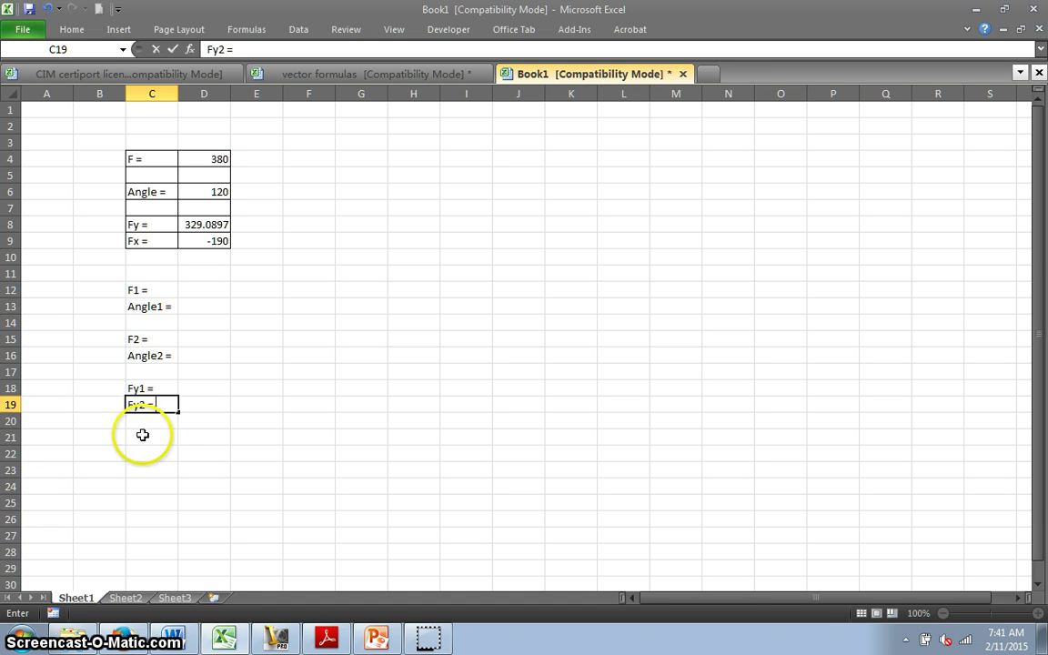
{"action": "type", "text": "Fx1 ="}
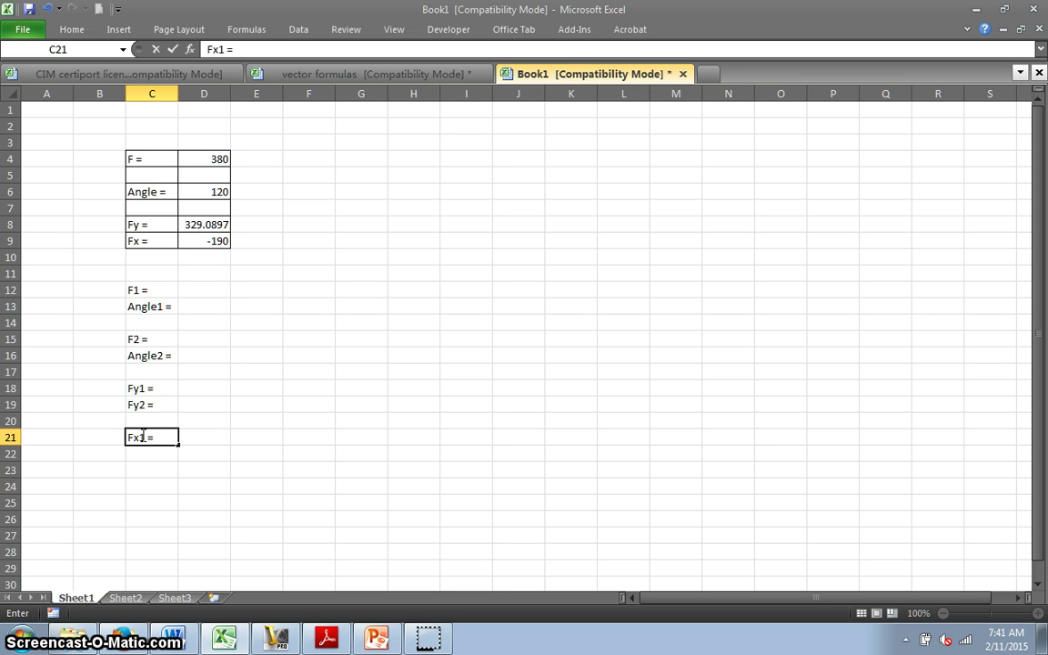
{"action": "key", "text": "Return"}
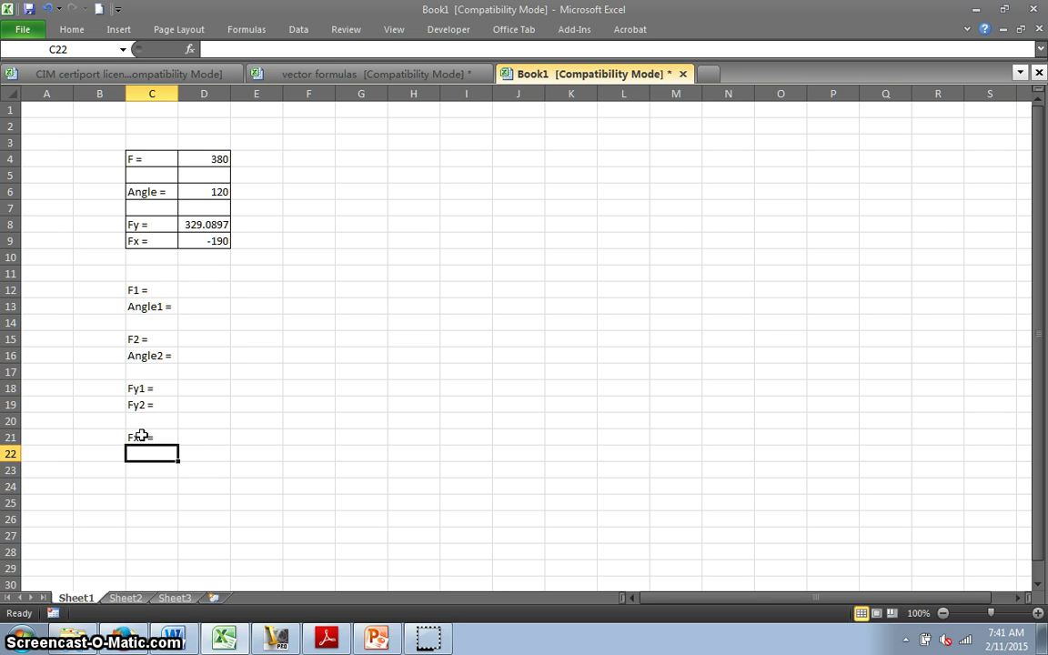
{"action": "type", "text": "Fx1"}
{"action": "key", "text": "BackSpace"}
{"action": "key", "text": "BackSpace"}
{"action": "type", "text": "2 ="}
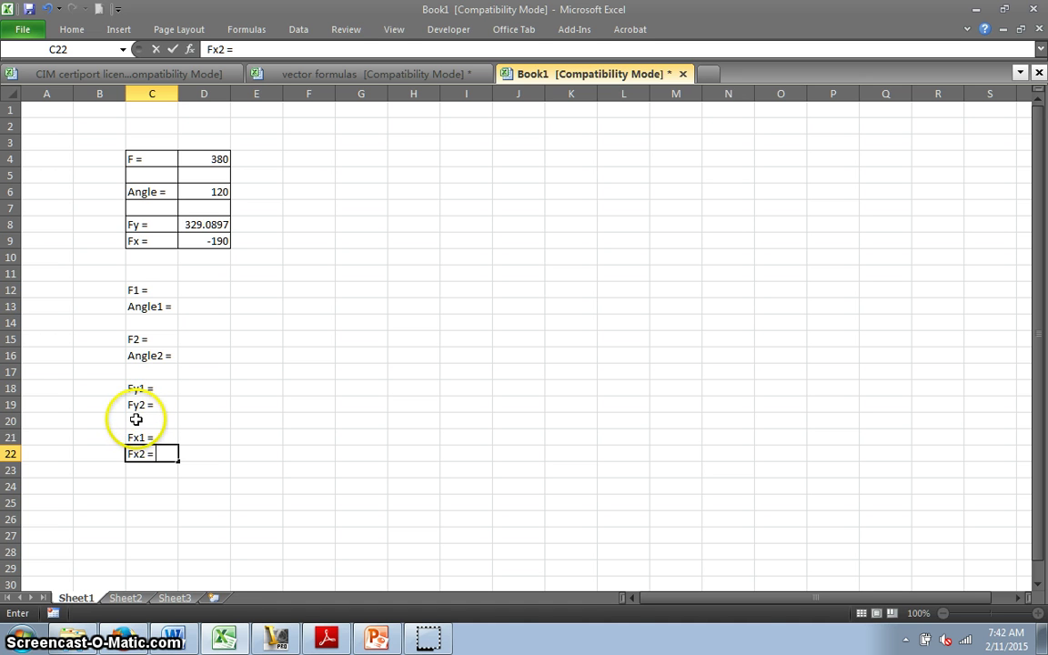
Step: Insert a blank row above row 20, and add the labels "Total Y" in C20 and "Total X" in C24
{"action": "right_click", "coordinate": [11, 420]}
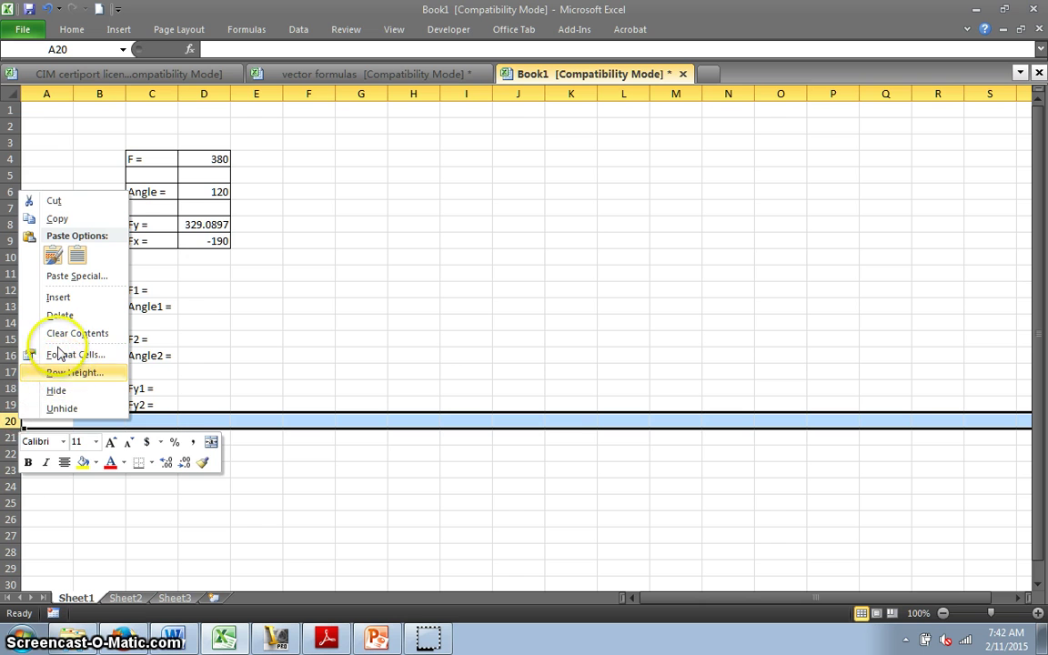
{"action": "left_click", "coordinate": [57, 297]}
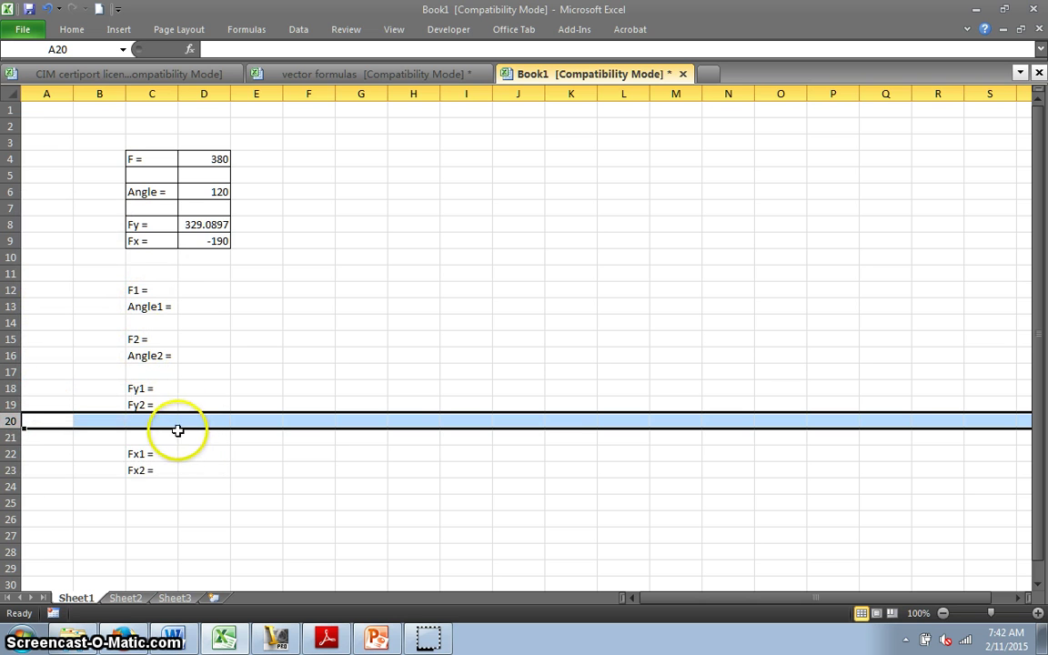
{"action": "left_click", "coordinate": [150, 420]}
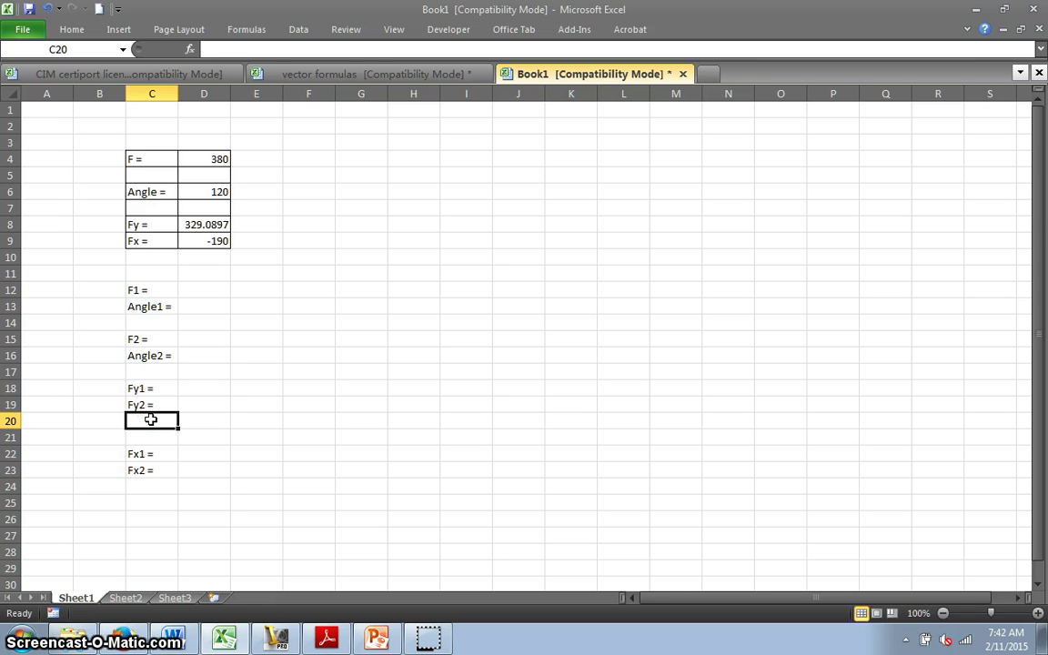
{"action": "left_click", "coordinate": [145, 415]}
{"action": "type", "text": "T"}
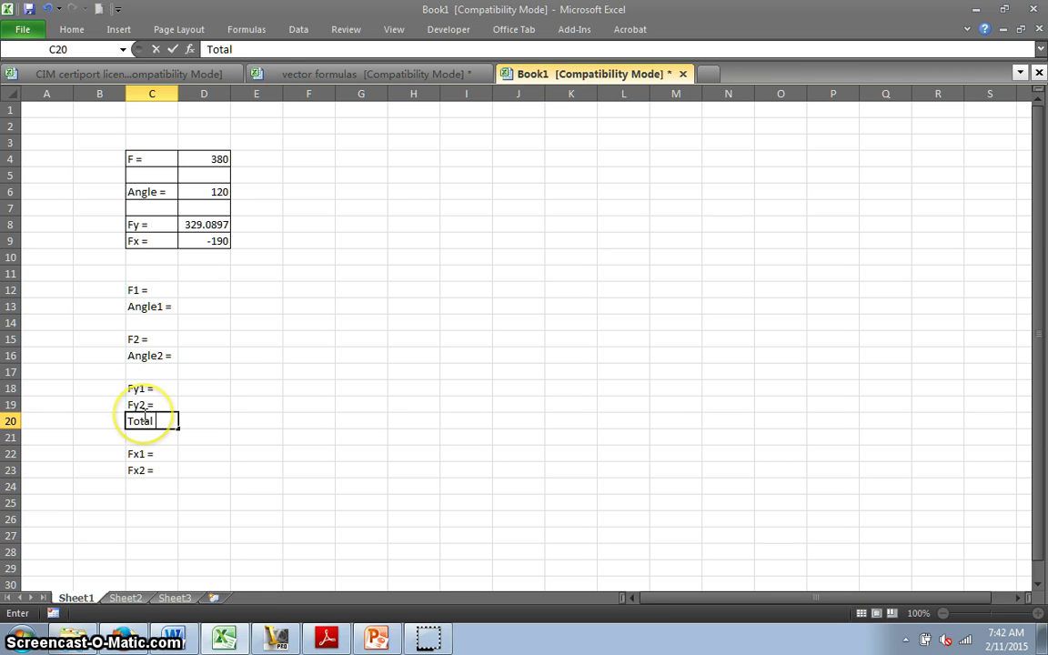
{"action": "type", "text": "otal Y"}
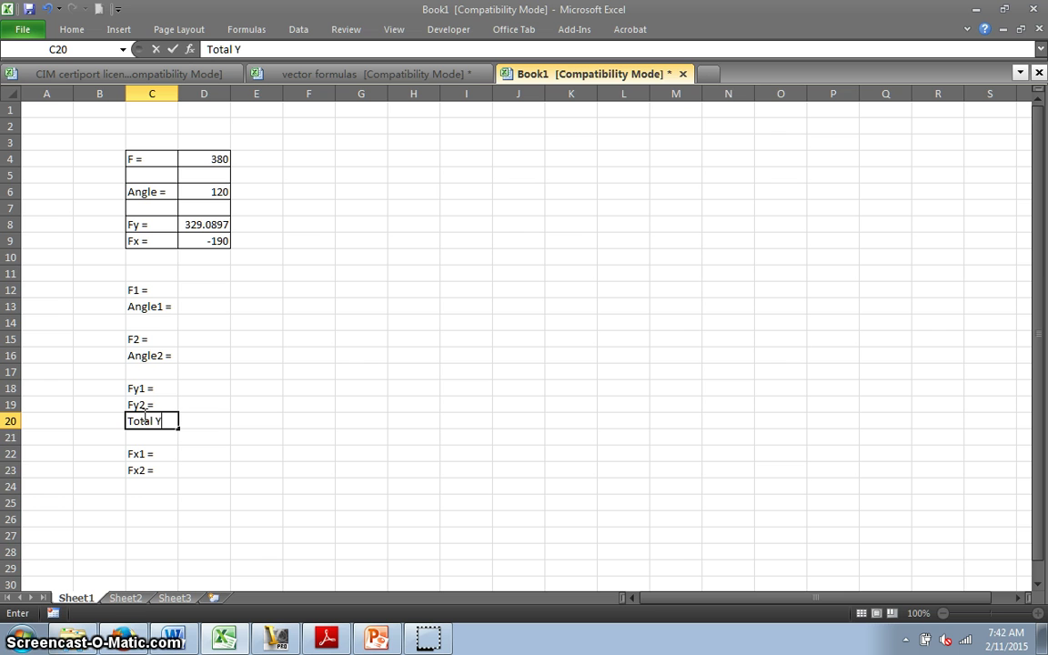
{"action": "left_click", "coordinate": [137, 482]}
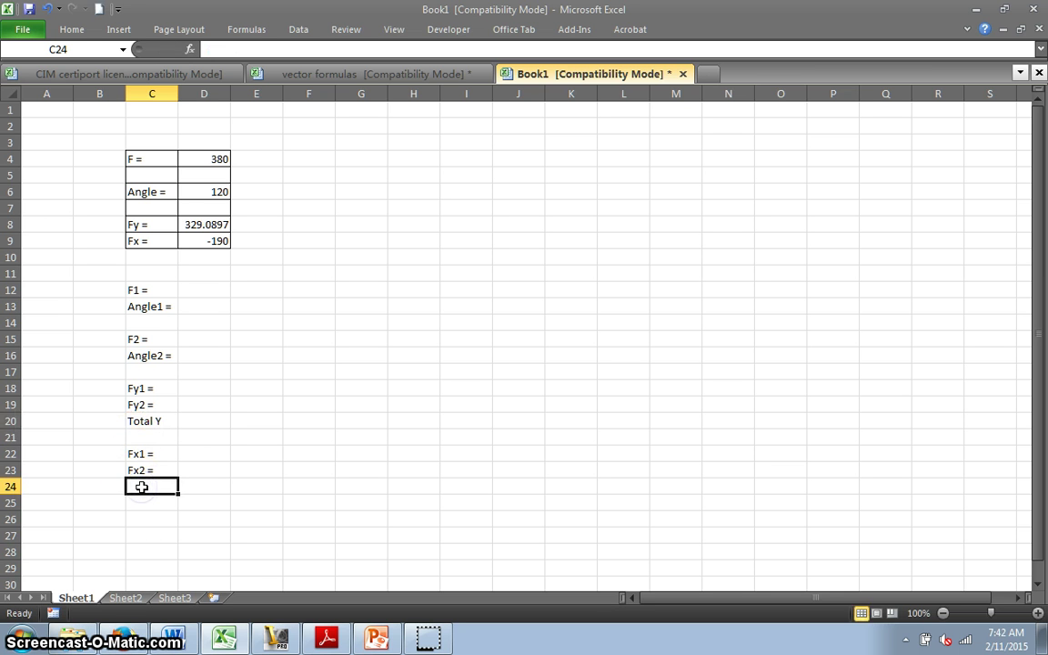
{"action": "type", "text": "Total X"}
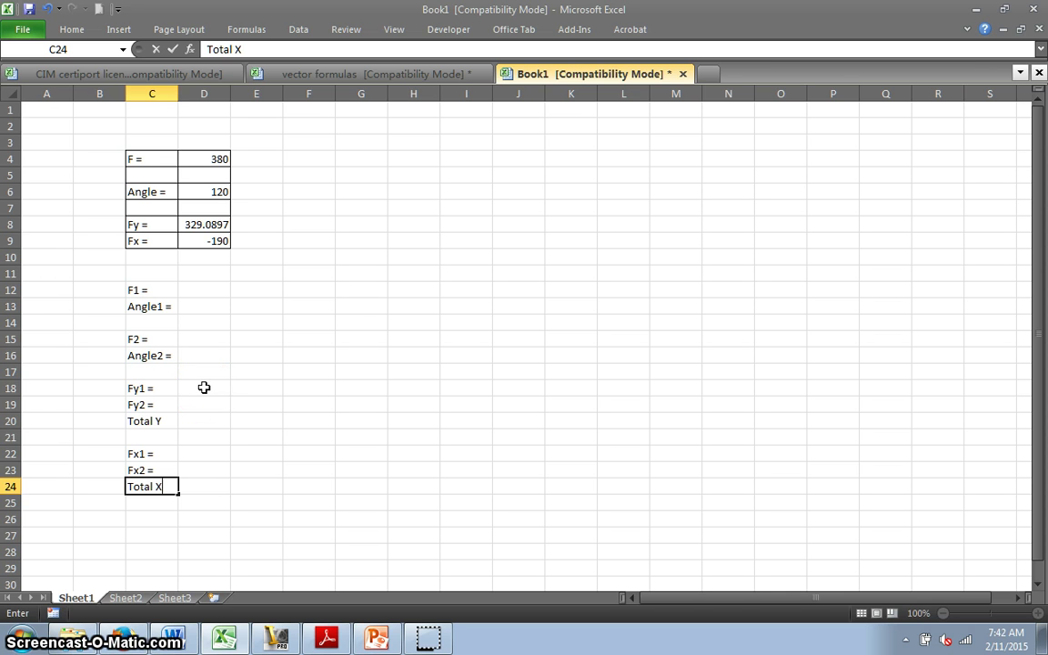
Step: Enter the Fy1 formula =D12*(SIN(RADIANS(D13))) in cell D18
{"action": "left_click", "coordinate": [203, 387]}
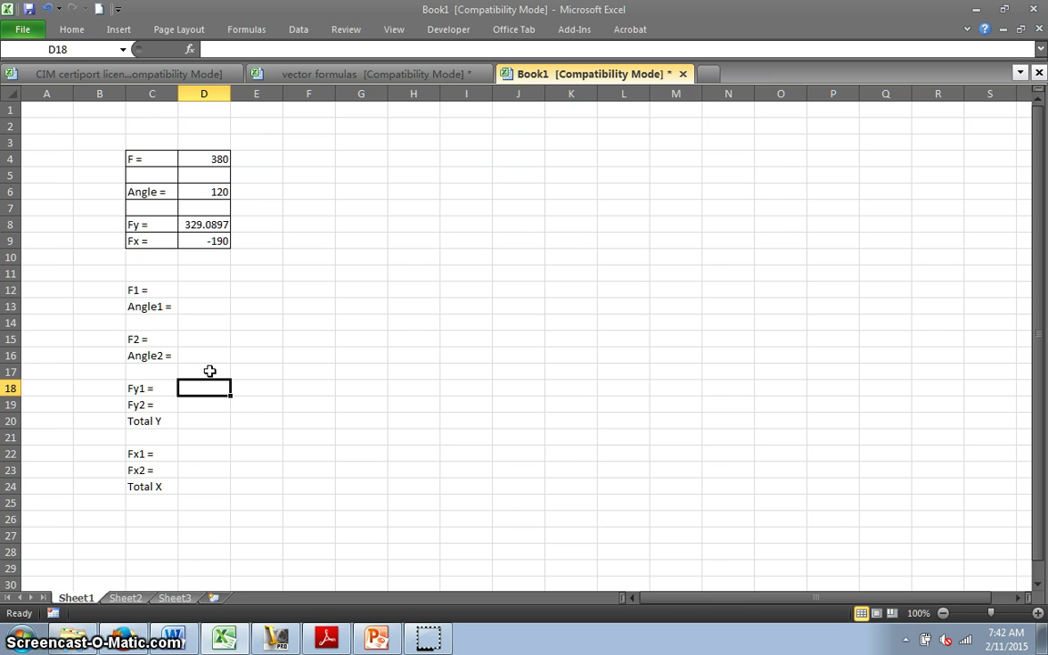
{"action": "type", "text": "="}
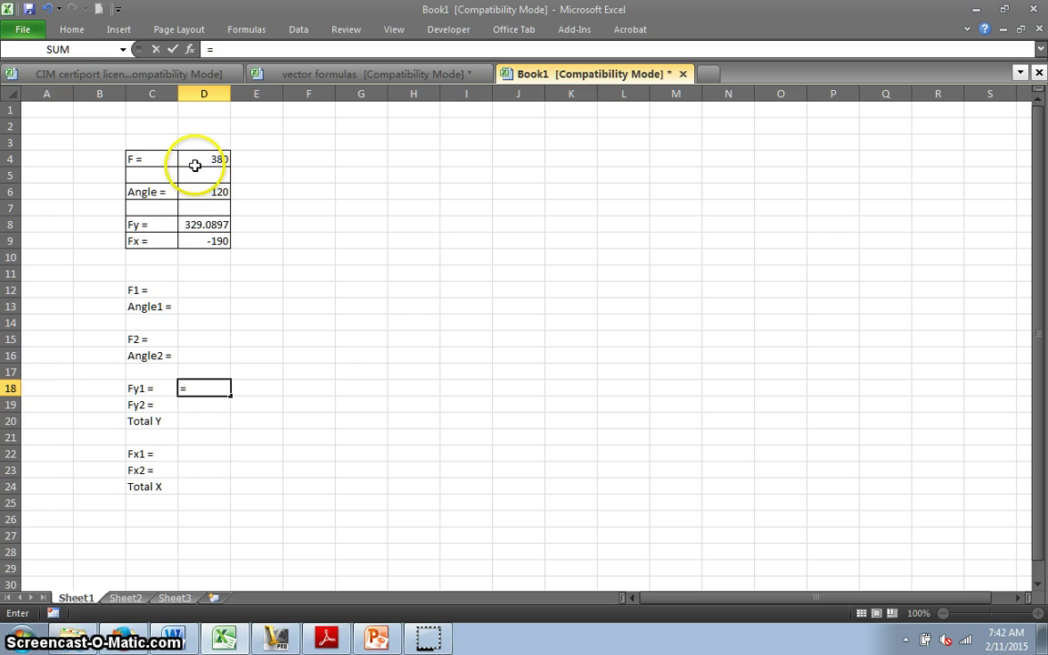
{"action": "left_click", "coordinate": [205, 289]}
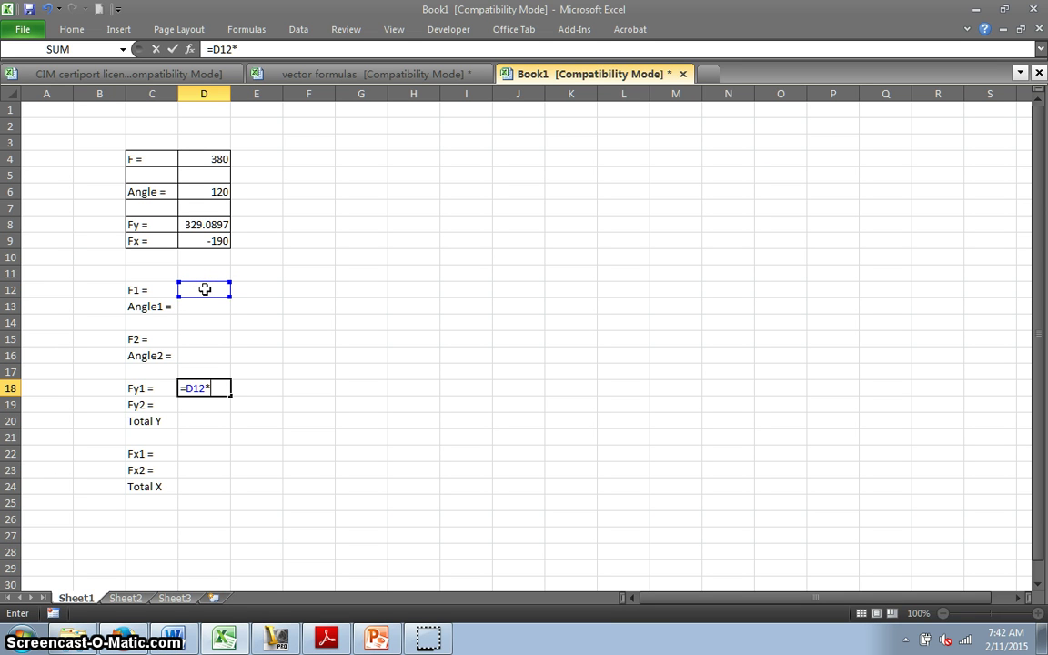
{"action": "type", "text": "*(si"}
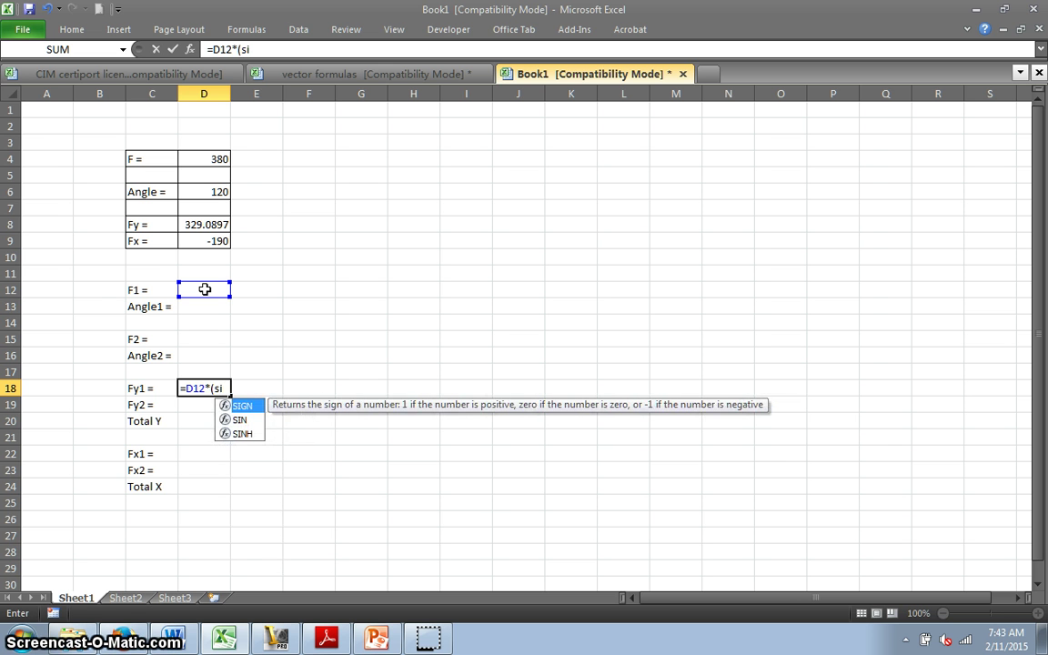
{"action": "double_click", "coordinate": [237, 420]}
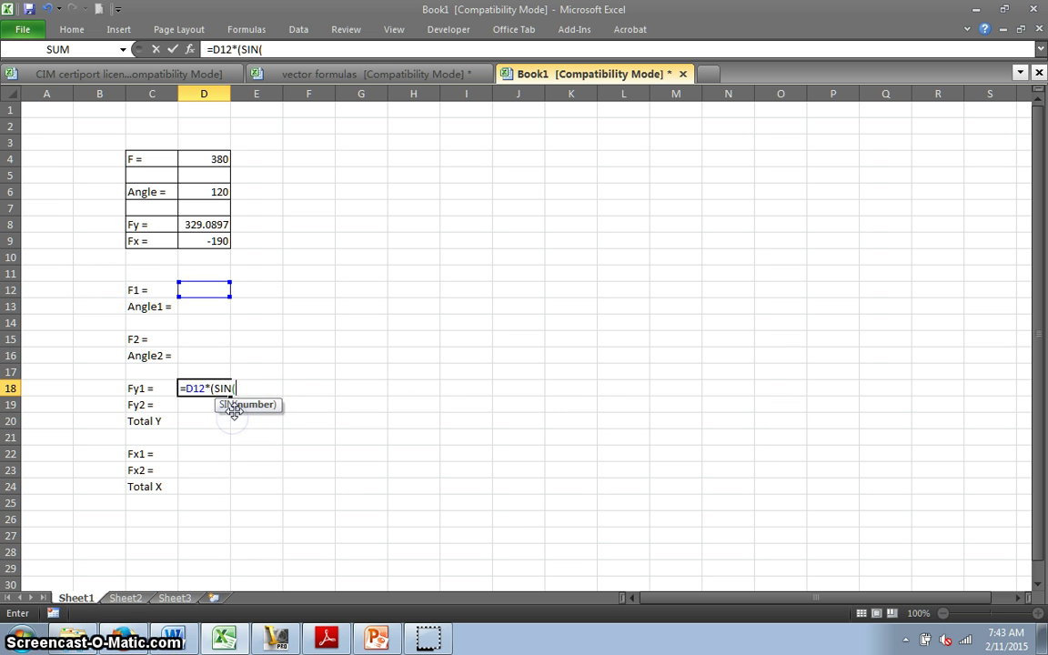
{"action": "type", "text": "rad"}
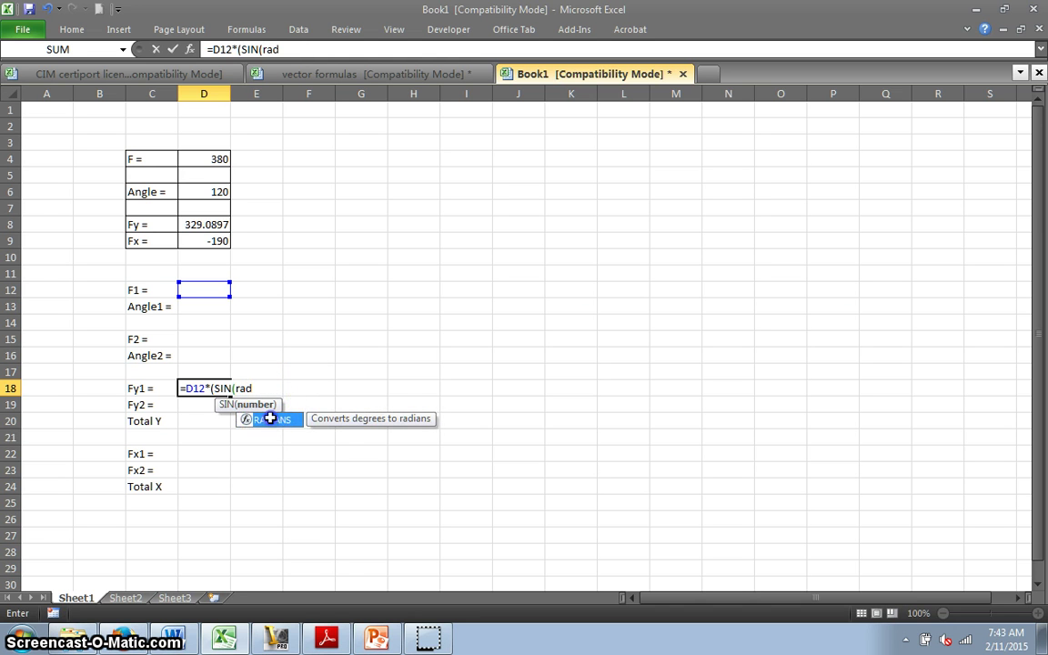
{"action": "double_click", "coordinate": [265, 419]}
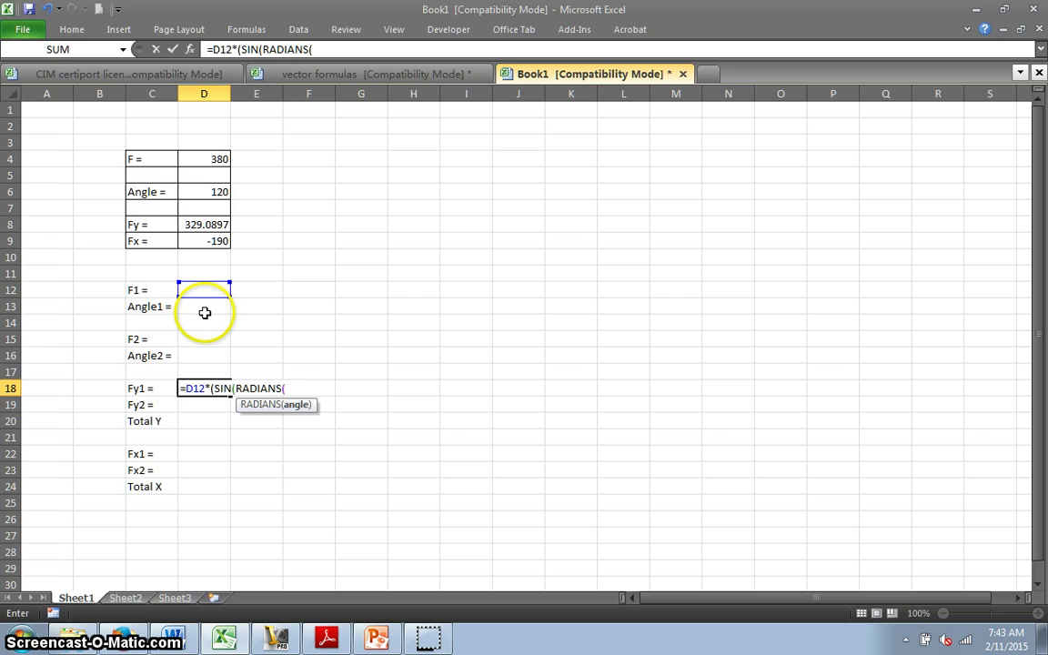
{"action": "left_click", "coordinate": [204, 309]}
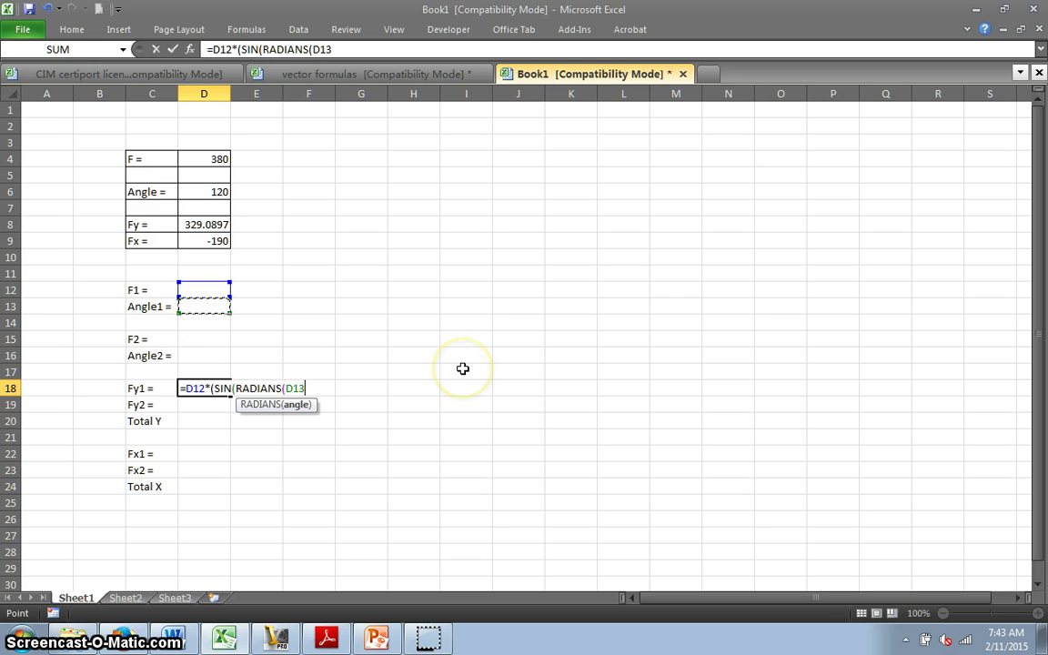
{"action": "type", "text": ")"}
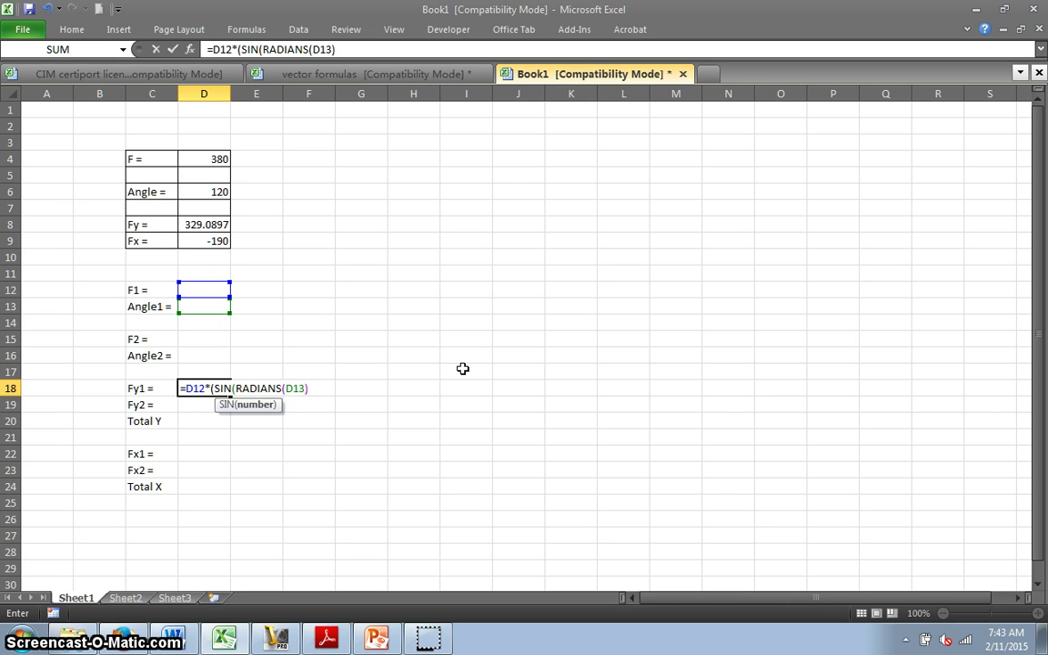
{"action": "type", "text": "))"}
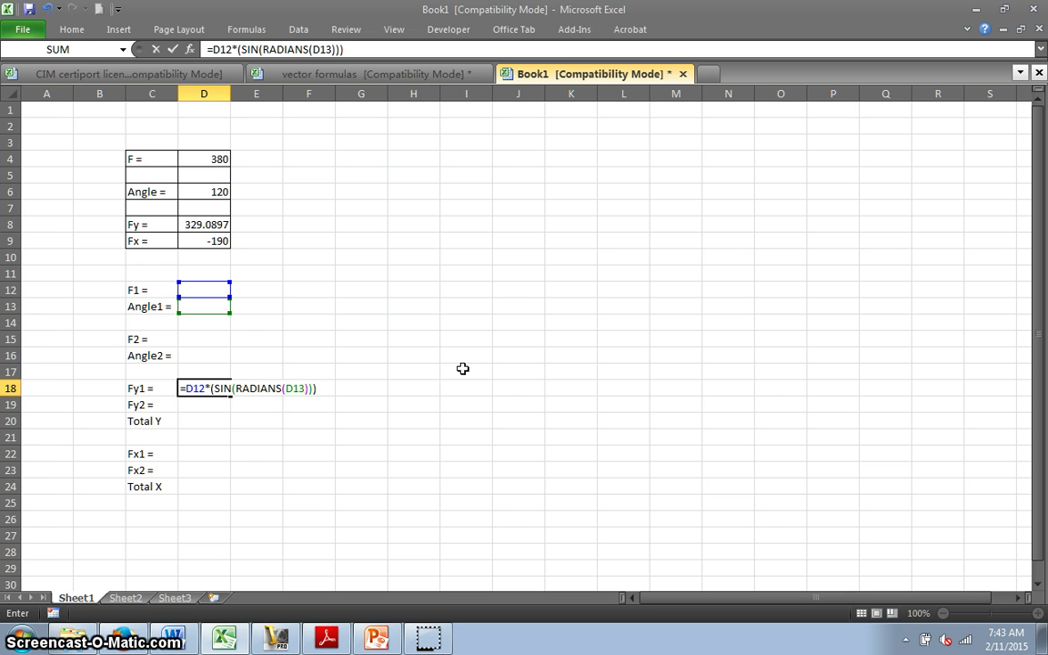
{"action": "left_click", "coordinate": [208, 404]}
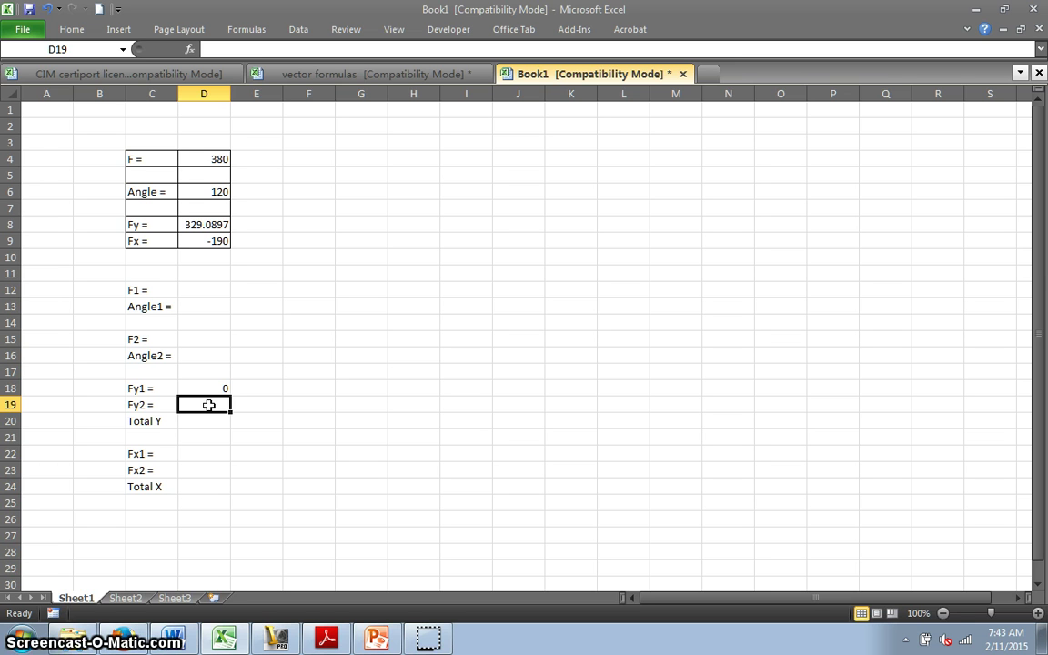
Step: Fill the Fy1 formula from D18 down into the Fy2 cell D19
{"action": "type", "text": "="}
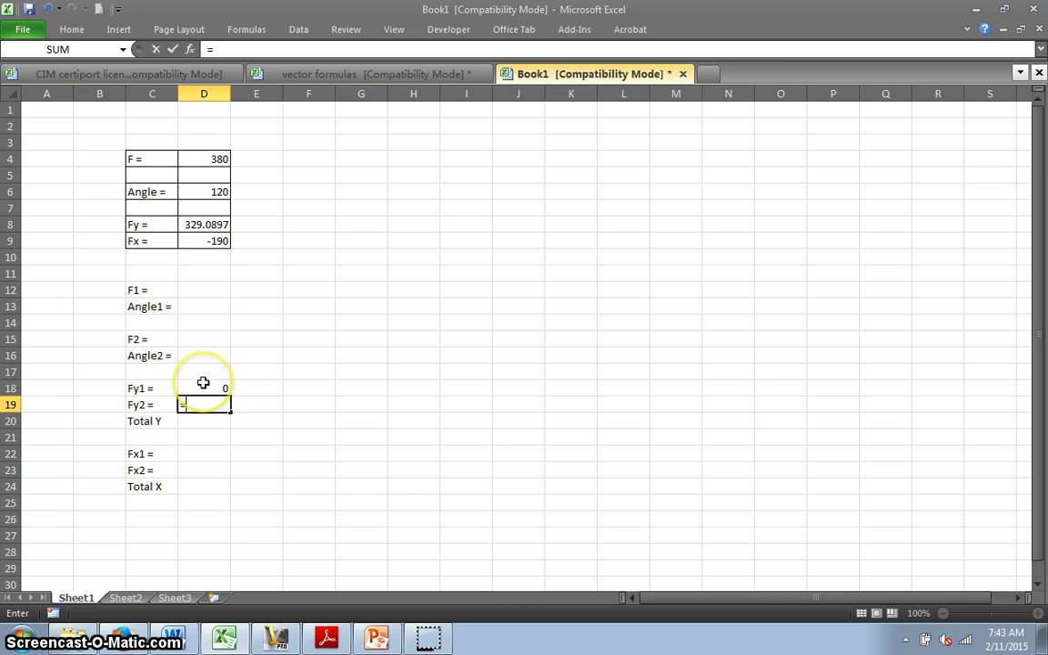
{"action": "key", "text": "Escape"}
{"action": "left_click_drag", "start_coordinate": [203, 386], "coordinate": [209, 402]}
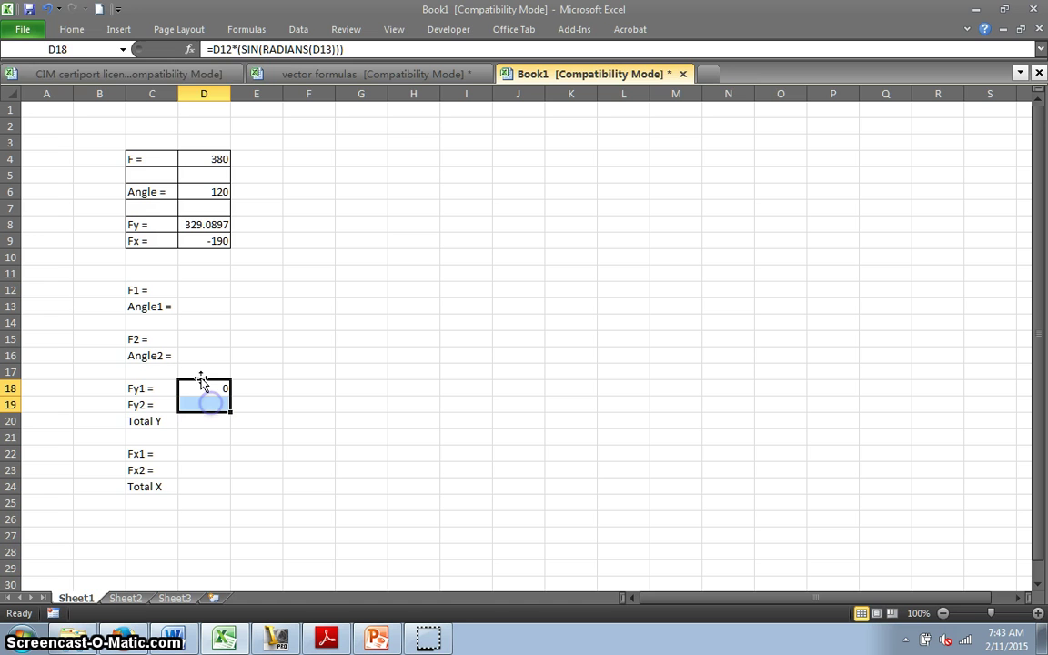
{"action": "left_click", "coordinate": [73, 29]}
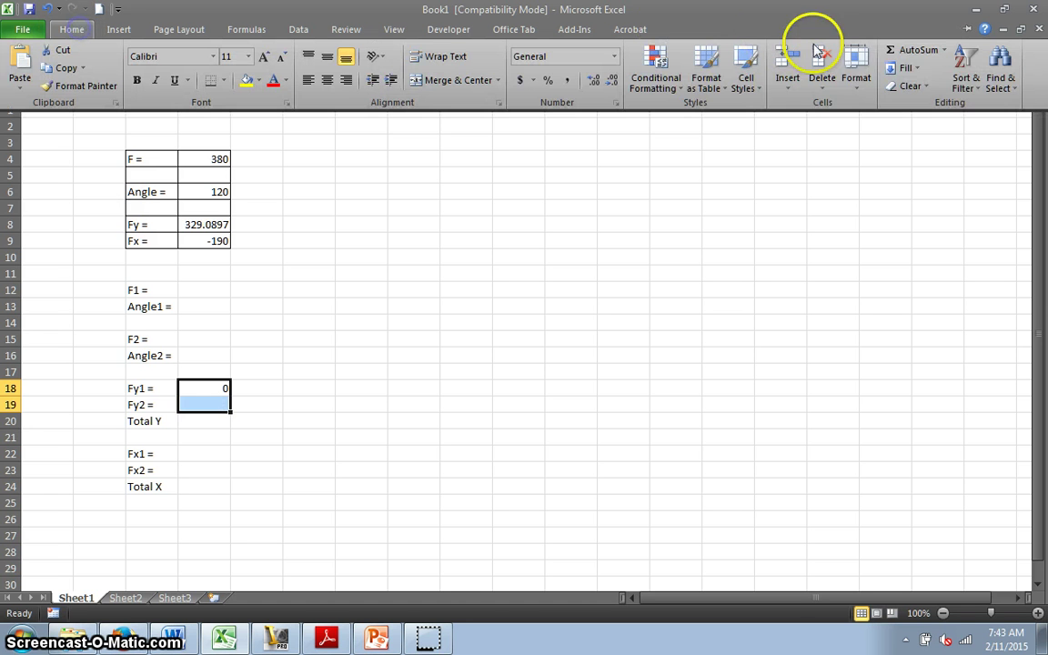
{"action": "left_click", "coordinate": [893, 69]}
{"action": "left_click", "coordinate": [910, 86]}
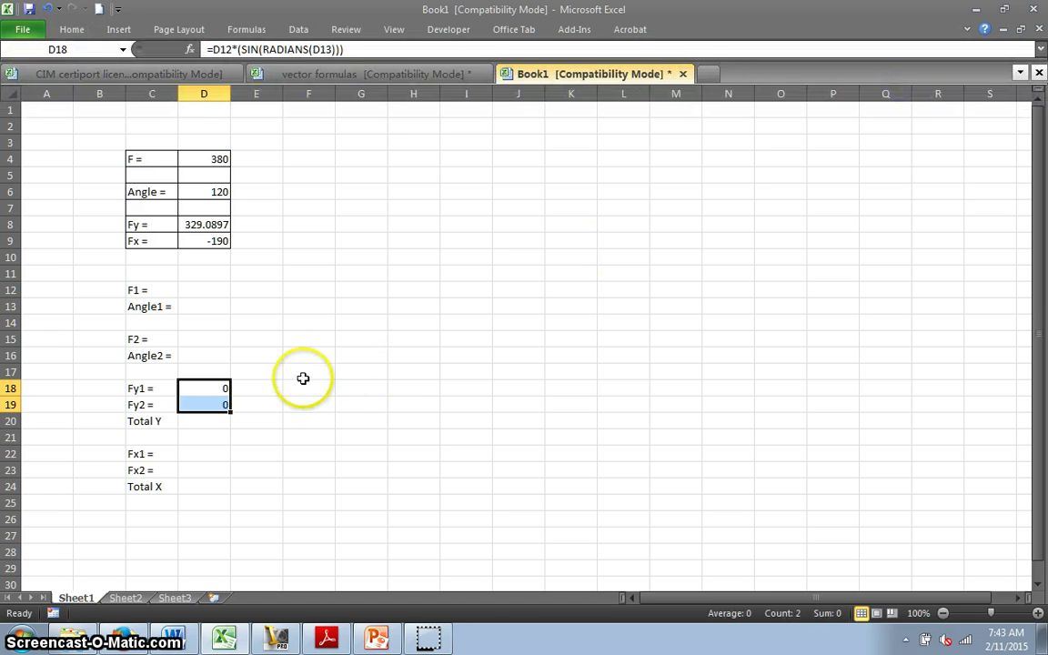
Step: Edit the Fy2 formula in D19 to reference the second force and angle: =D15*(SIN(RADIANS(D16)))
{"action": "left_click", "coordinate": [214, 404]}
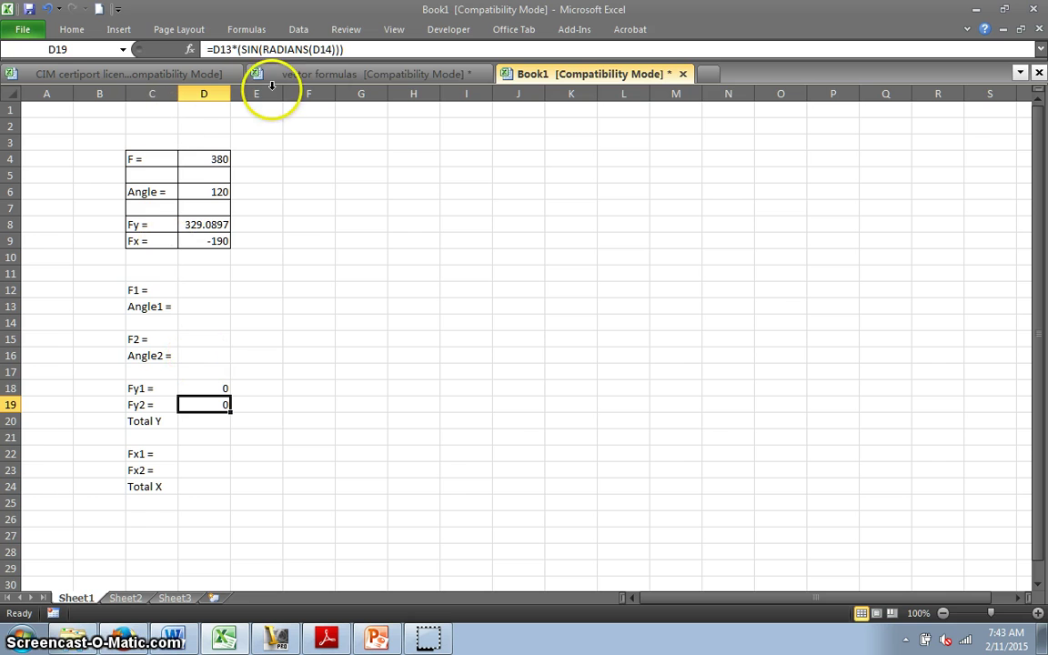
{"action": "left_click", "coordinate": [323, 49]}
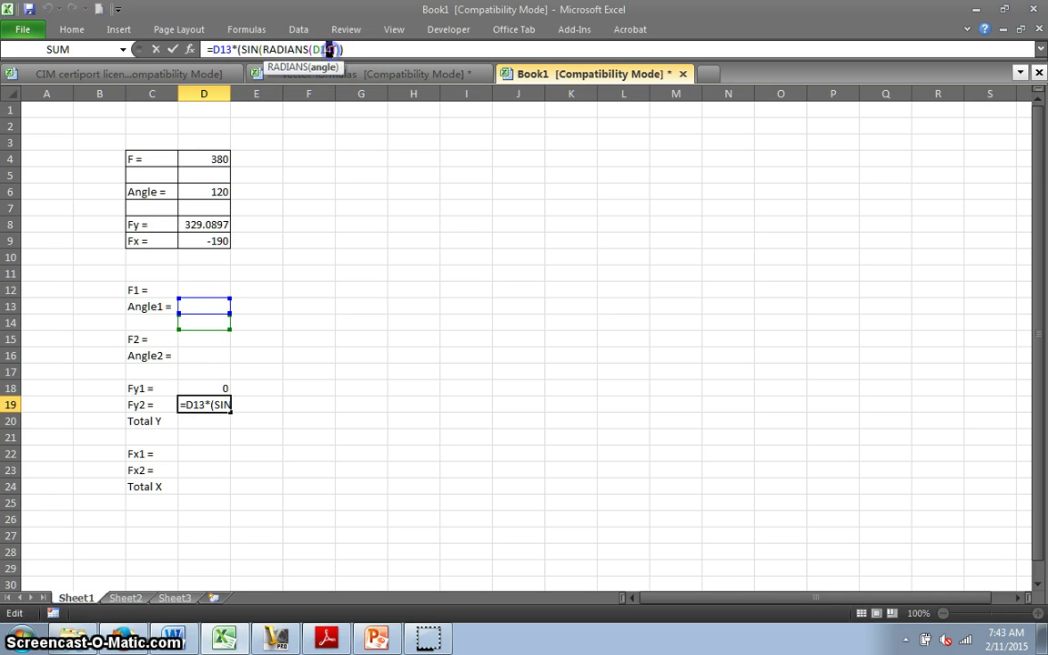
{"action": "type", "text": "6"}
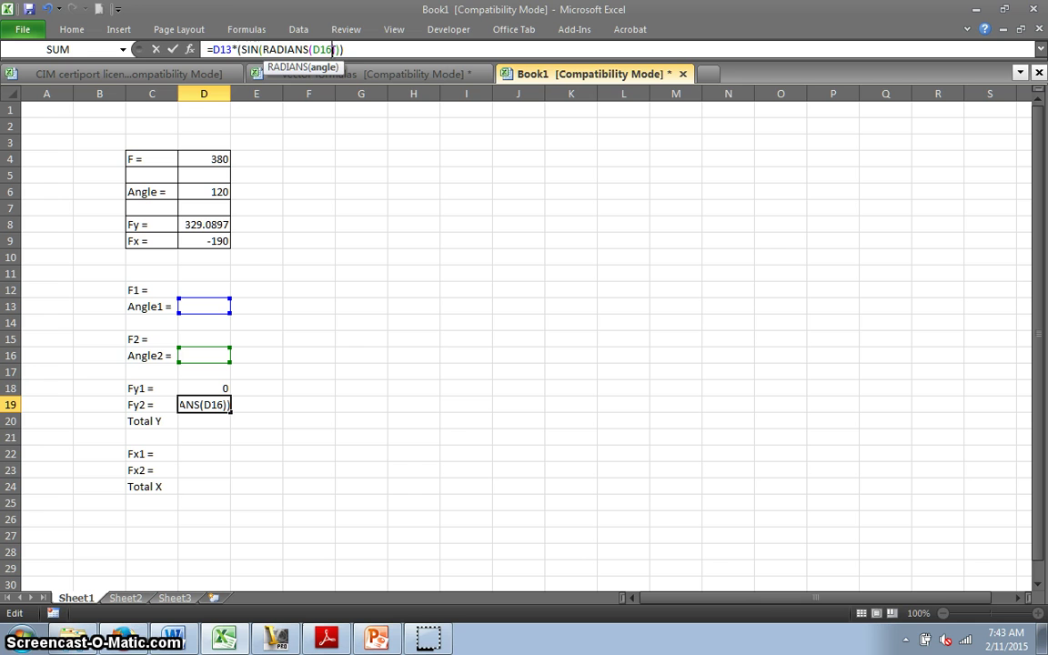
{"action": "left_click_drag", "start_coordinate": [233, 48], "coordinate": [227, 47]}
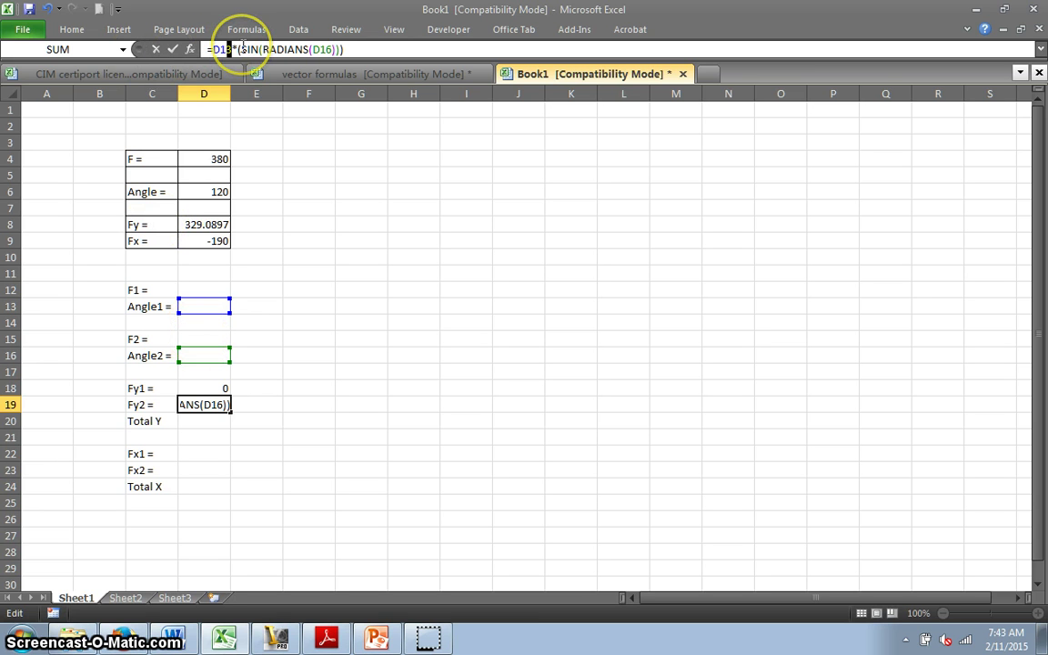
{"action": "type", "text": "5"}
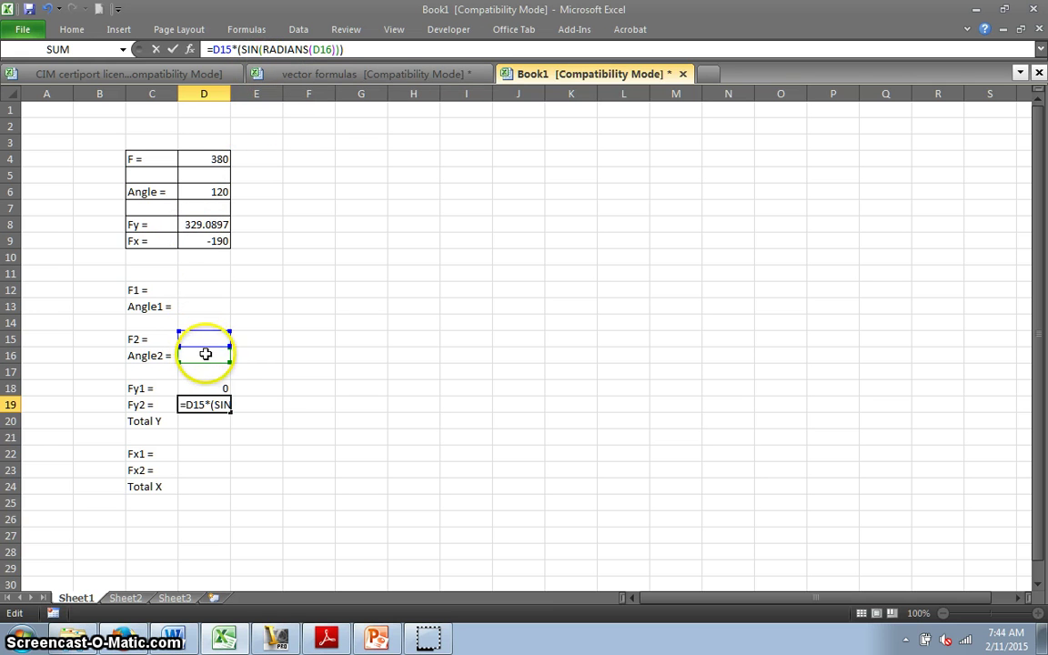
Step: Commit the Fy2 formula and enter the Fx1 formula =D12*(COS(RADIANS(D13))) in cell D22
{"action": "left_click", "coordinate": [312, 357]}
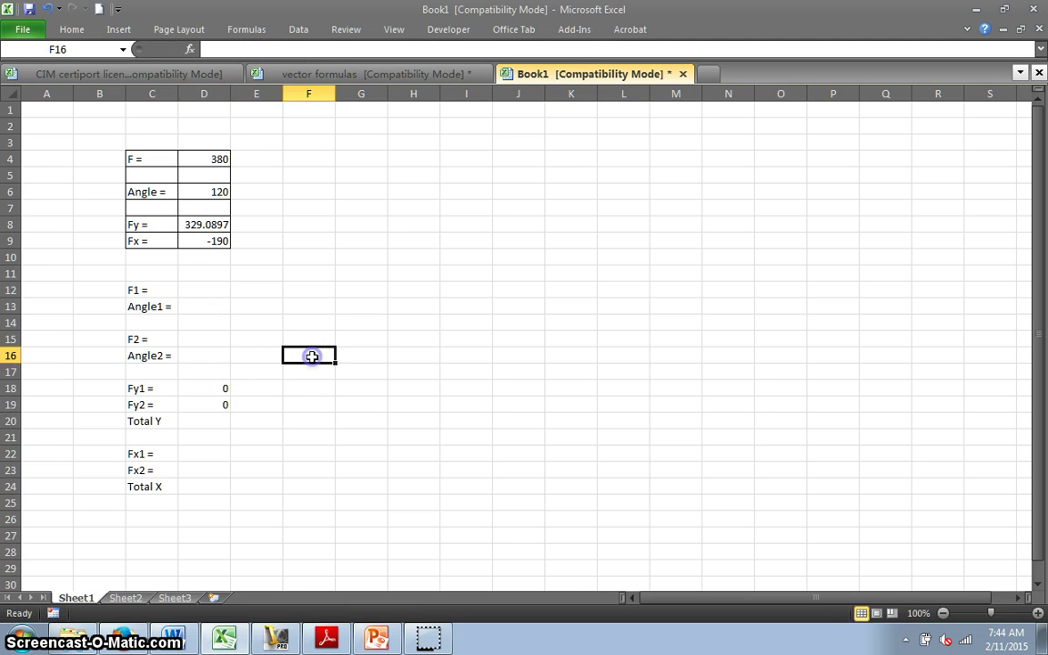
{"action": "left_click", "coordinate": [198, 454]}
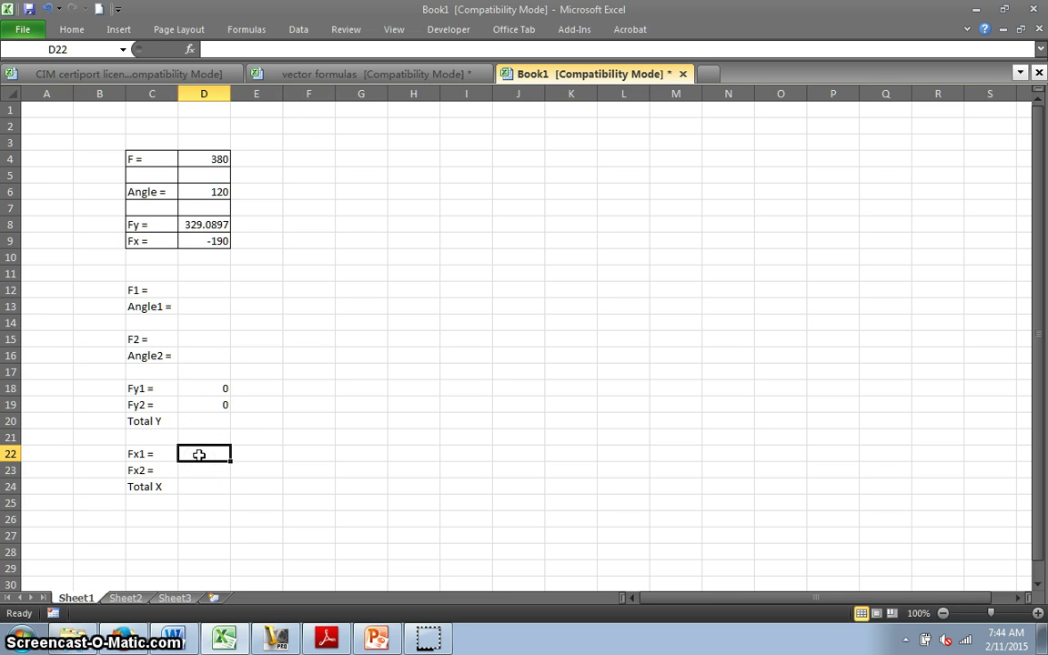
{"action": "type", "text": "="}
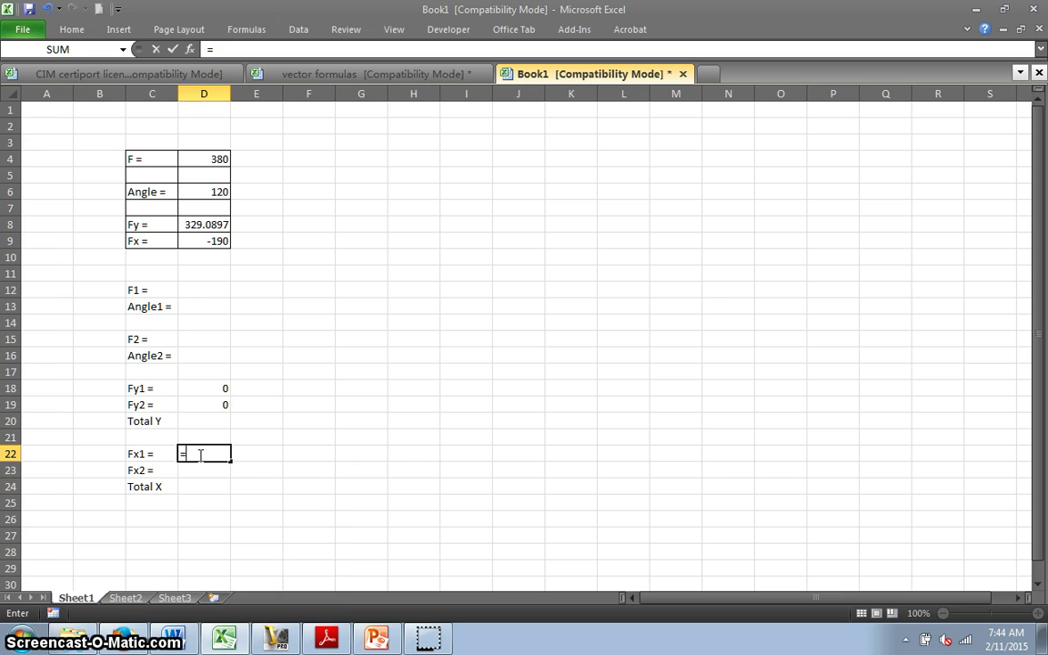
{"action": "type", "text": "F"}
{"action": "key", "text": "BackSpace"}
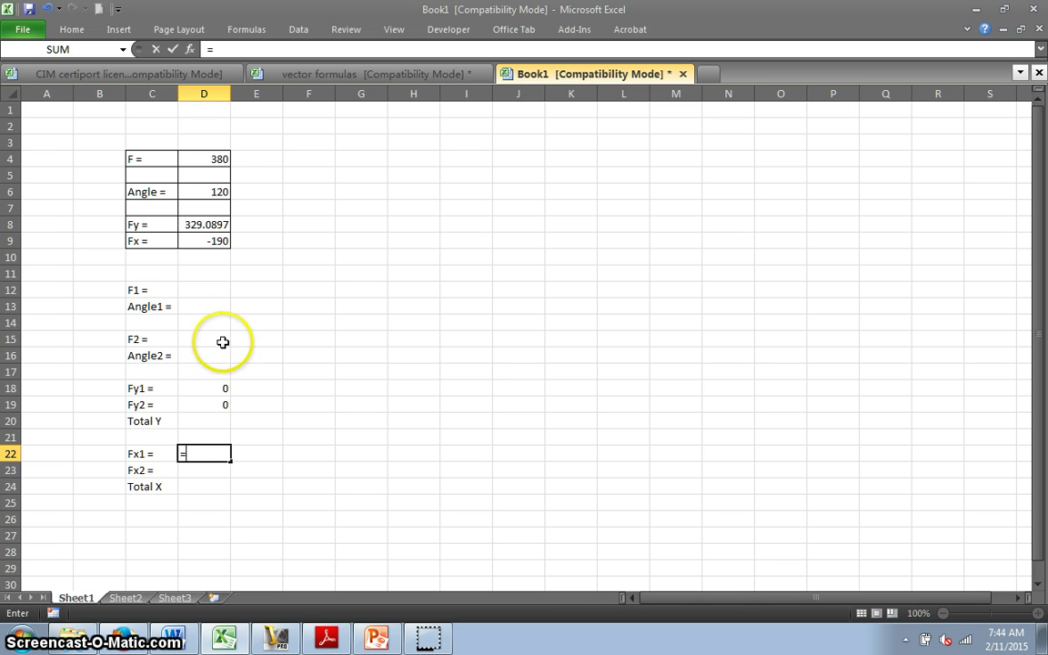
{"action": "left_click", "coordinate": [200, 291]}
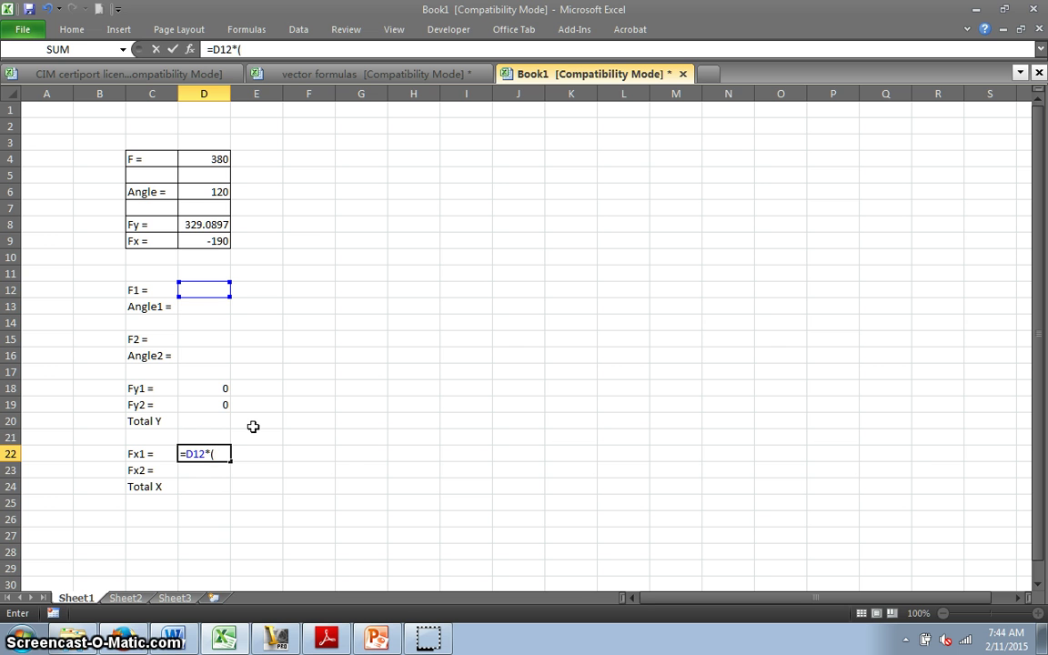
{"action": "type", "text": "s"}
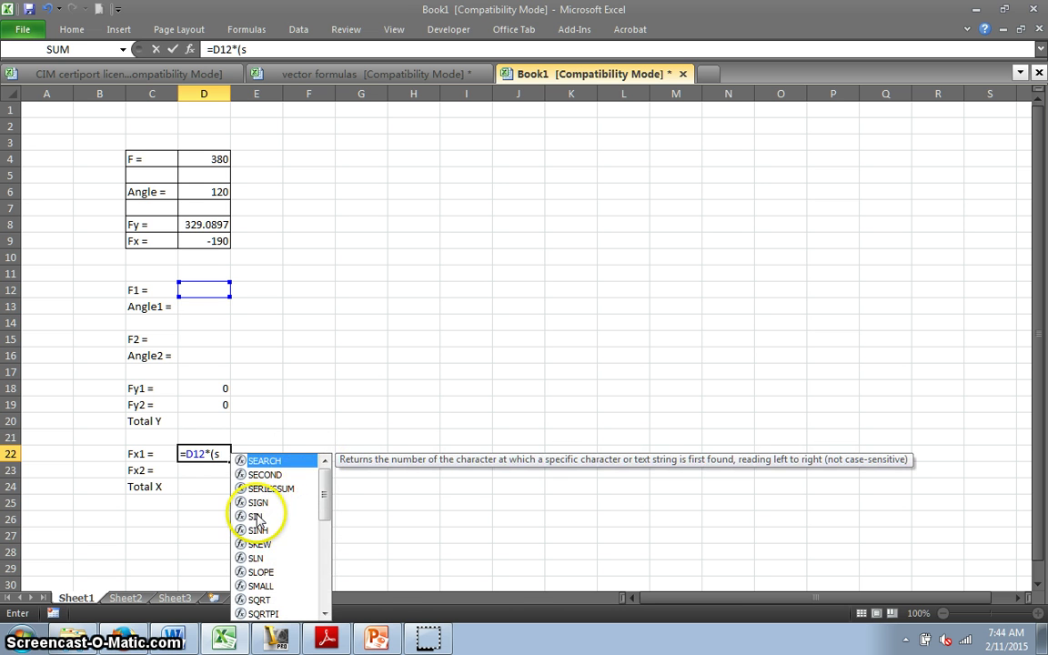
{"action": "key", "text": "BackSpace"}
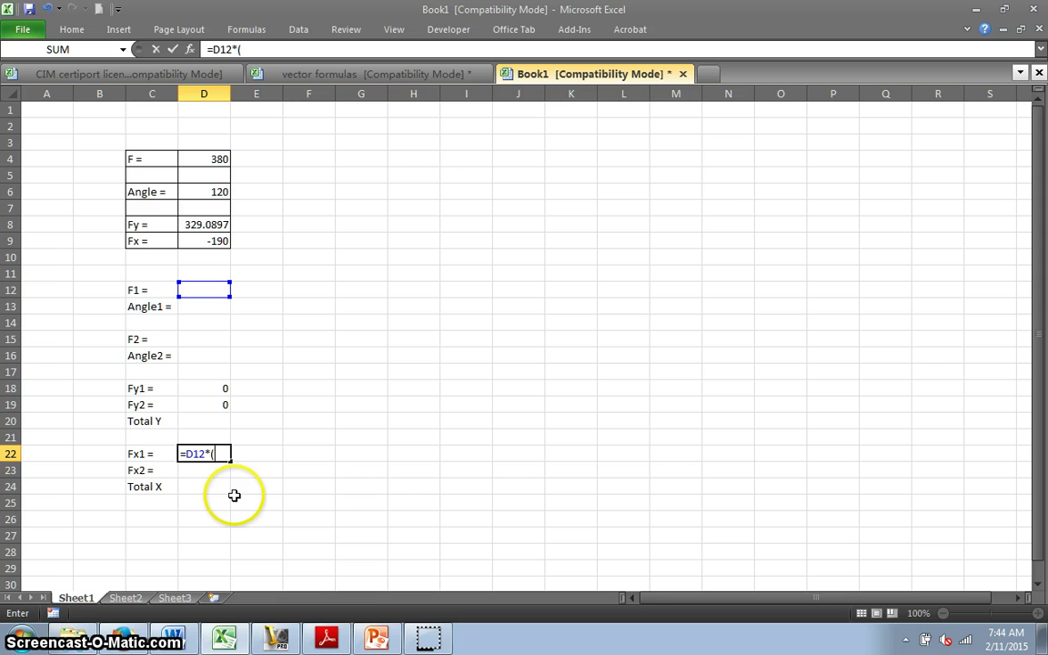
{"action": "type", "text": "c"}
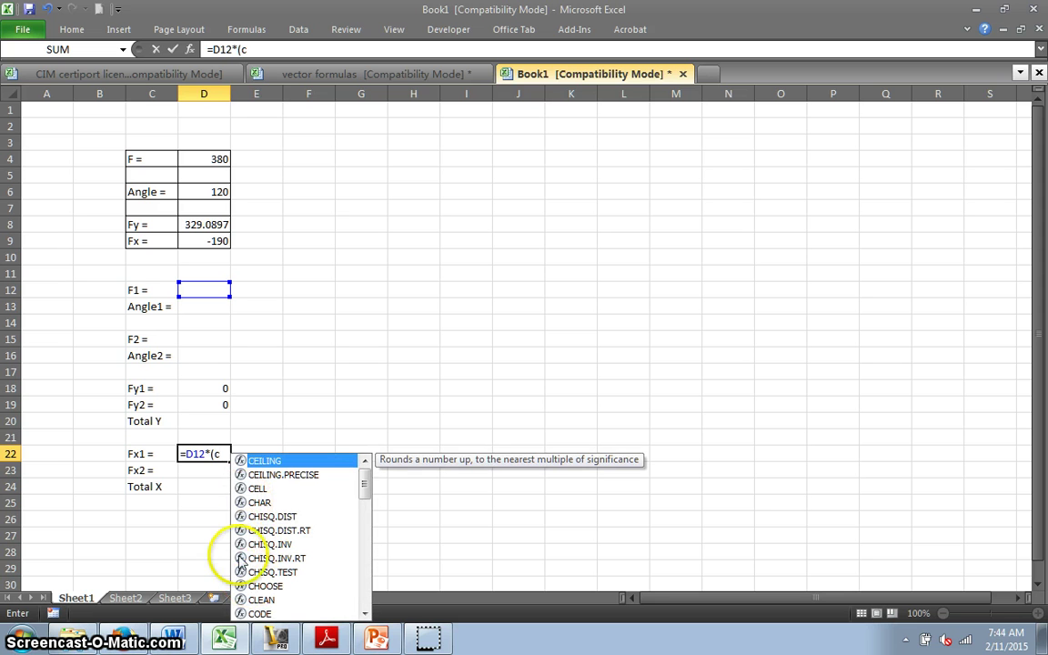
{"action": "type", "text": "o"}
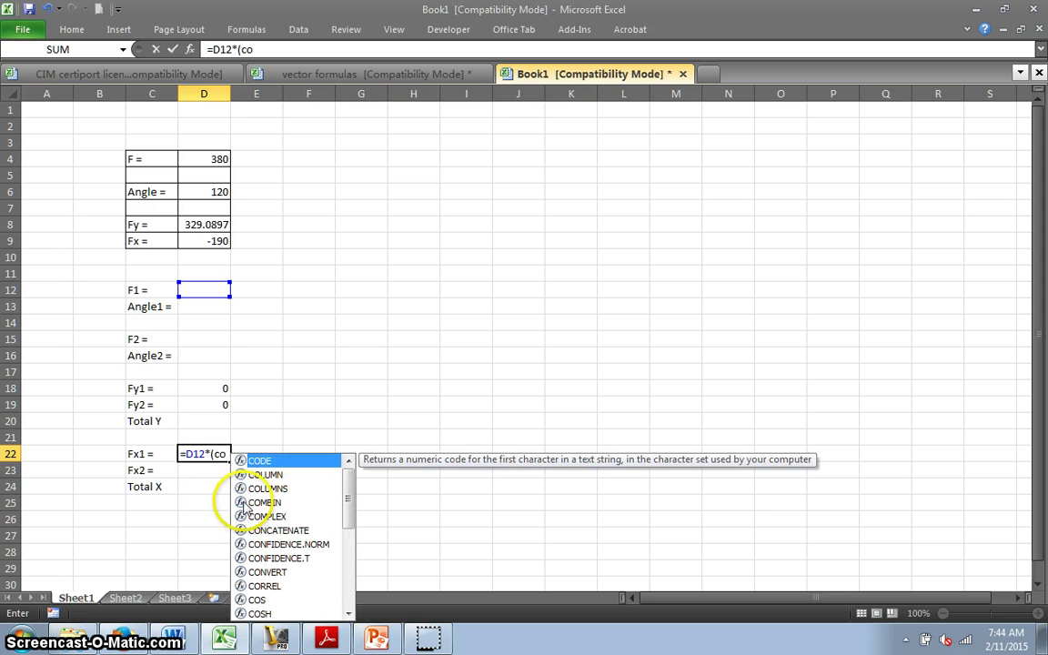
{"action": "type", "text": "s"}
{"action": "key", "text": "Tab"}
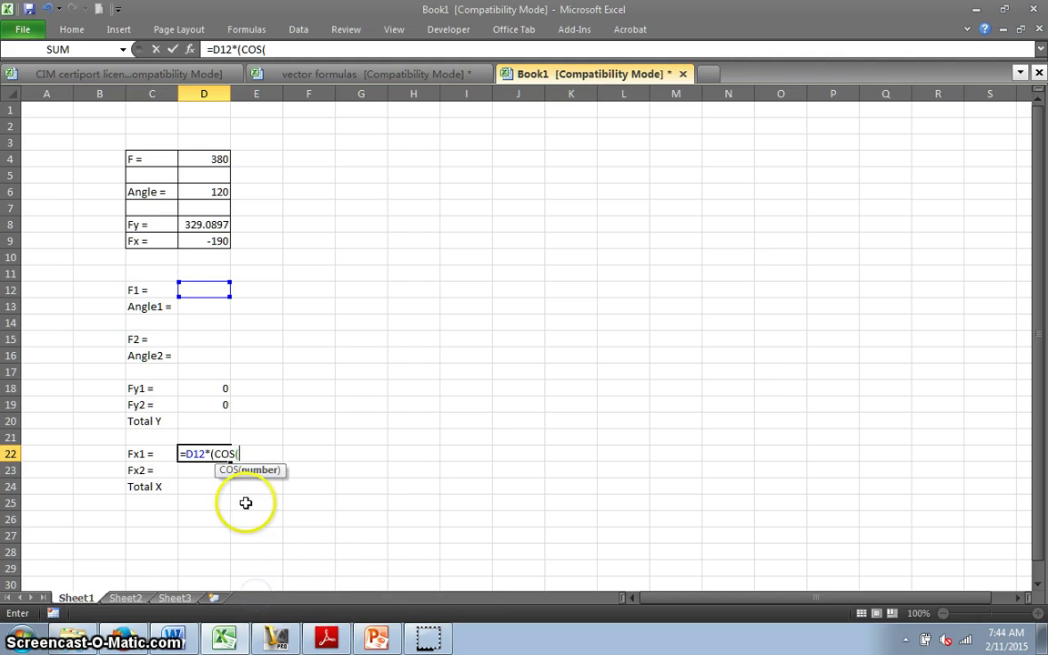
{"action": "type", "text": "rad"}
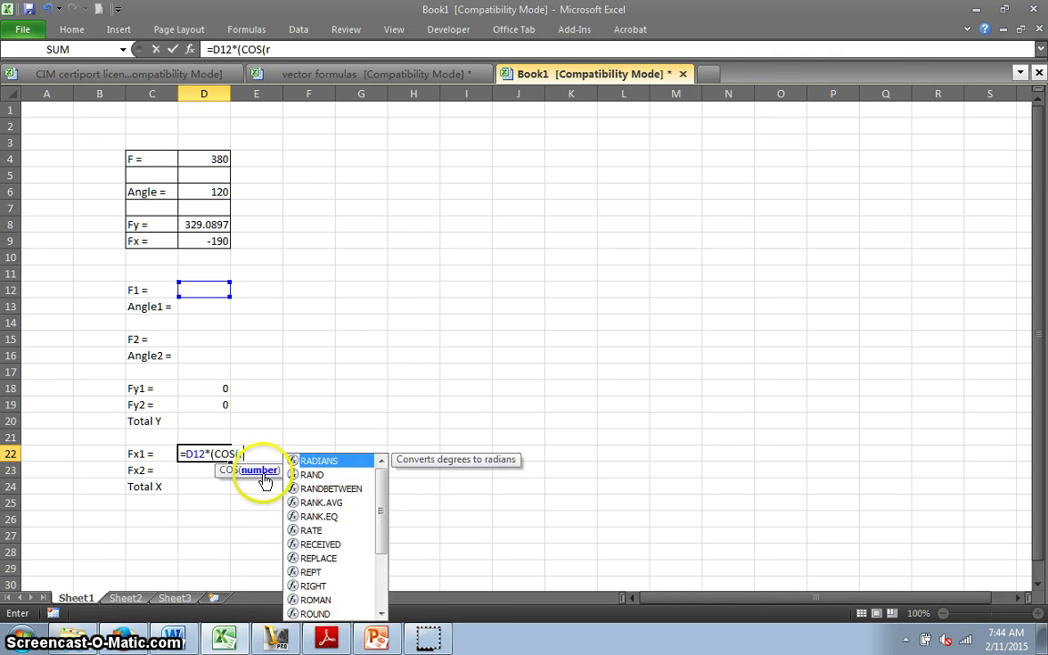
{"action": "double_click", "coordinate": [264, 482]}
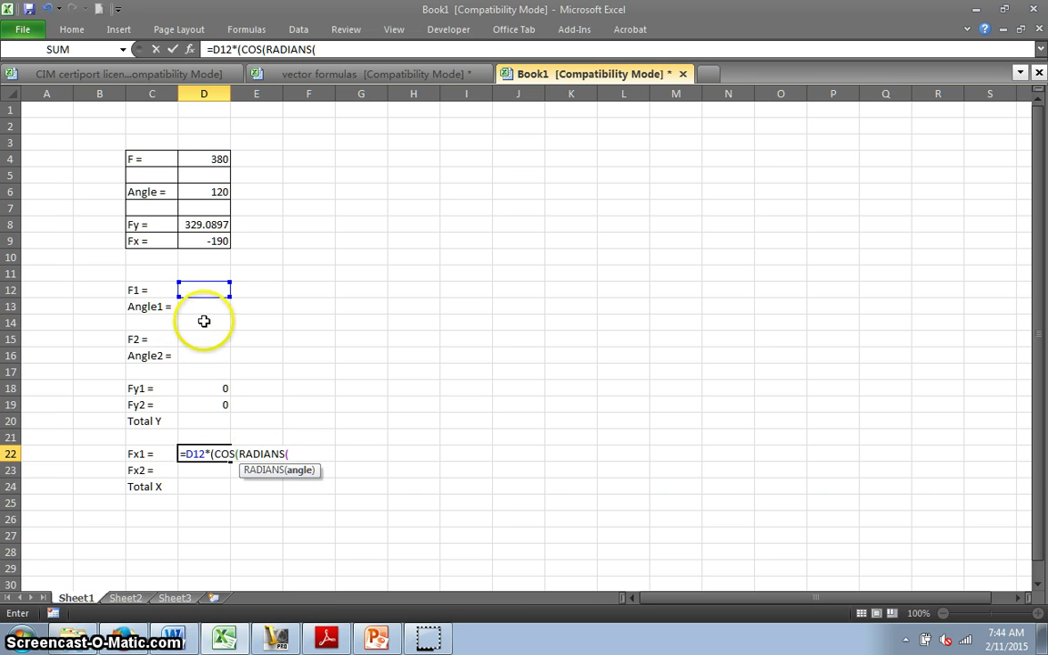
{"action": "left_click", "coordinate": [203, 309]}
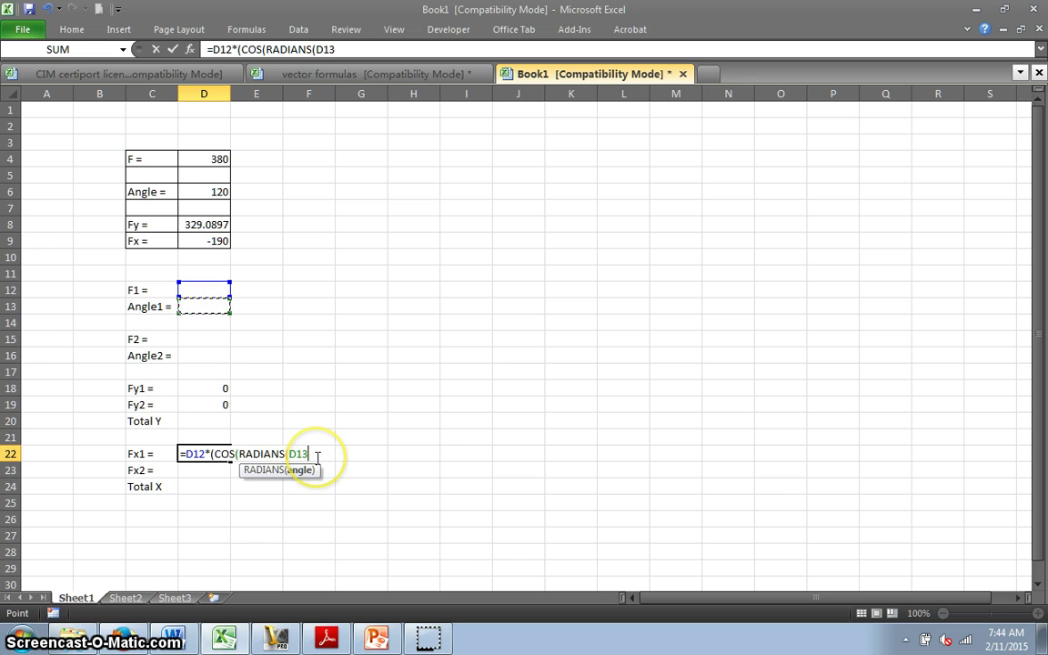
{"action": "type", "text": ")"}
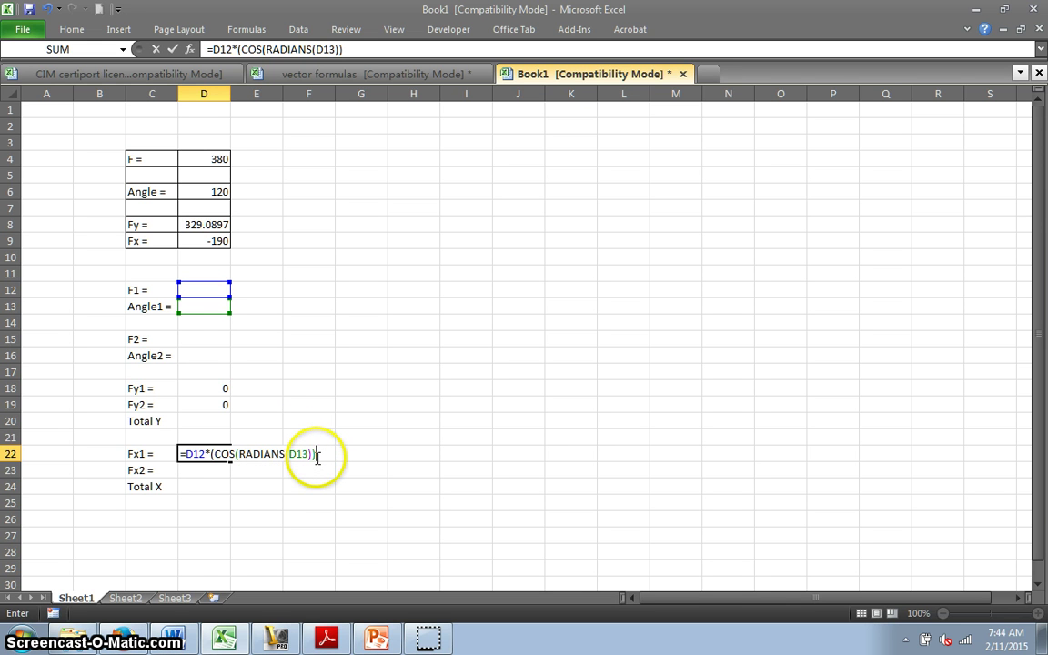
Step: Enter the Fx2 formula =D15*(COS(RADIANS(D16))) in cell D23
{"action": "left_click", "coordinate": [204, 473]}
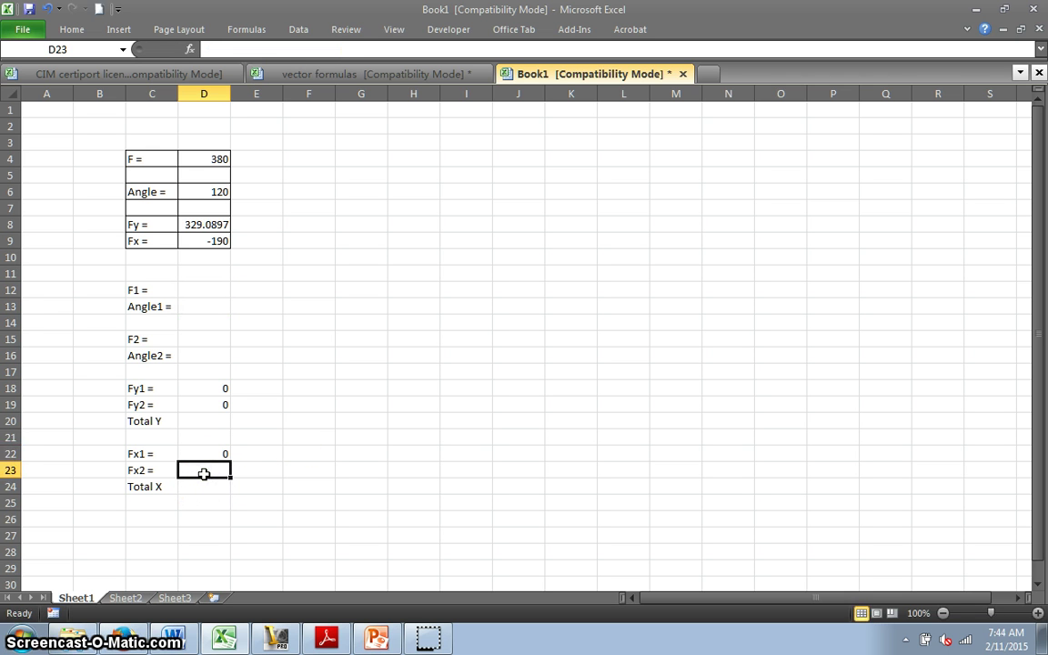
{"action": "type", "text": "="}
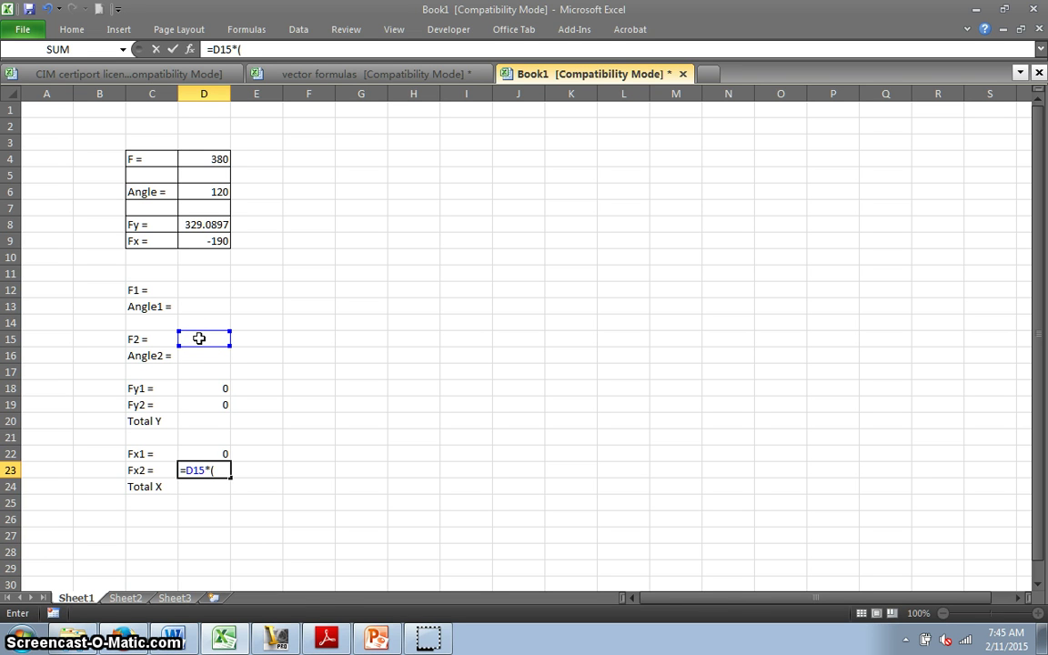
{"action": "type", "text": "s"}
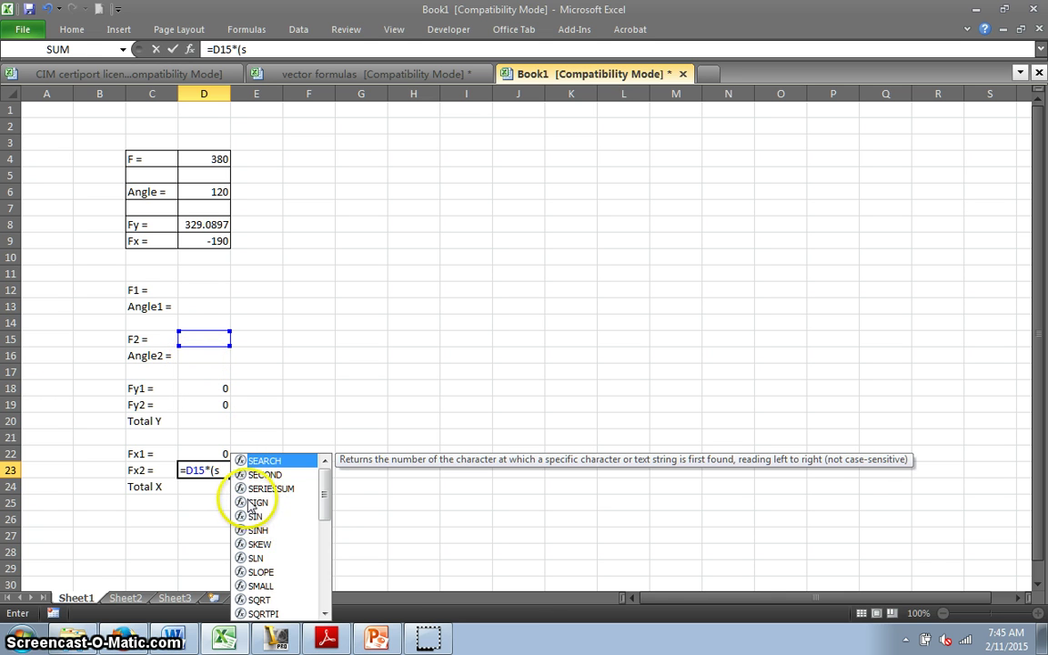
{"action": "key", "text": "BackSpace"}
{"action": "type", "text": "co"}
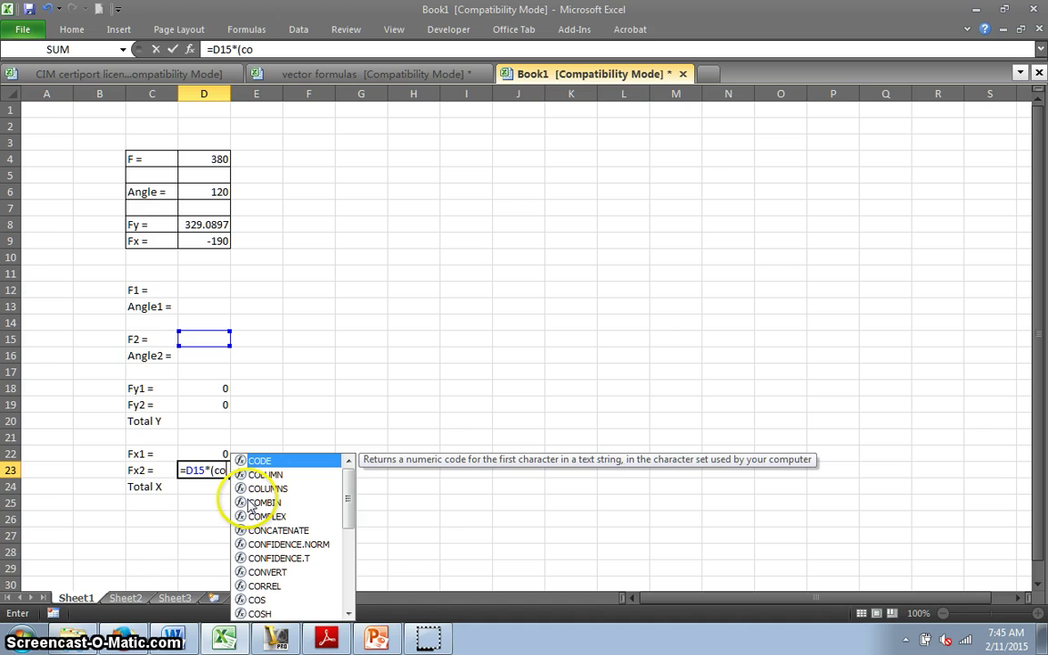
{"action": "double_click", "coordinate": [258, 600]}
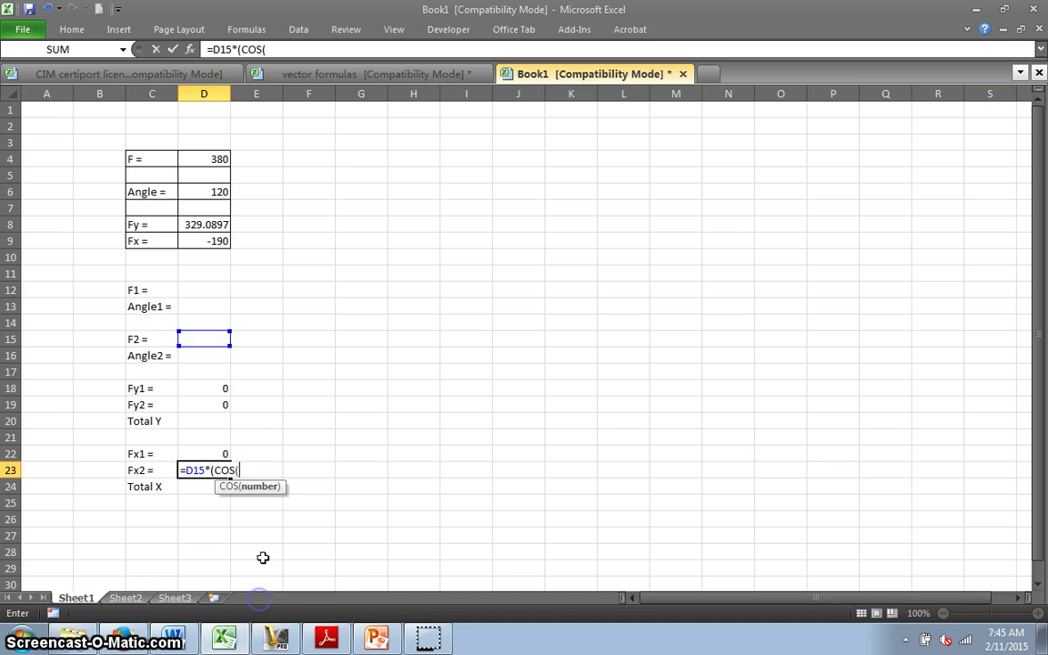
{"action": "type", "text": "ra"}
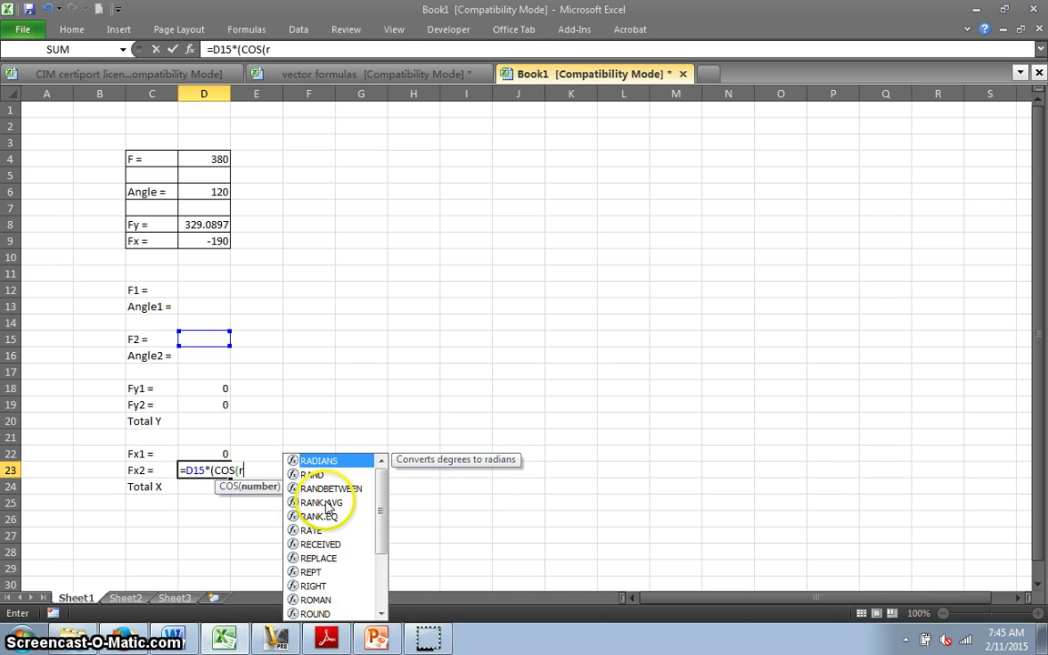
{"action": "double_click", "coordinate": [272, 501]}
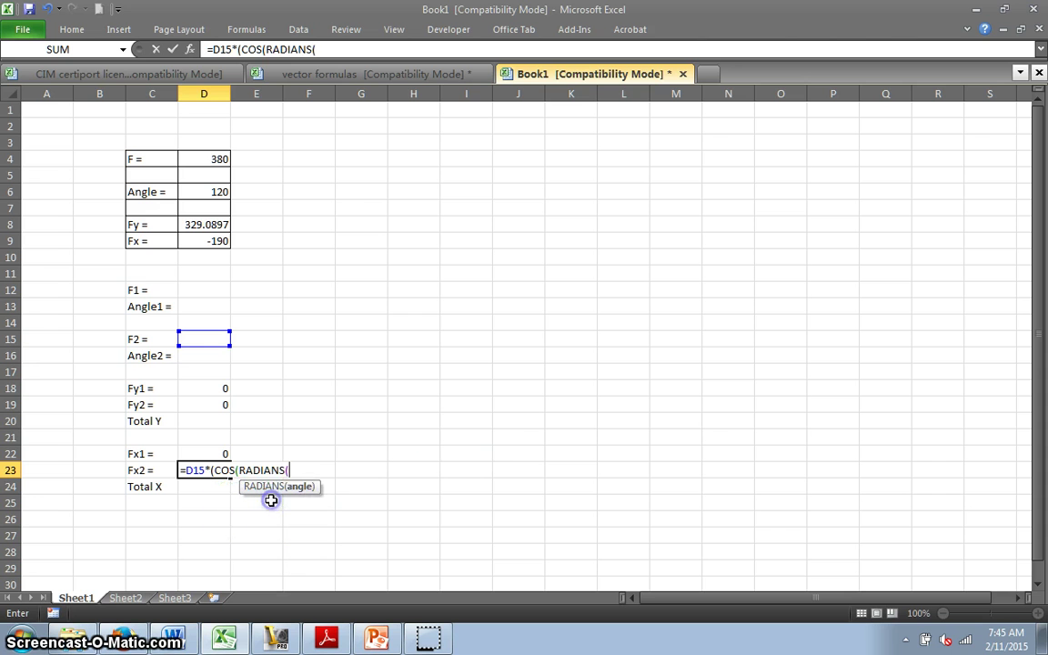
{"action": "left_click", "coordinate": [202, 355]}
{"action": "type", "text": ")))"}
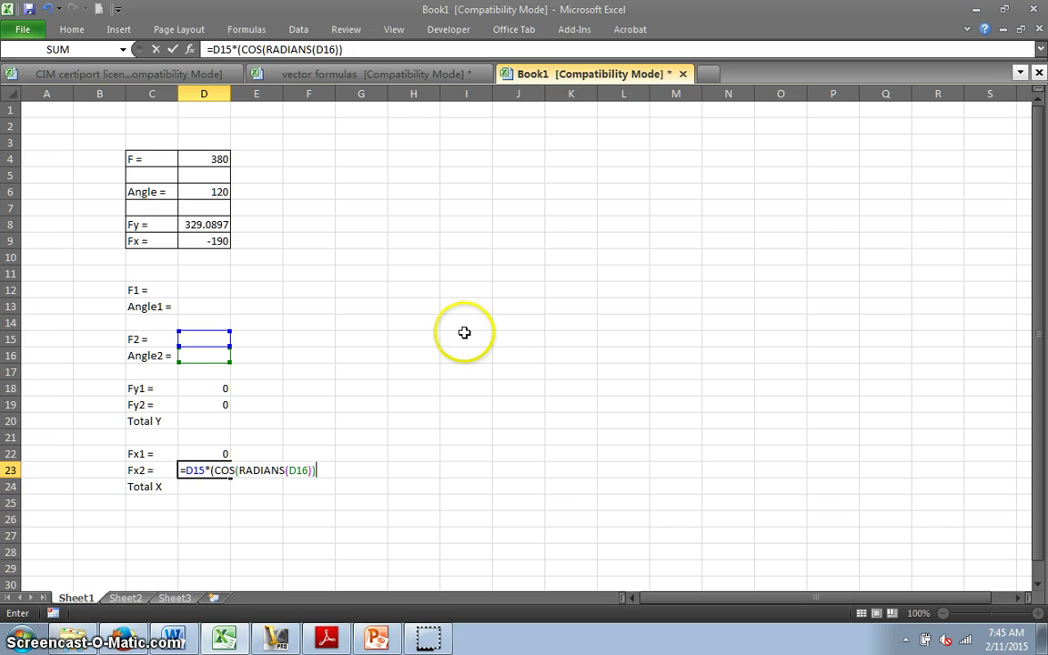
{"action": "key", "text": "Return"}
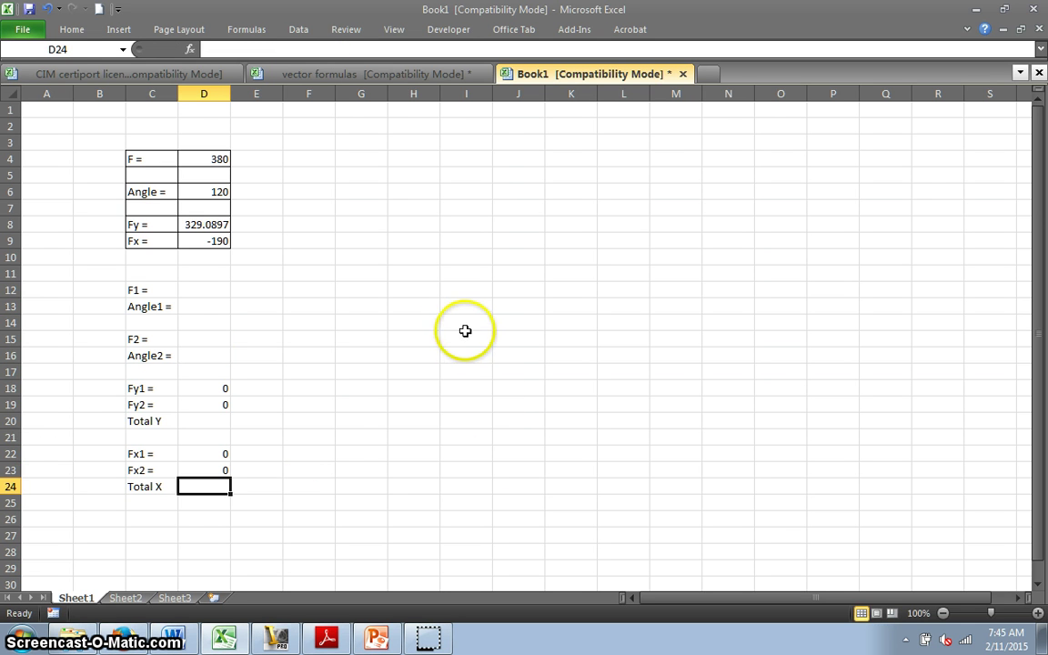
Step: Enter the first force's test values: 240 for F1 in D12 and 35 for Angle1 in D13
{"action": "left_click", "coordinate": [206, 293]}
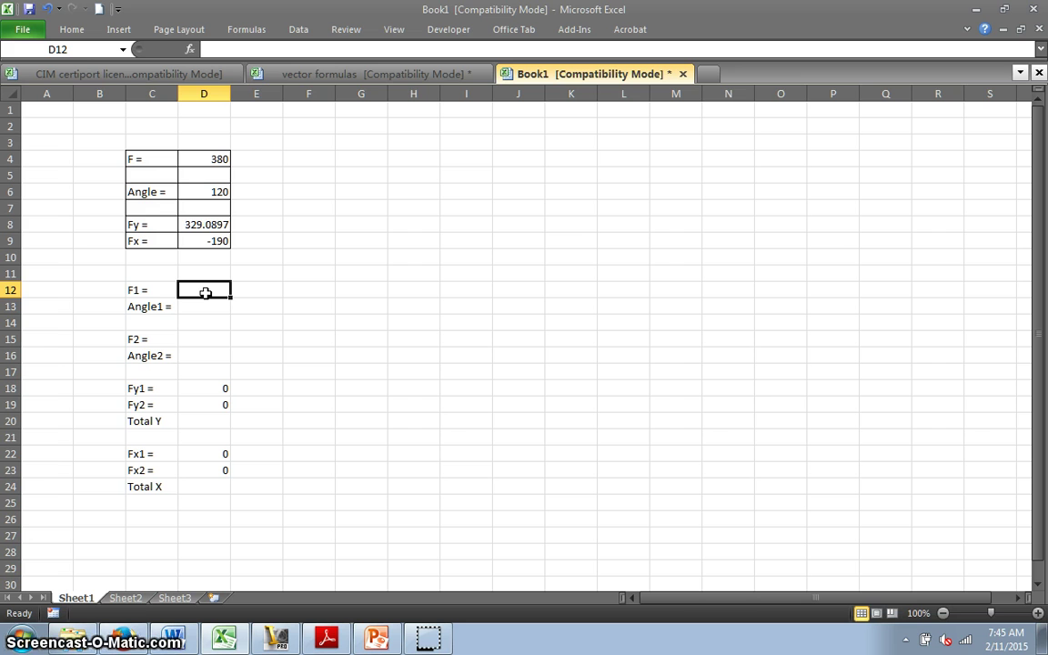
{"action": "type", "text": "240"}
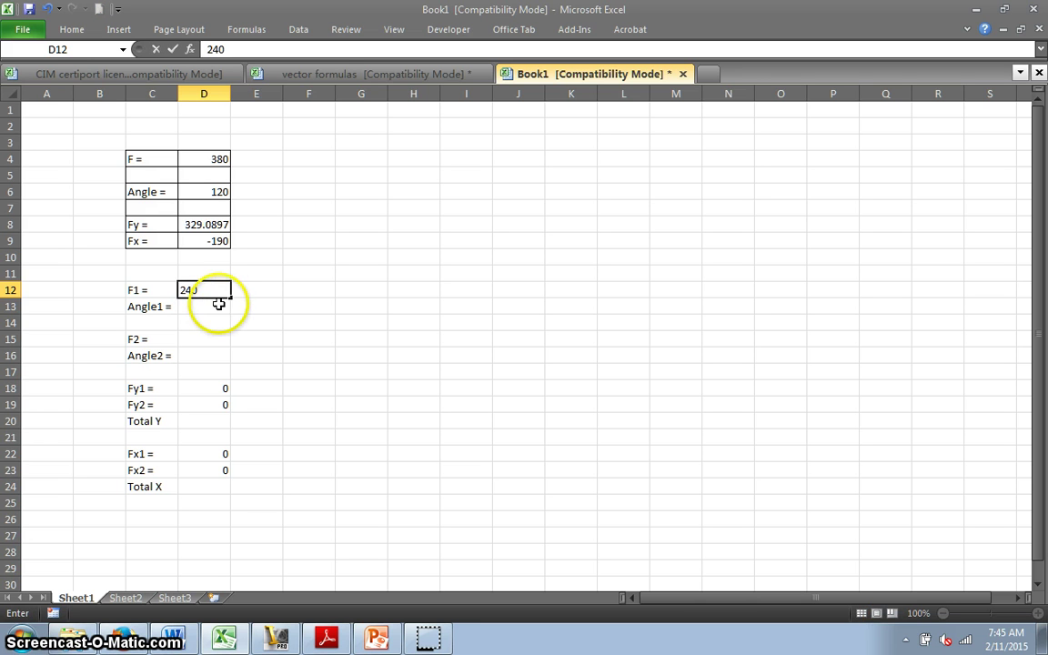
{"action": "left_click", "coordinate": [211, 304]}
{"action": "type", "text": "35"}
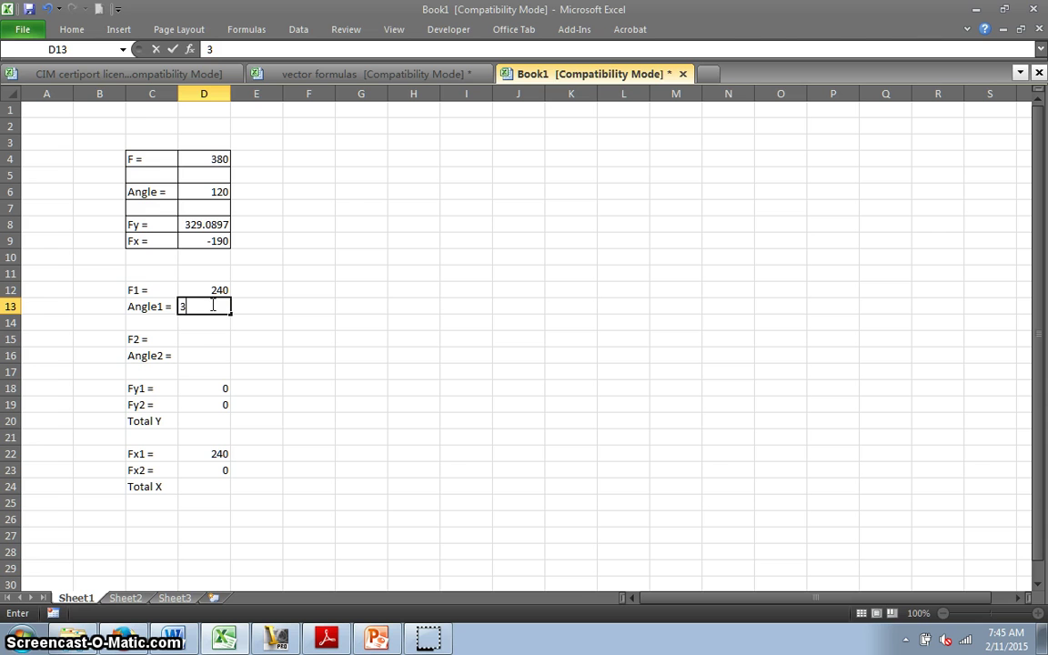
Step: Enter the second force's test values: 480 for F2 in D15 and 160 for Angle2 in D16
{"action": "left_click", "coordinate": [200, 339]}
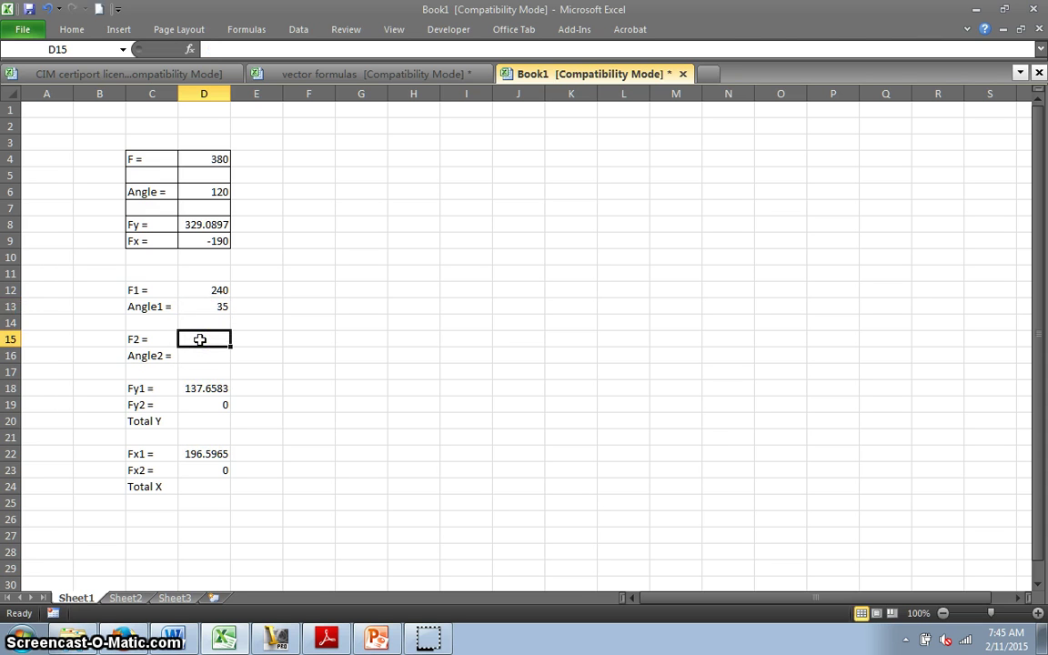
{"action": "type", "text": "480"}
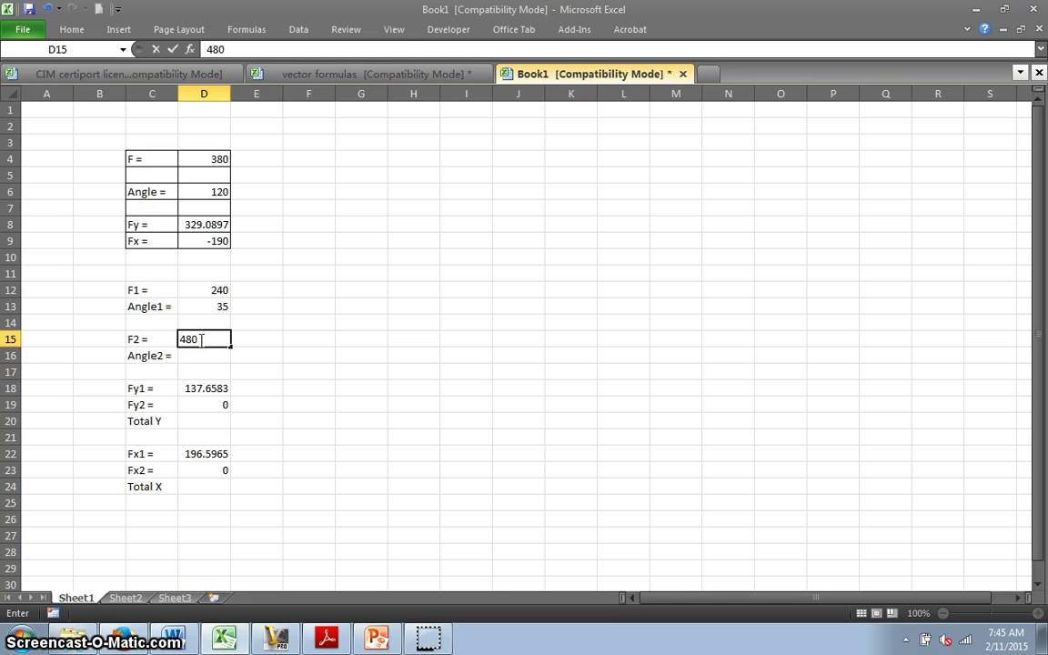
{"action": "key", "text": "Return"}
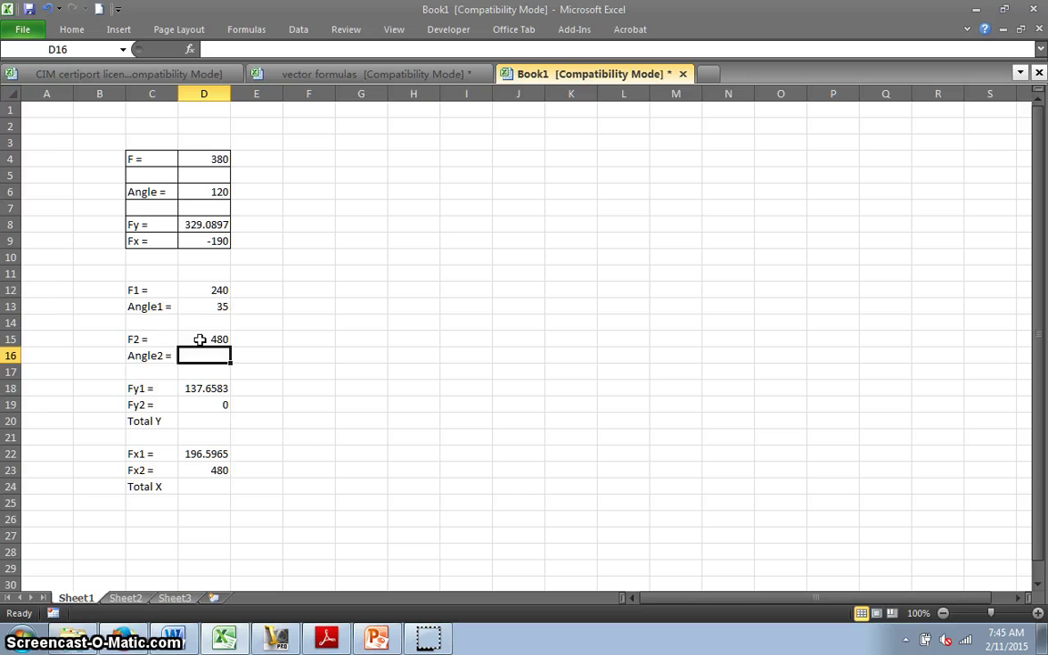
{"action": "type", "text": "160"}
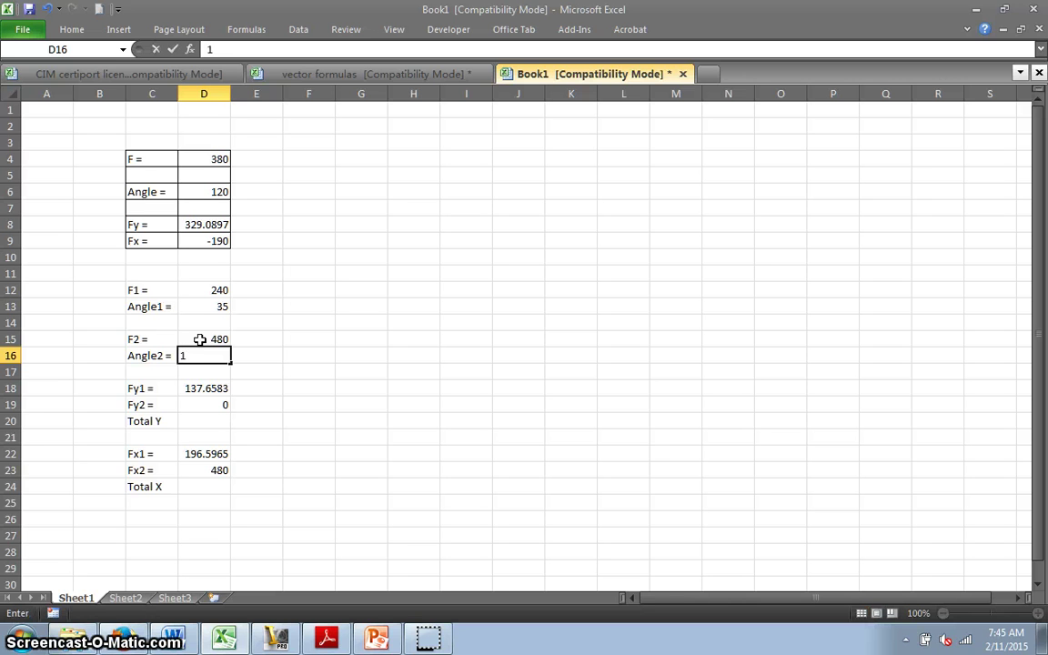
{"action": "left_click", "coordinate": [323, 360]}
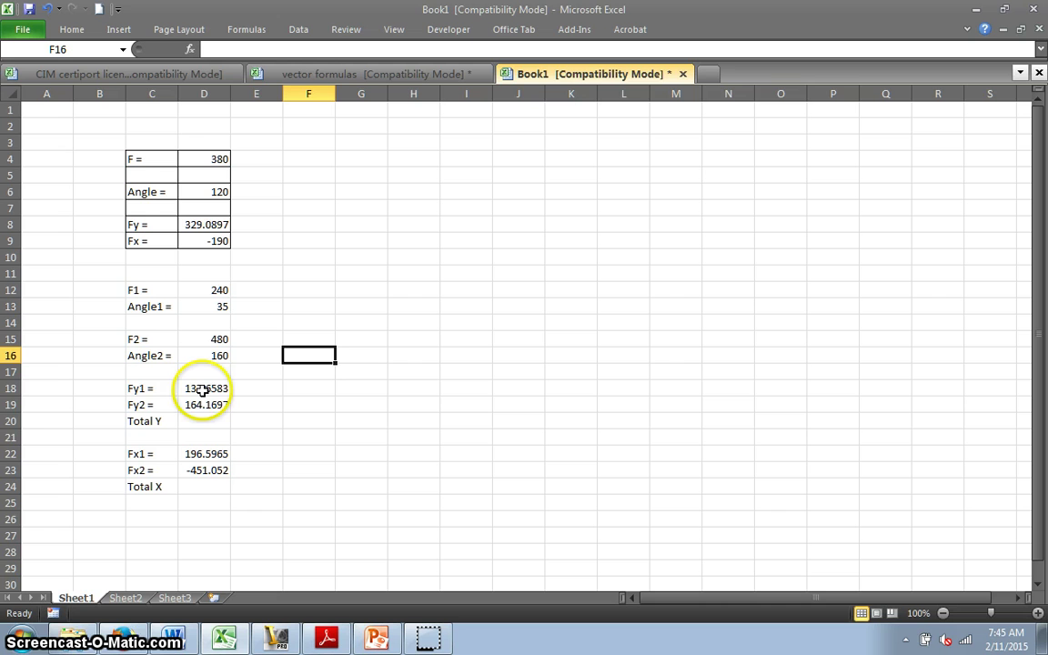
Step: Enter the Total Y formula =SUM(D18:D19) in cell D20 to add Fy1 and Fy2
{"action": "left_click", "coordinate": [208, 419]}
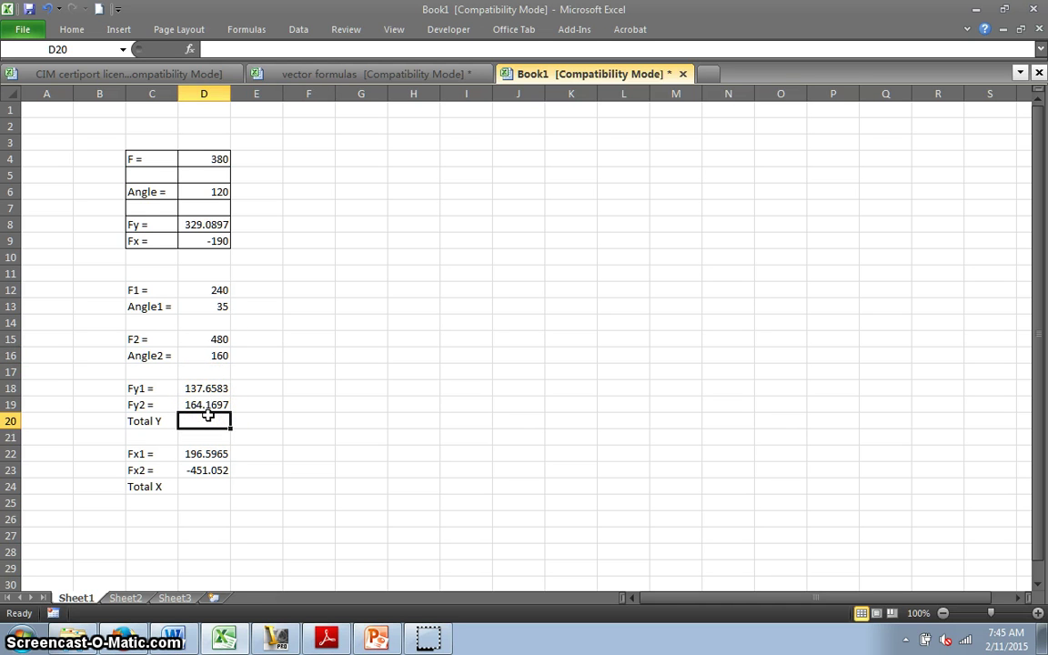
{"action": "type", "text": "="}
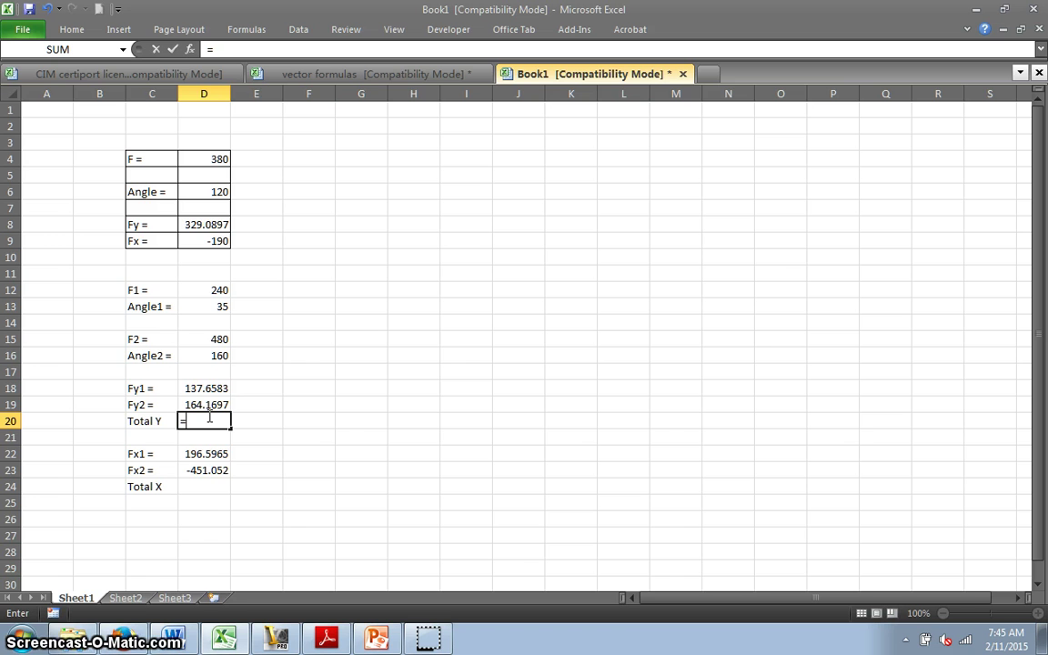
{"action": "type", "text": "s"}
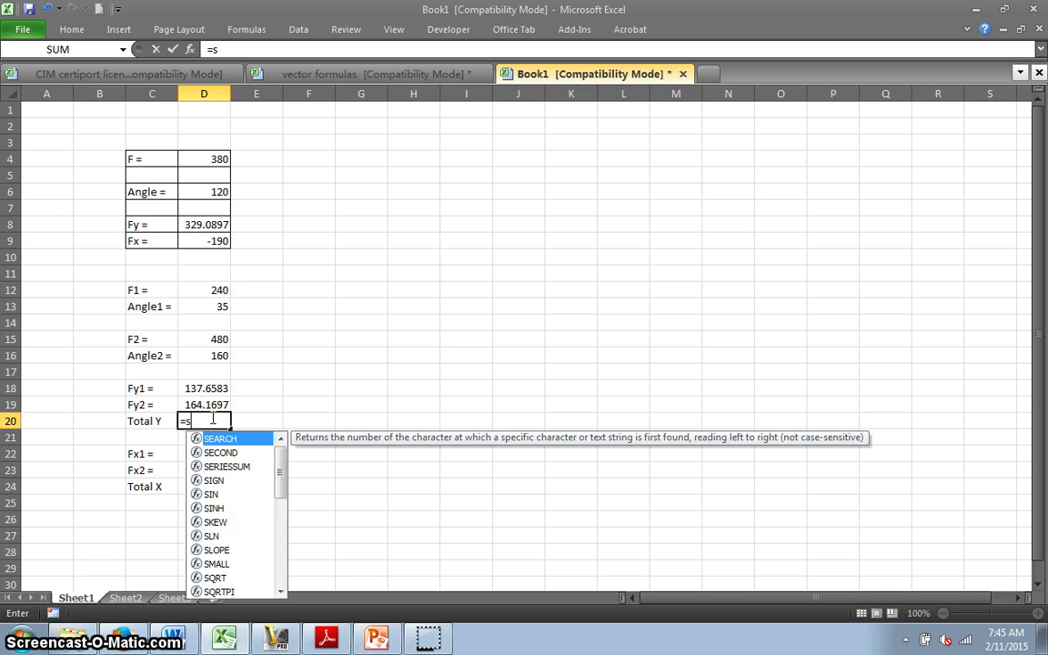
{"action": "type", "text": "u"}
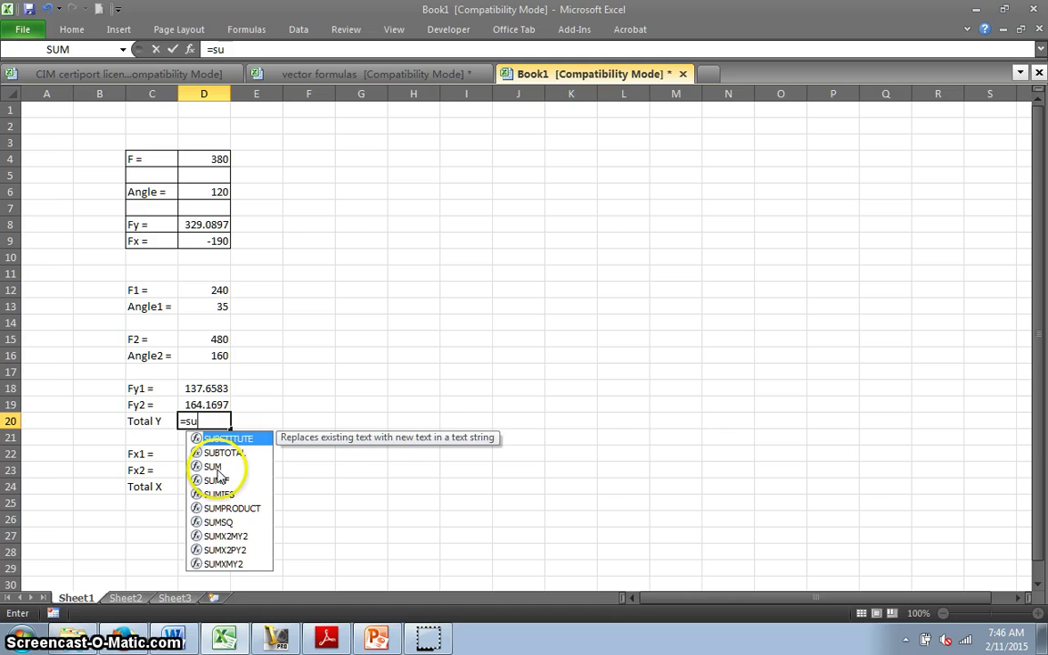
{"action": "double_click", "coordinate": [211, 465]}
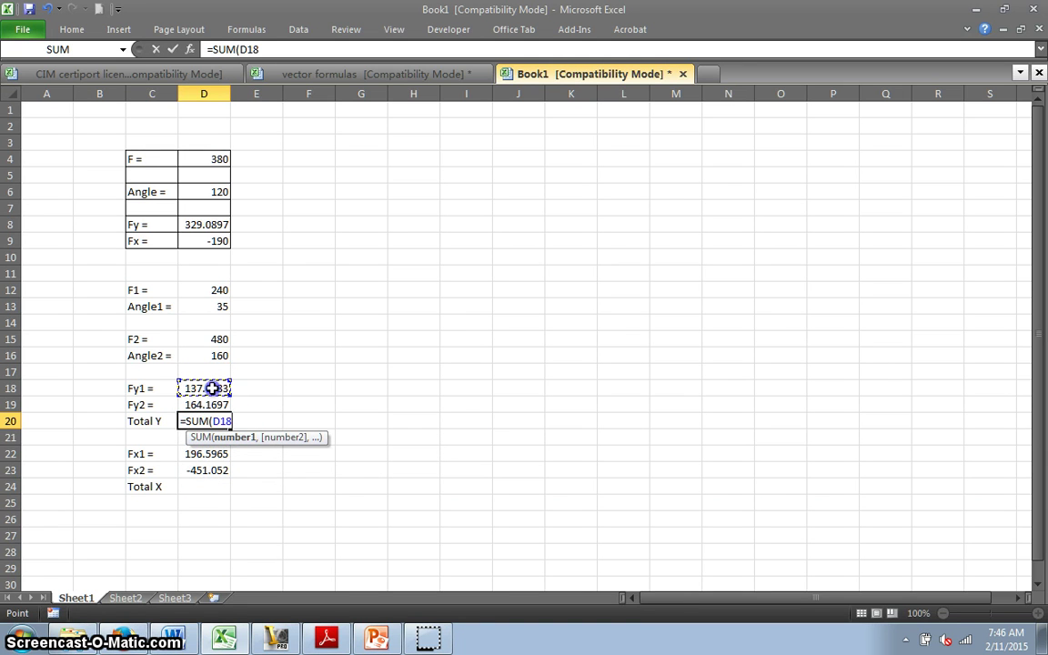
{"action": "left_click_drag", "start_coordinate": [213, 402], "coordinate": [215, 403]}
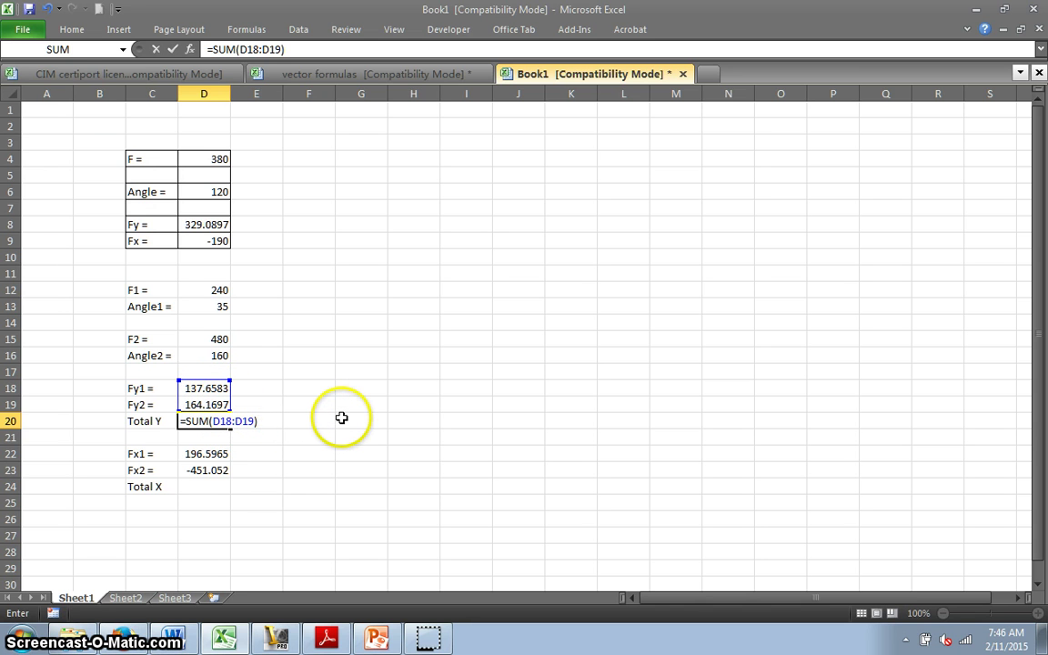
{"action": "key", "text": "Return"}
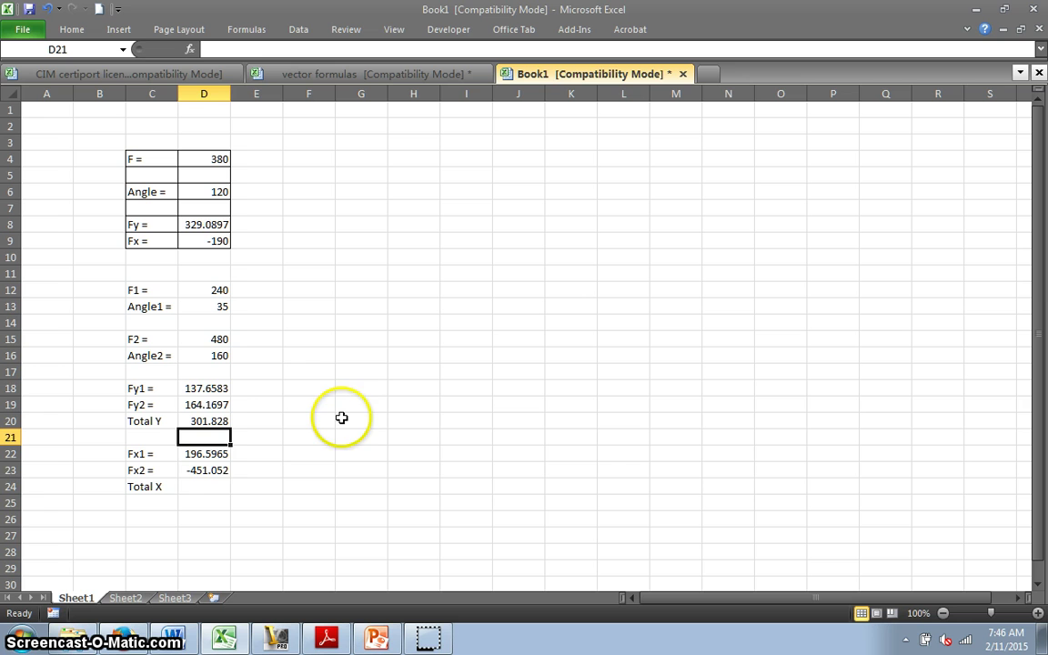
Step: Enter the Total X formula =SUM(D22:D23) in cell D24 to add Fx1 and Fx2
{"action": "left_click", "coordinate": [207, 489]}
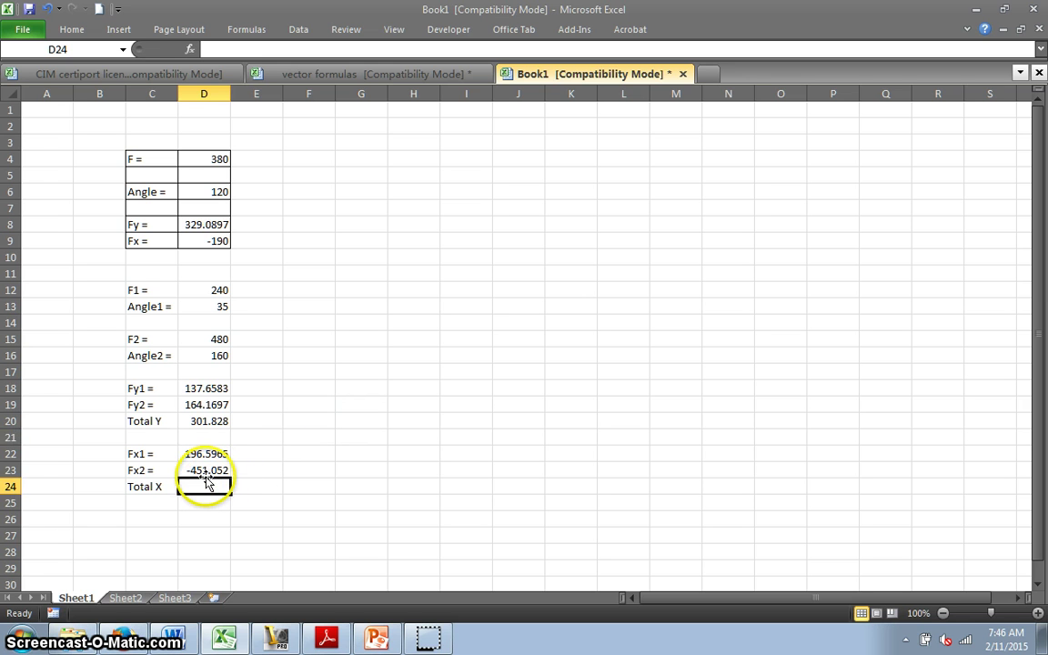
{"action": "type", "text": "=su"}
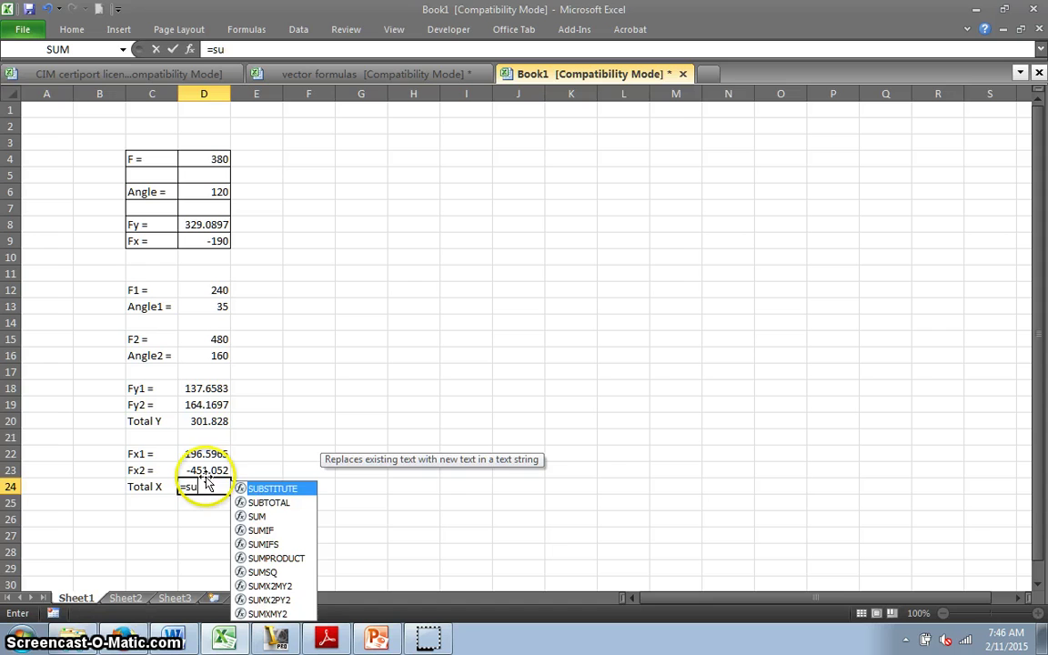
{"action": "double_click", "coordinate": [254, 517]}
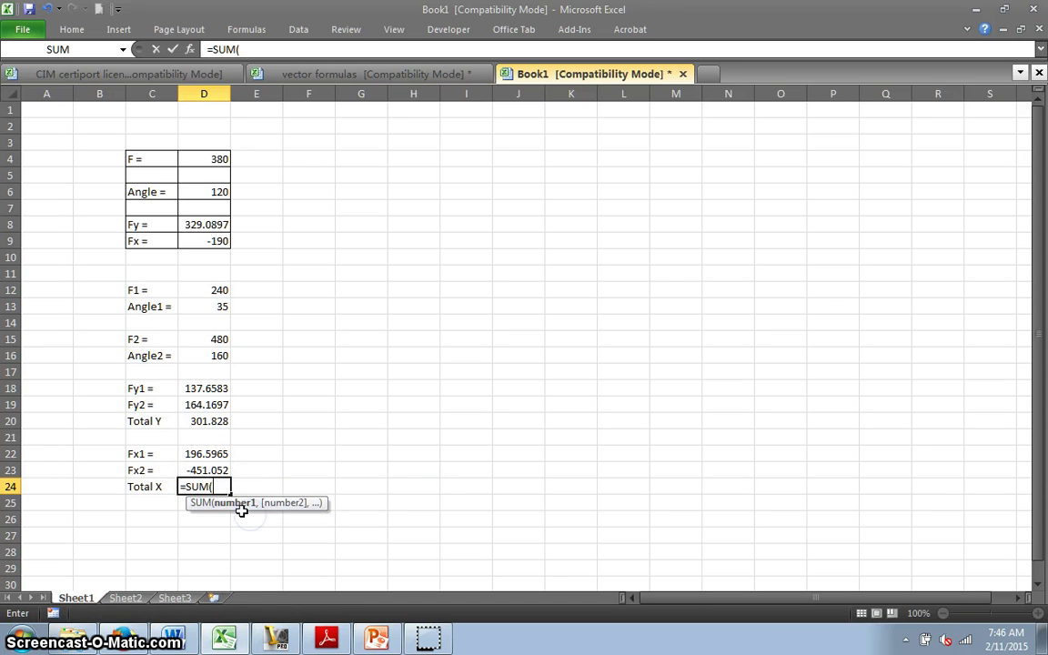
{"action": "left_click", "coordinate": [212, 455]}
{"action": "left_click_drag", "start_coordinate": [210, 464], "coordinate": [211, 471]}
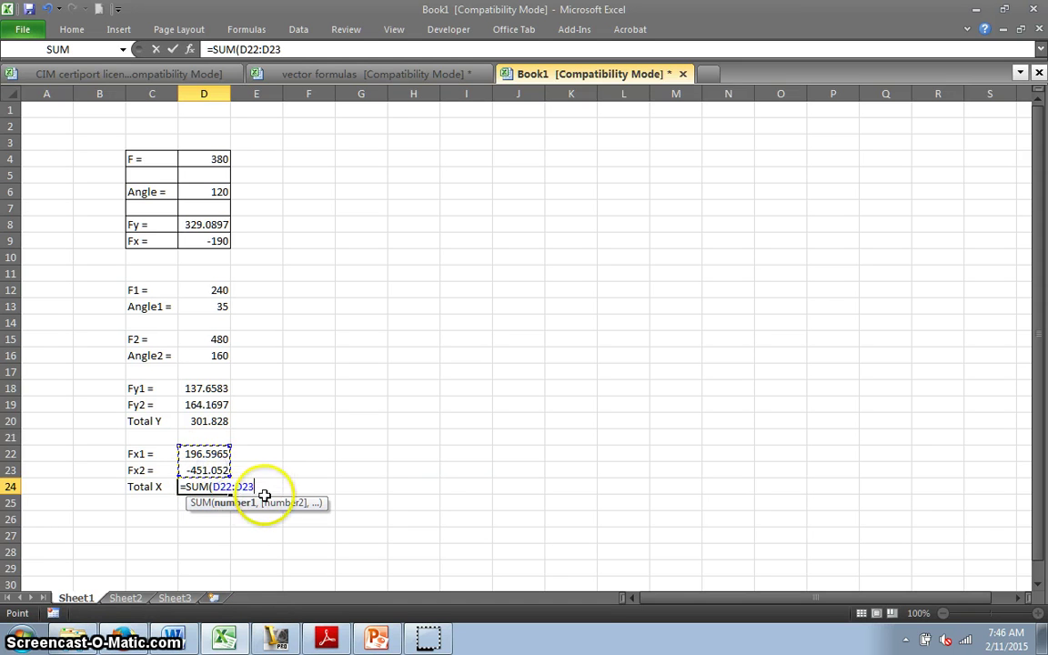
{"action": "type", "text": ")"}
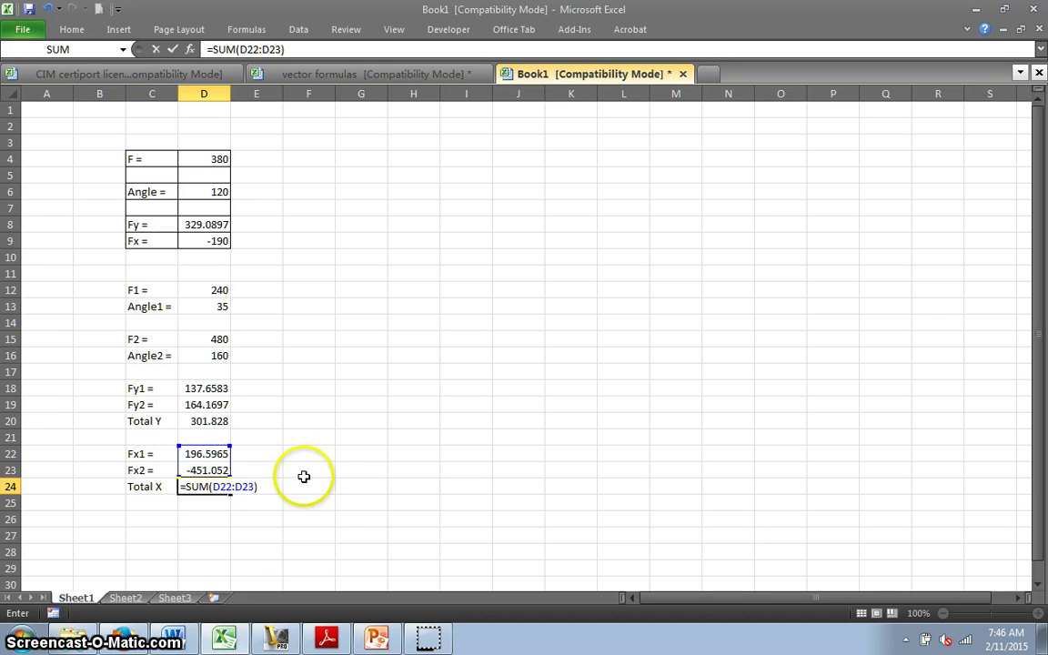
{"action": "key", "text": "Return"}
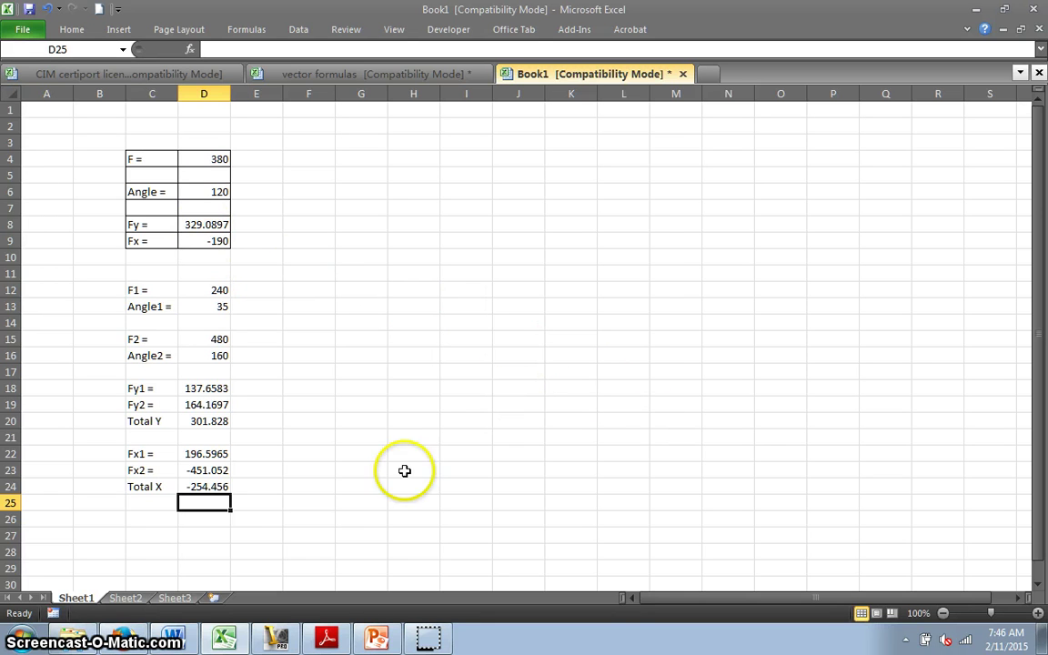
Step: Enter the label Resultant in cell C26, below the Total X row
{"action": "left_click", "coordinate": [144, 517]}
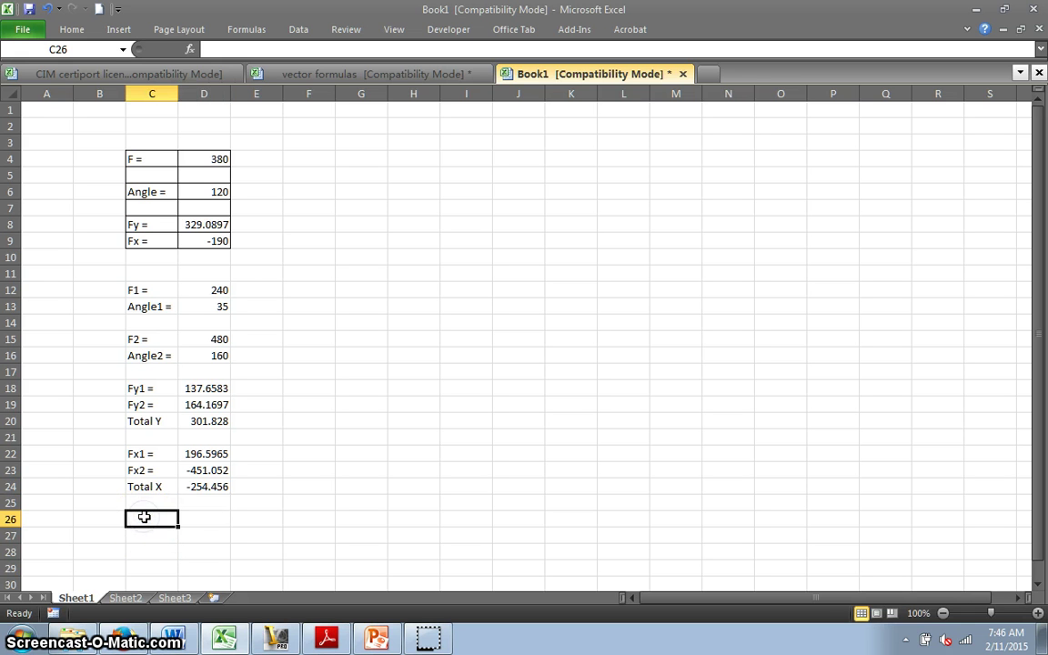
{"action": "type", "text": "Re"}
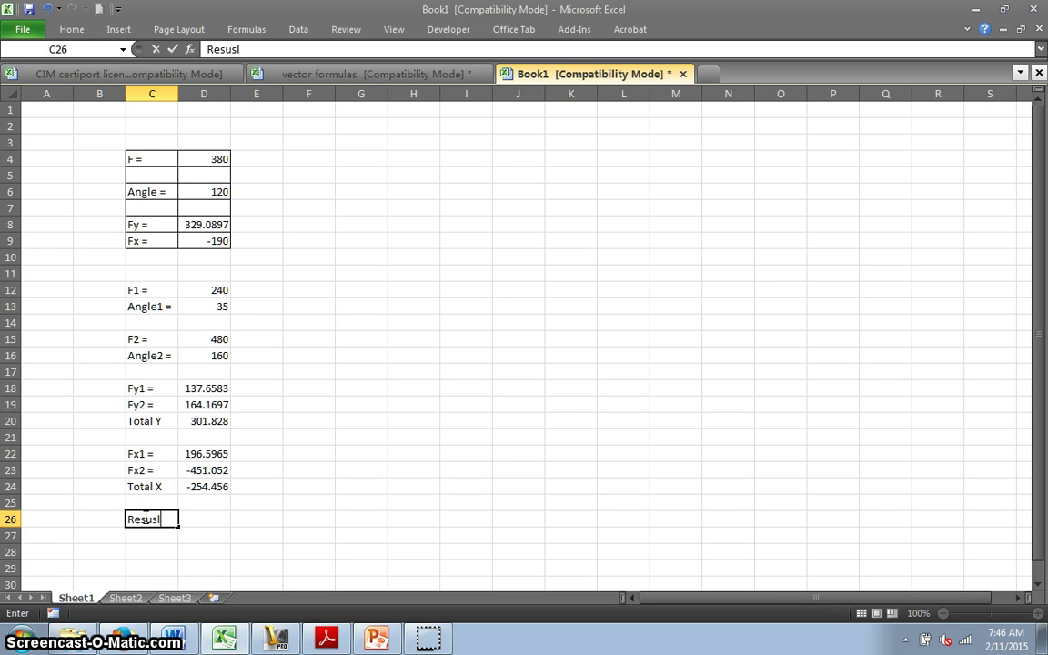
{"action": "type", "text": "sultant"}
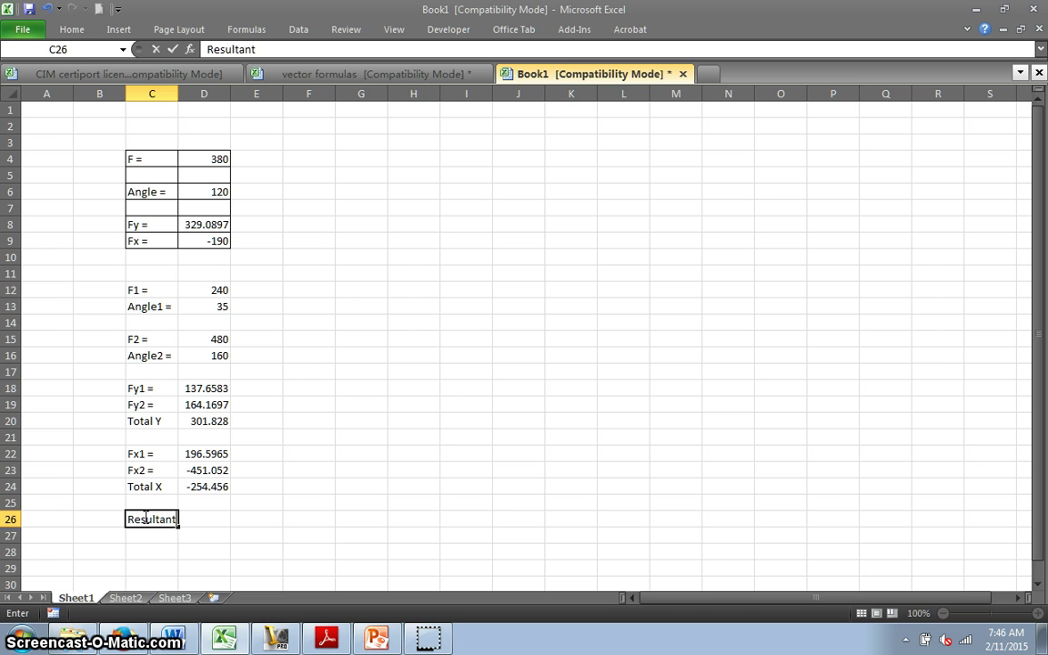
Step: Enter the resultant magnitude formula =SQRT(D20^2+D24^2) in cell D26
{"action": "left_click", "coordinate": [216, 520]}
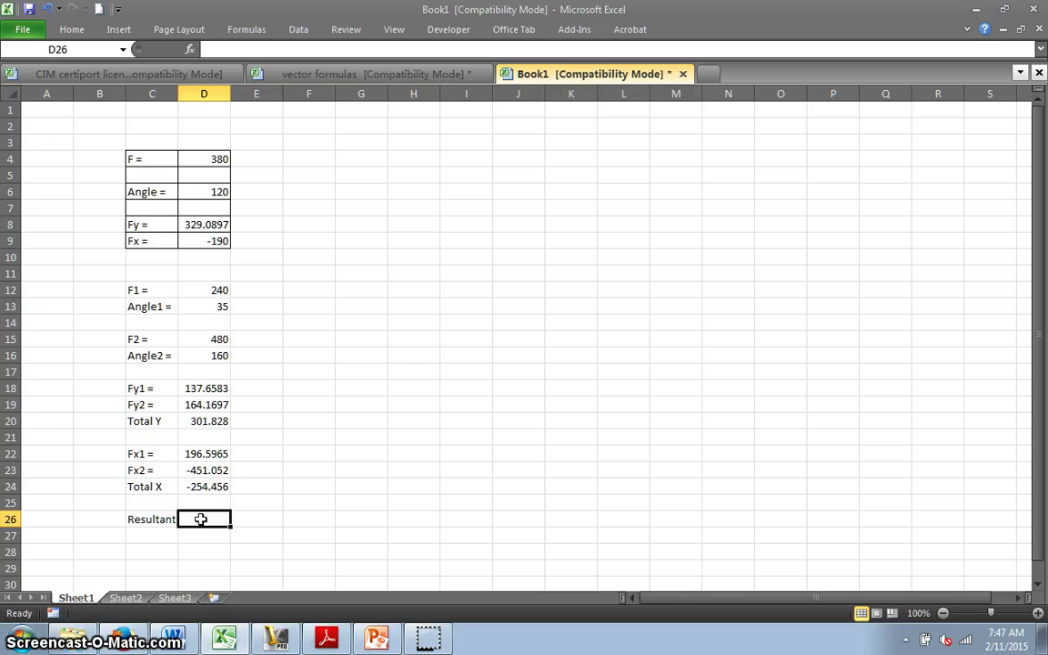
{"action": "type", "text": "s"}
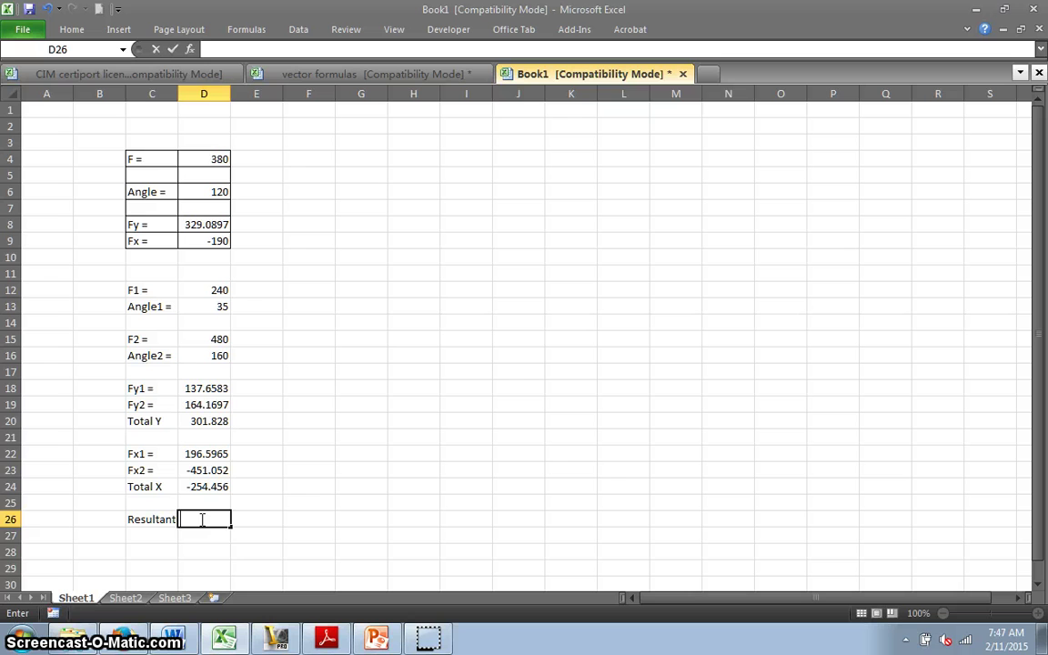
{"action": "type", "text": "=s"}
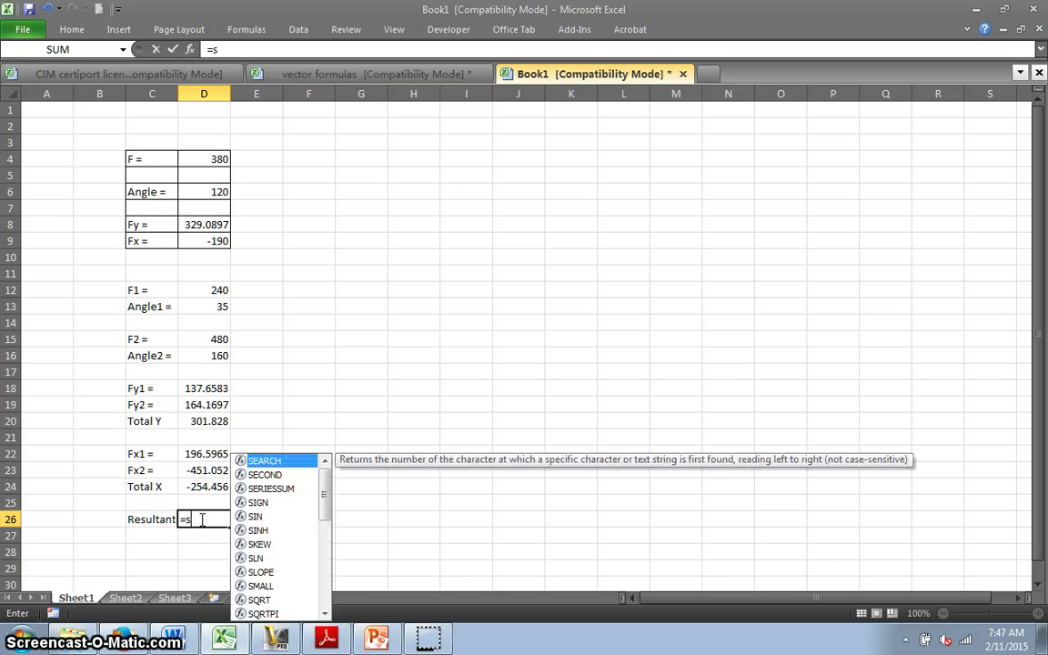
{"action": "type", "text": "q"}
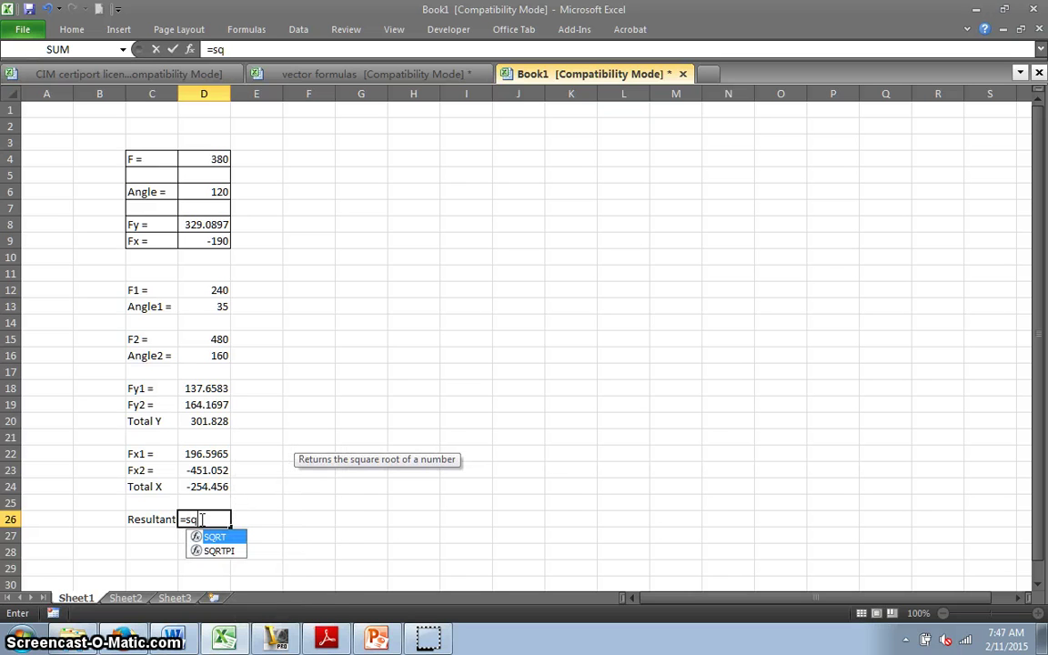
{"action": "double_click", "coordinate": [215, 537]}
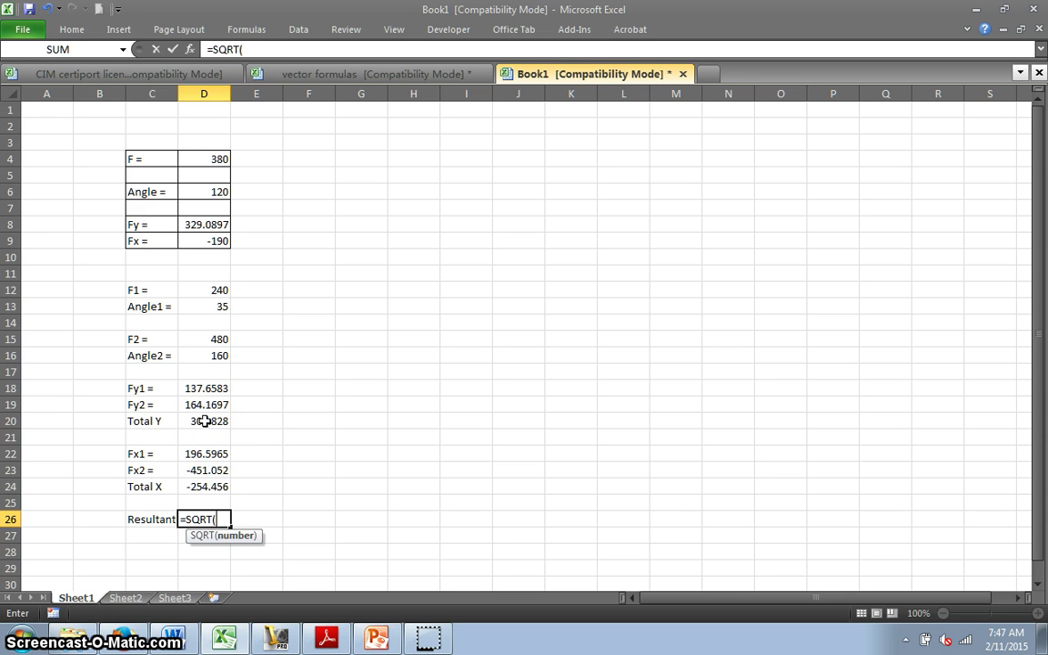
{"action": "left_click", "coordinate": [204, 421]}
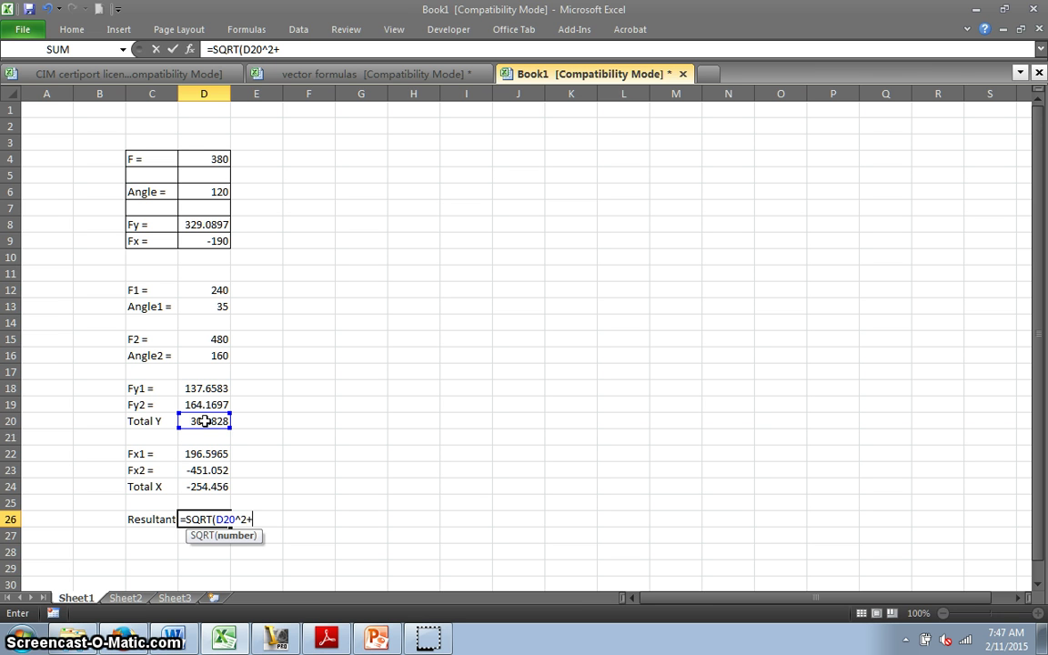
{"action": "left_click", "coordinate": [211, 487]}
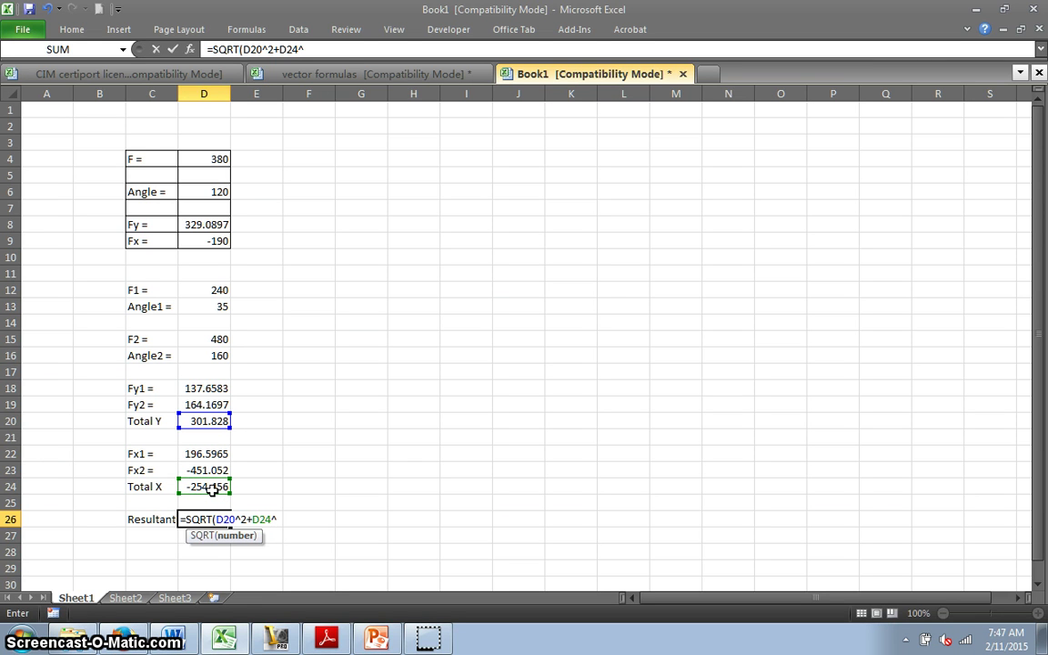
{"action": "type", "text": "^2"}
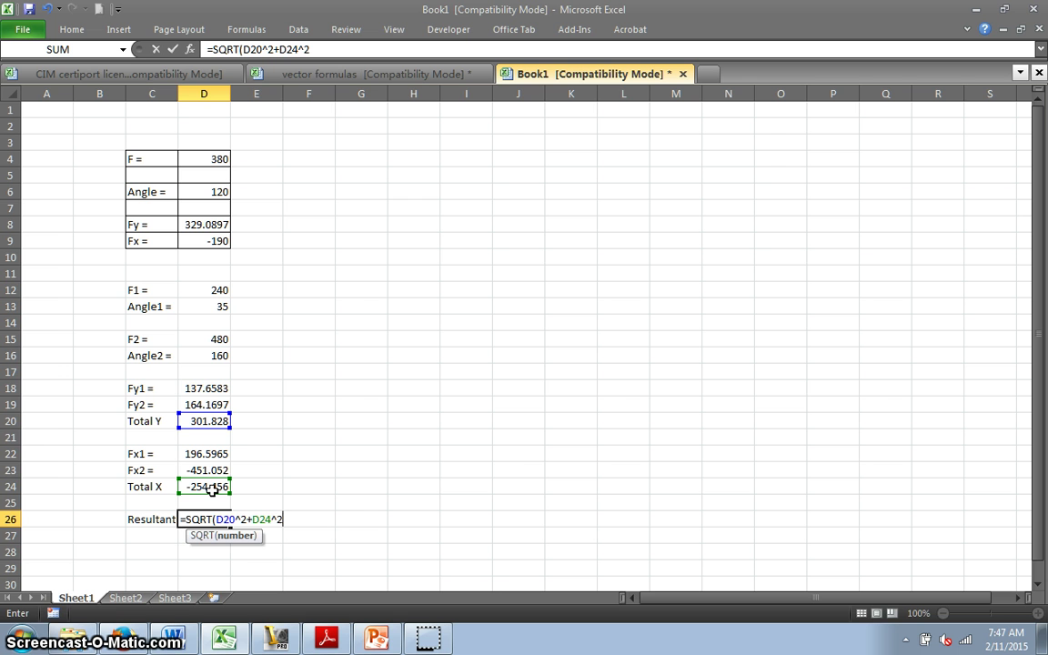
{"action": "type", "text": ")"}
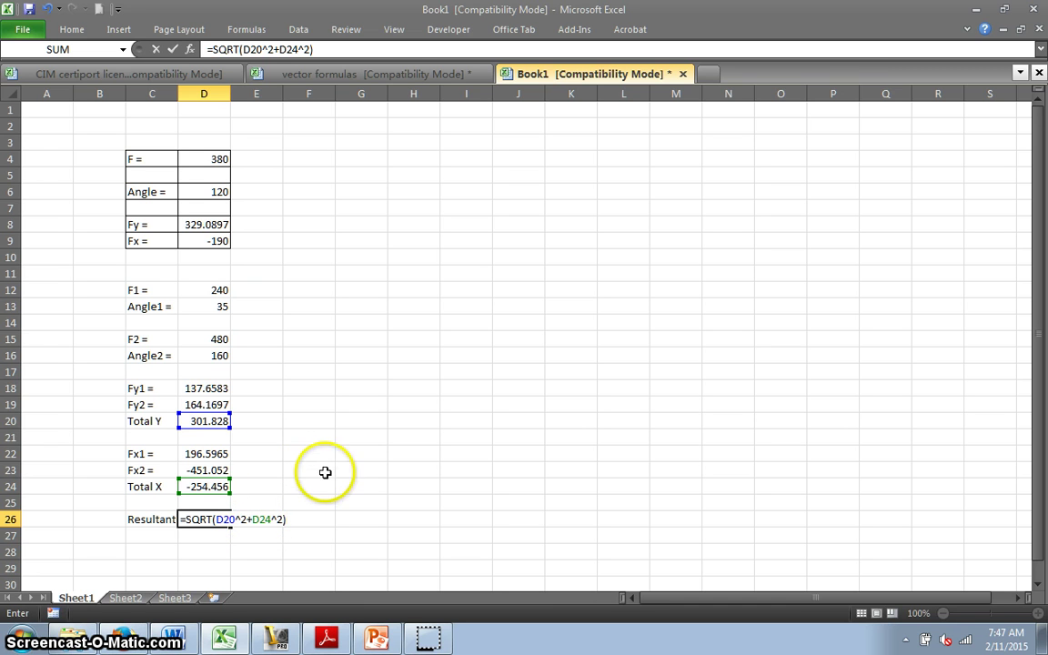
{"action": "key", "text": "Return"}
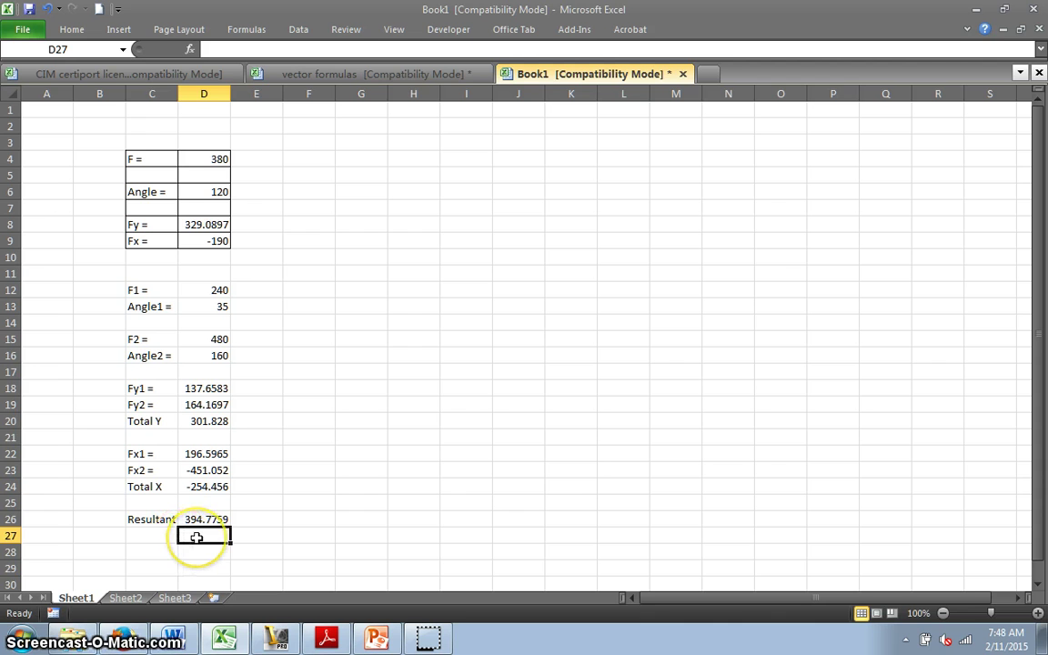
Step: Enter the label angle in cell C27, directly below the Resultant label
{"action": "left_click", "coordinate": [153, 539]}
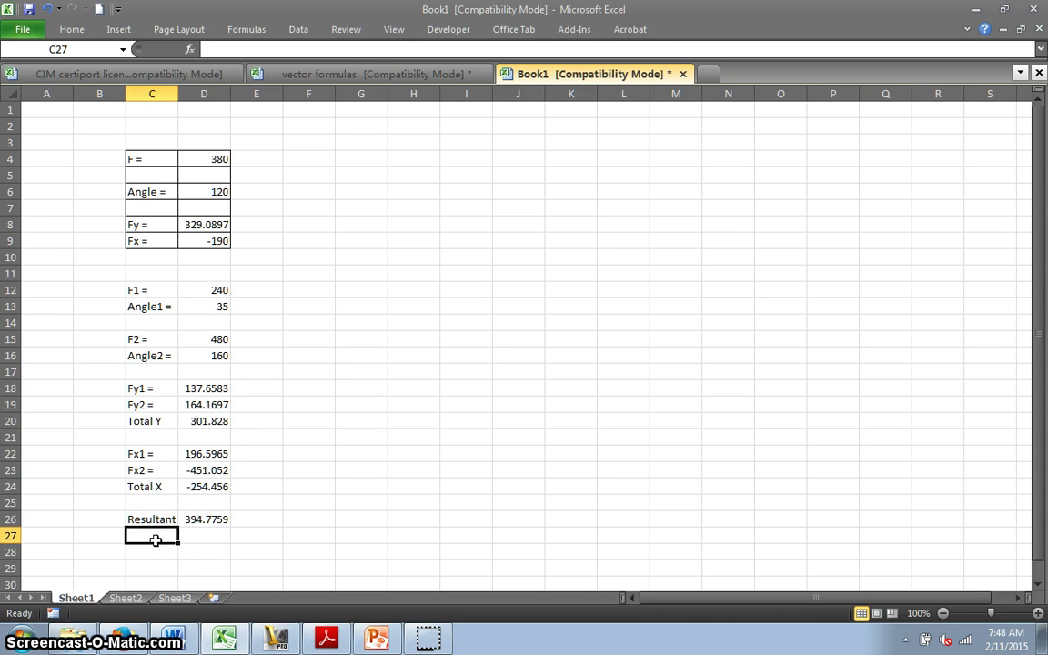
{"action": "type", "text": "angle"}
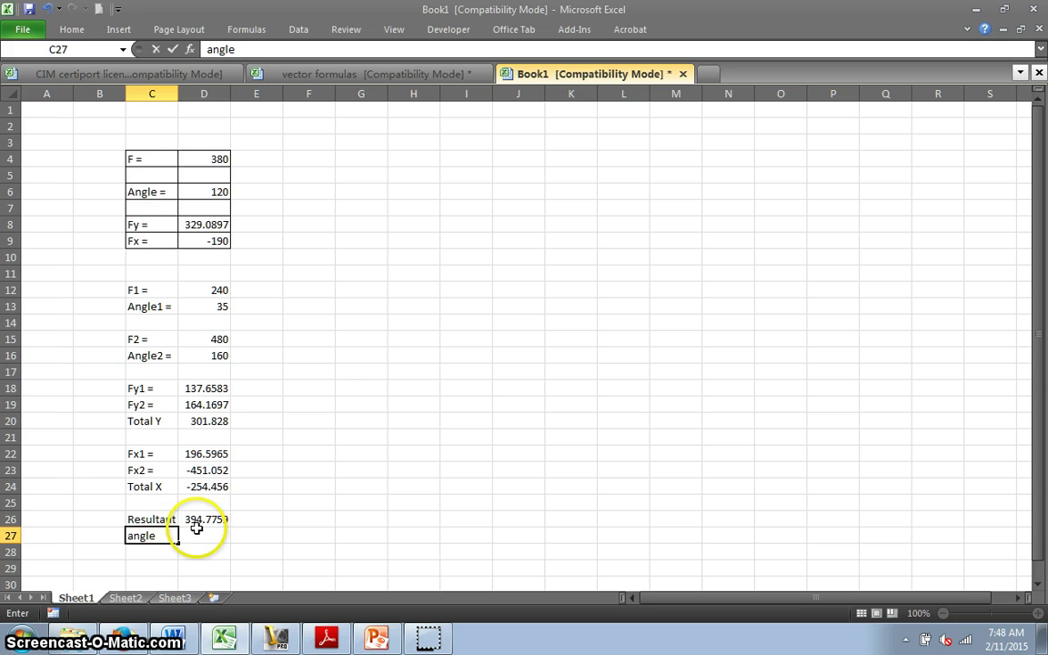
{"action": "left_click", "coordinate": [198, 536]}
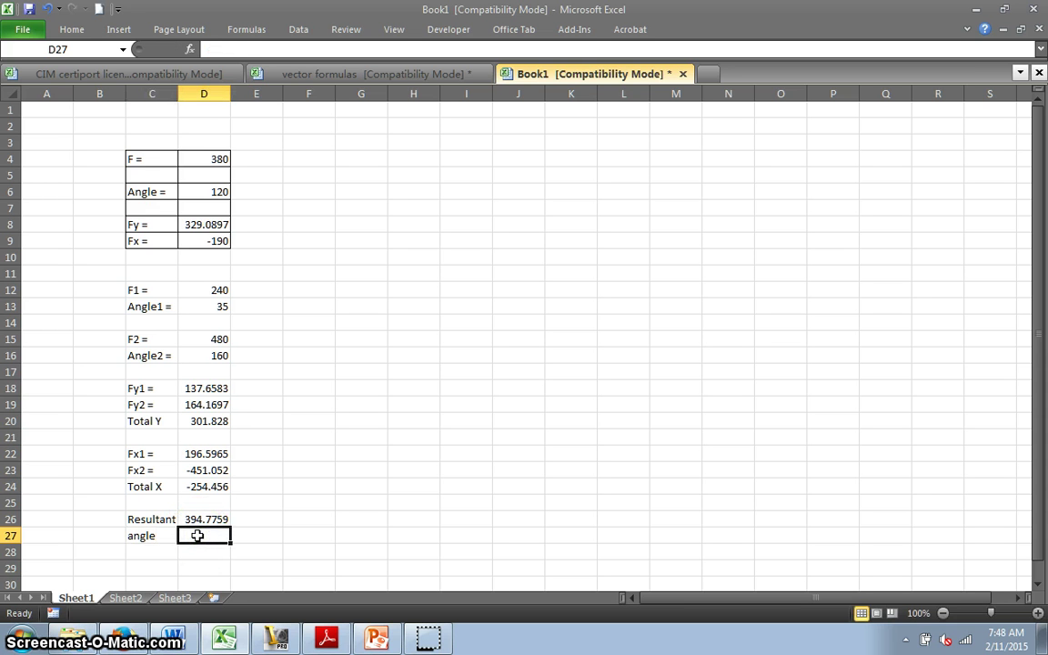
{"action": "left_click", "coordinate": [876, 474]}
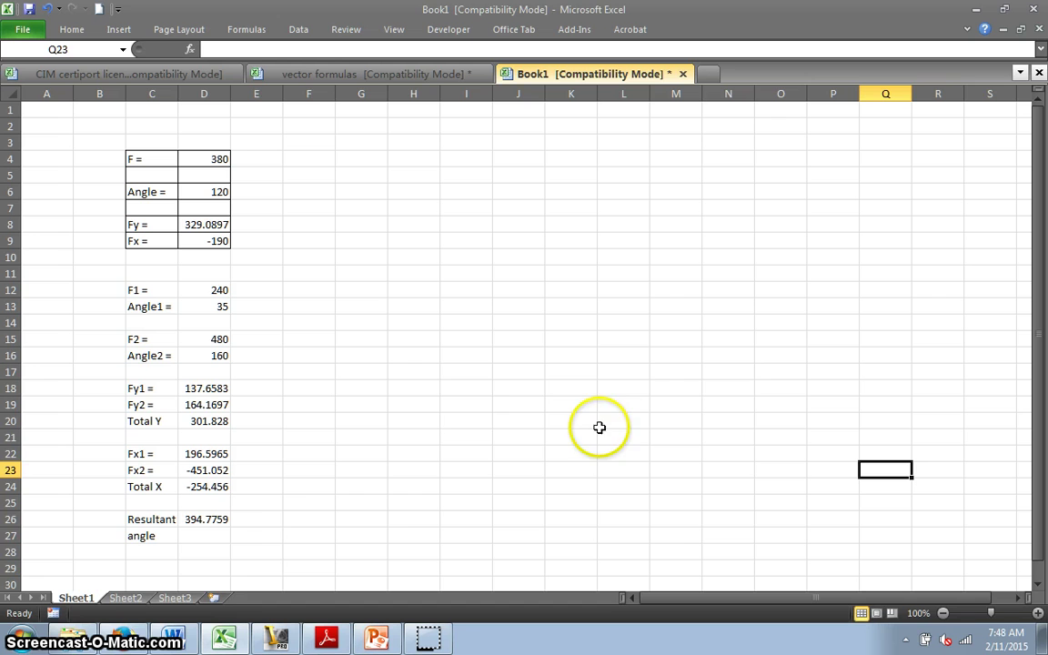
Step: Enter the resultant angle formula =DEGREES(ATAN(D20/D24)) in cell D27, beside the angle label
{"action": "left_click", "coordinate": [207, 533]}
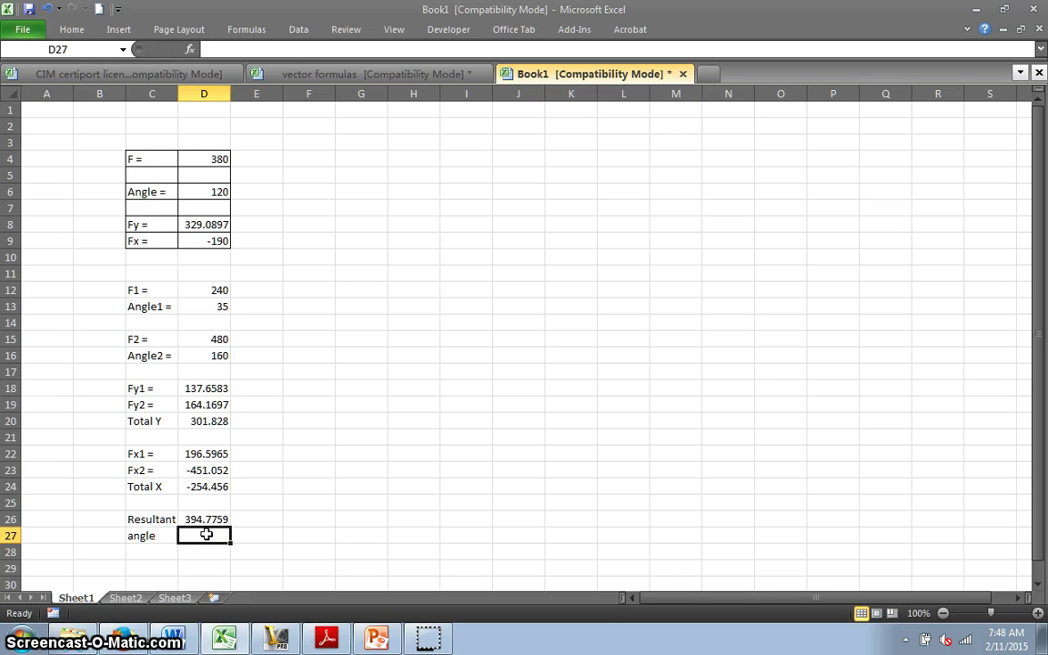
{"action": "type", "text": "="}
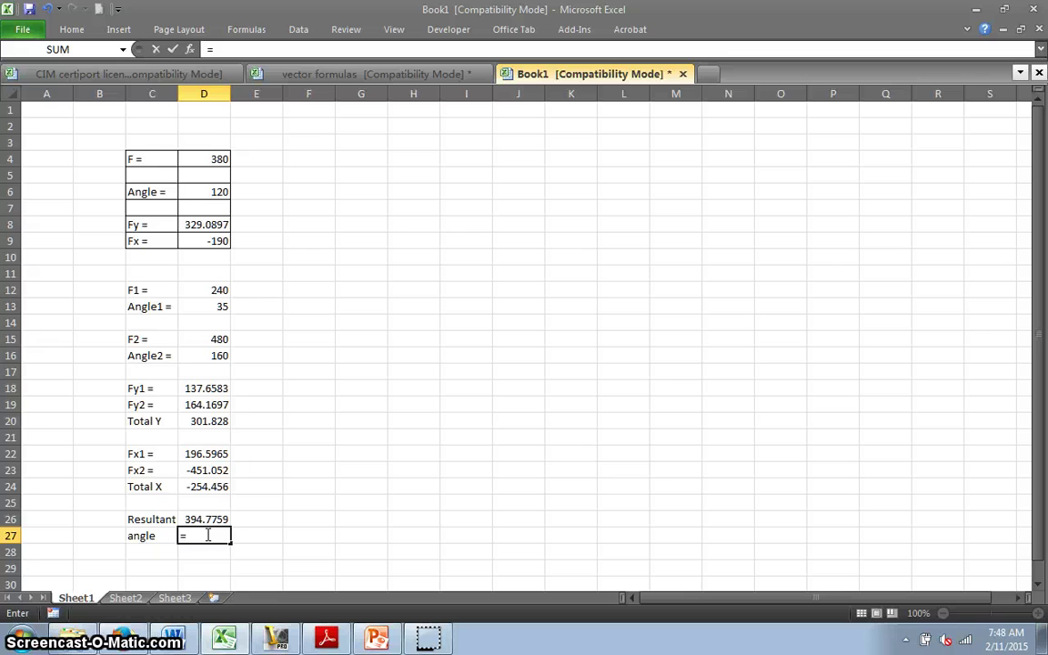
{"action": "type", "text": "de"}
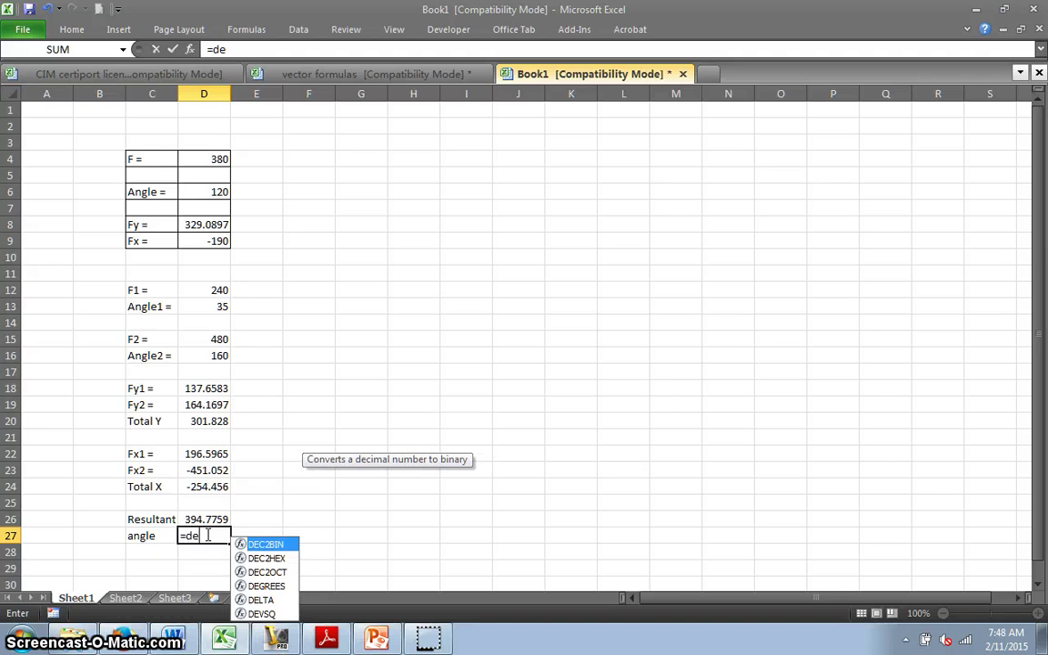
{"action": "double_click", "coordinate": [250, 585]}
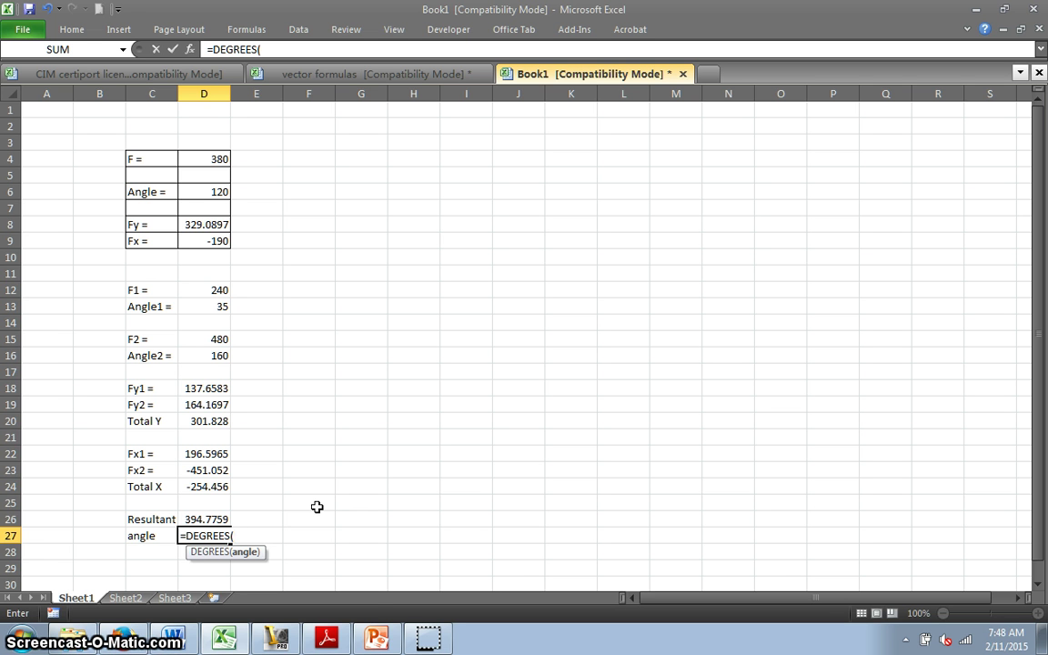
{"action": "type", "text": "a"}
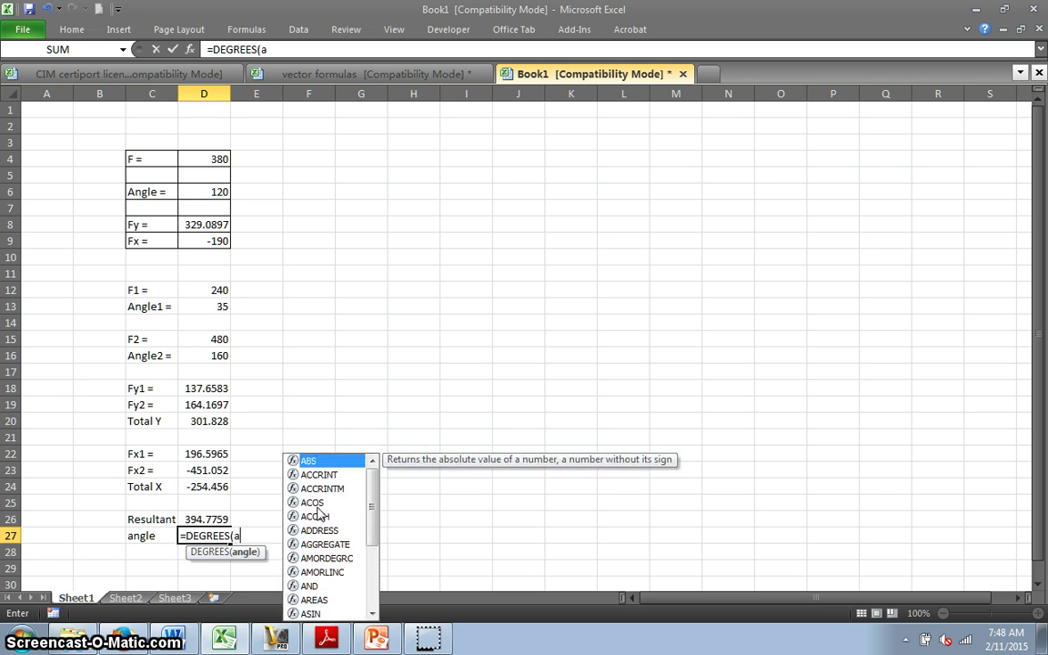
{"action": "type", "text": "t"}
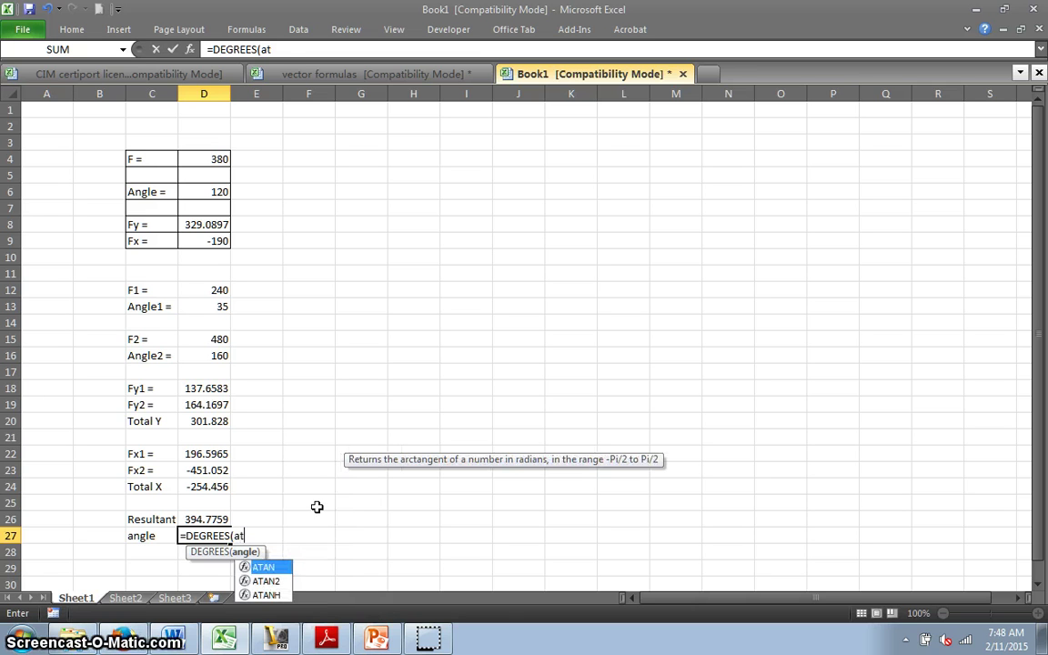
{"action": "double_click", "coordinate": [266, 565]}
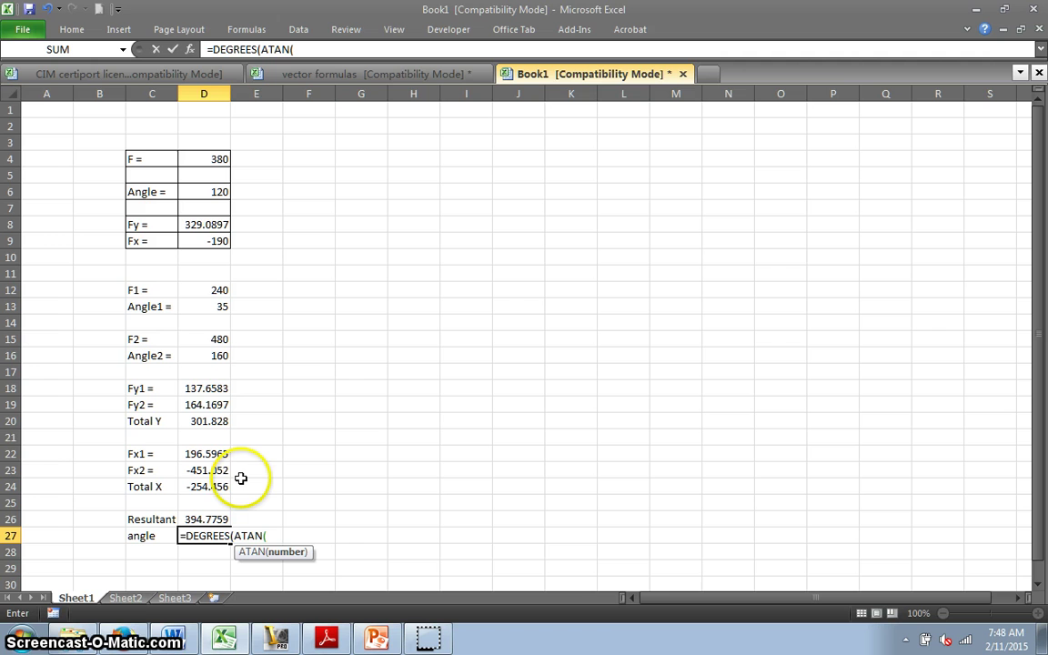
{"action": "left_click", "coordinate": [204, 422]}
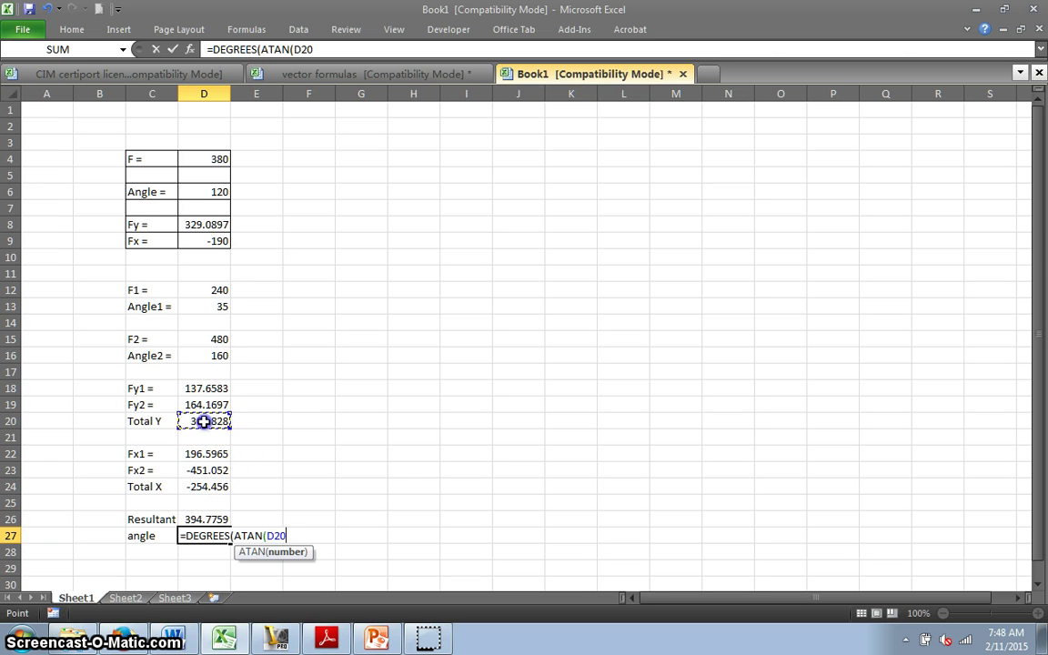
{"action": "type", "text": "/"}
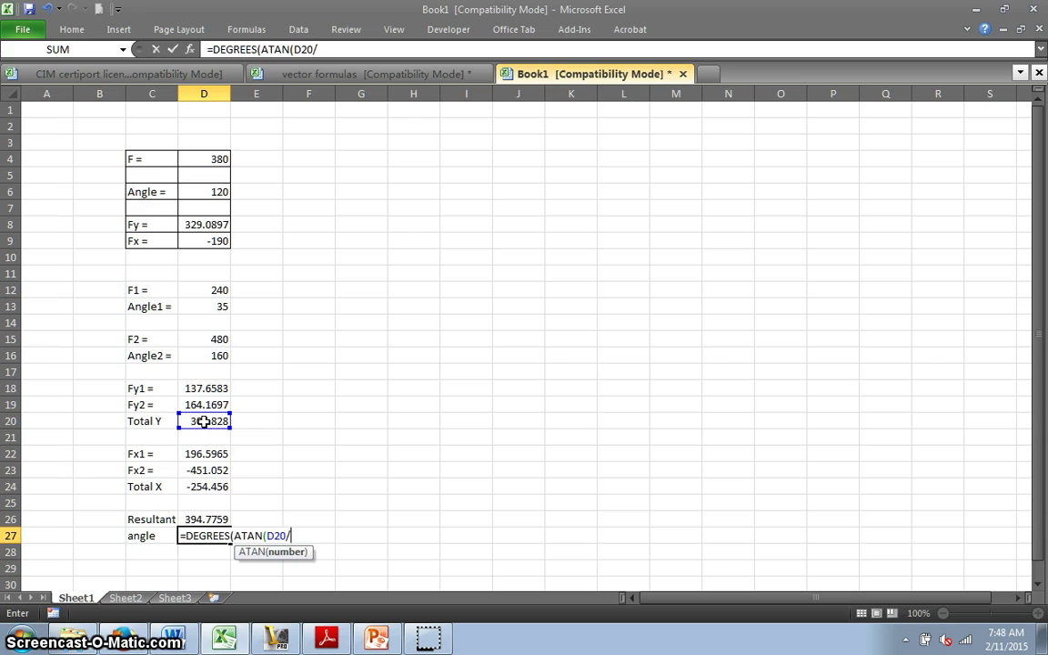
{"action": "left_click", "coordinate": [204, 488]}
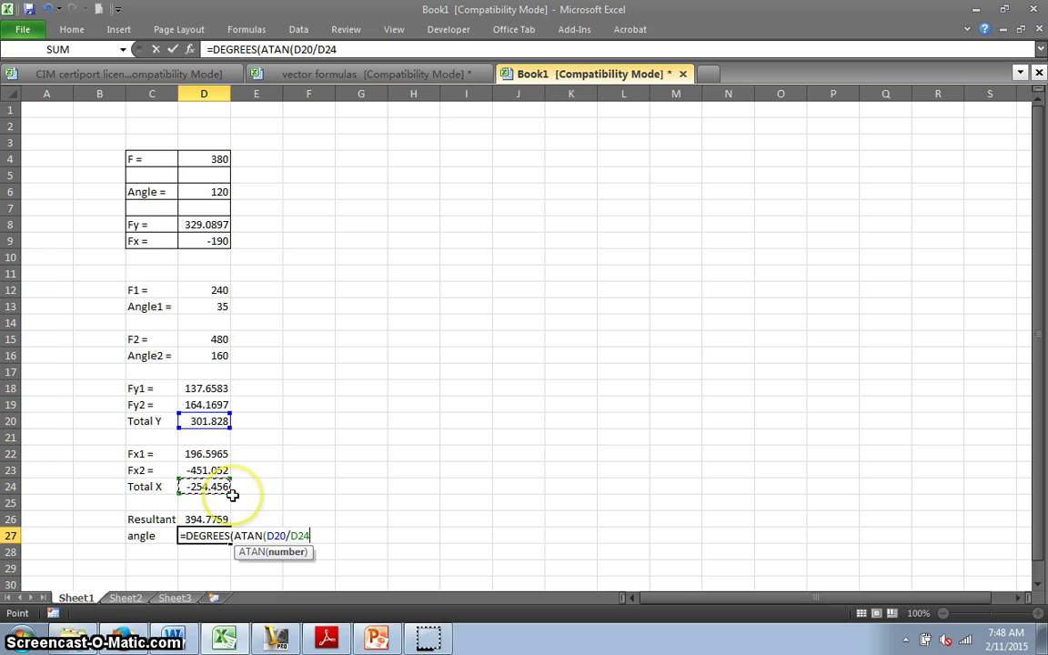
{"action": "type", "text": ")"}
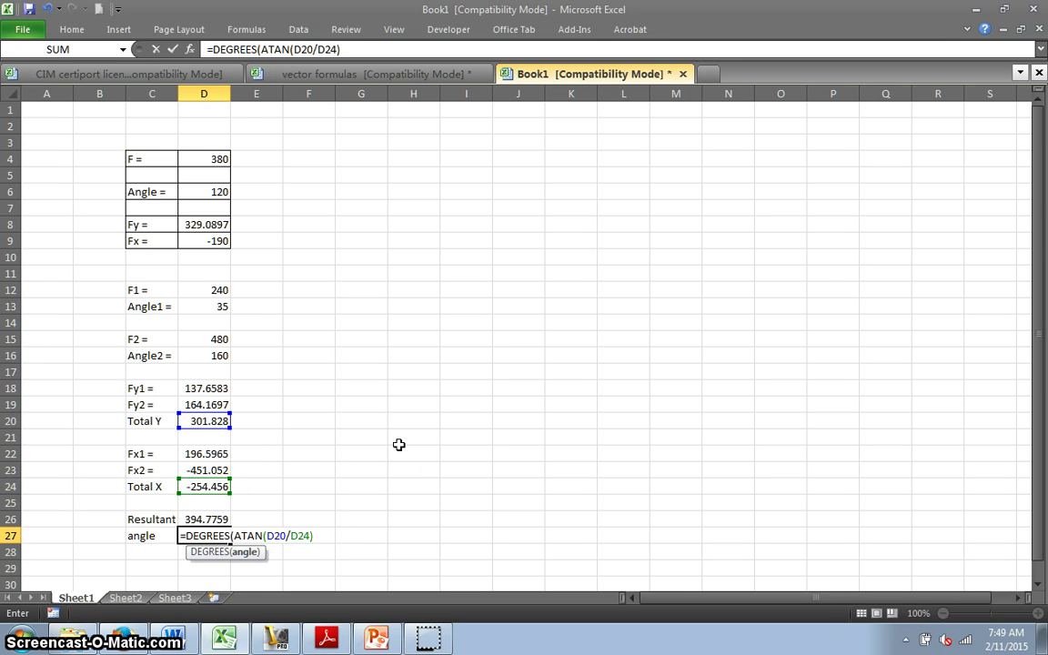
{"action": "type", "text": ")"}
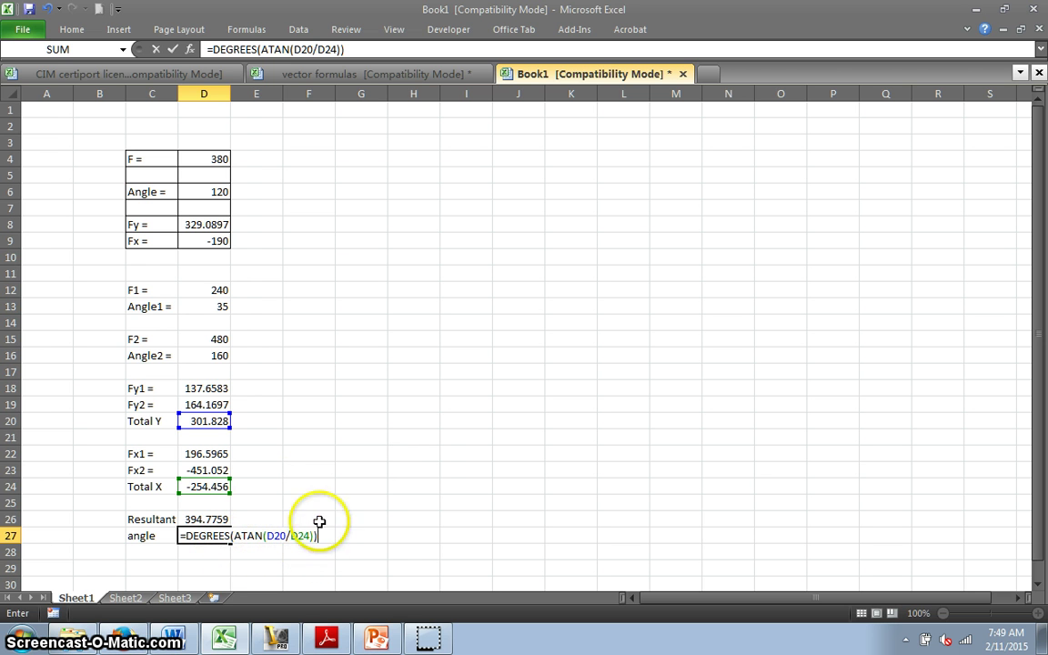
{"action": "key", "text": "Return"}
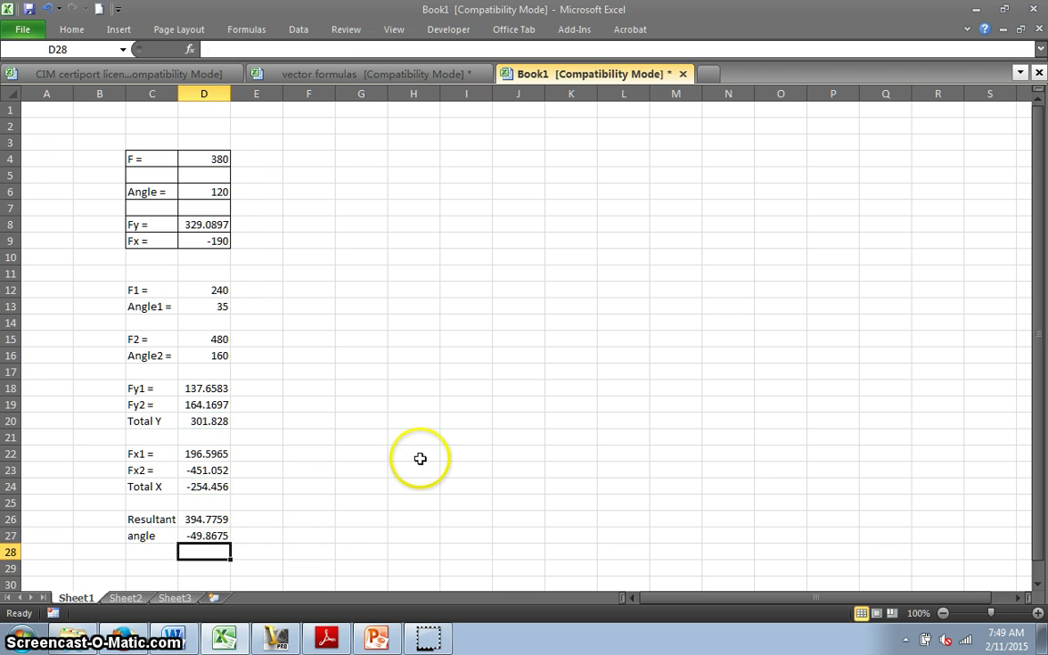
Step: Edit the angle formula in cell D27 to wrap the D20 reference in the absolute-value function, giving ABS(D20)
{"action": "left_click", "coordinate": [200, 537]}
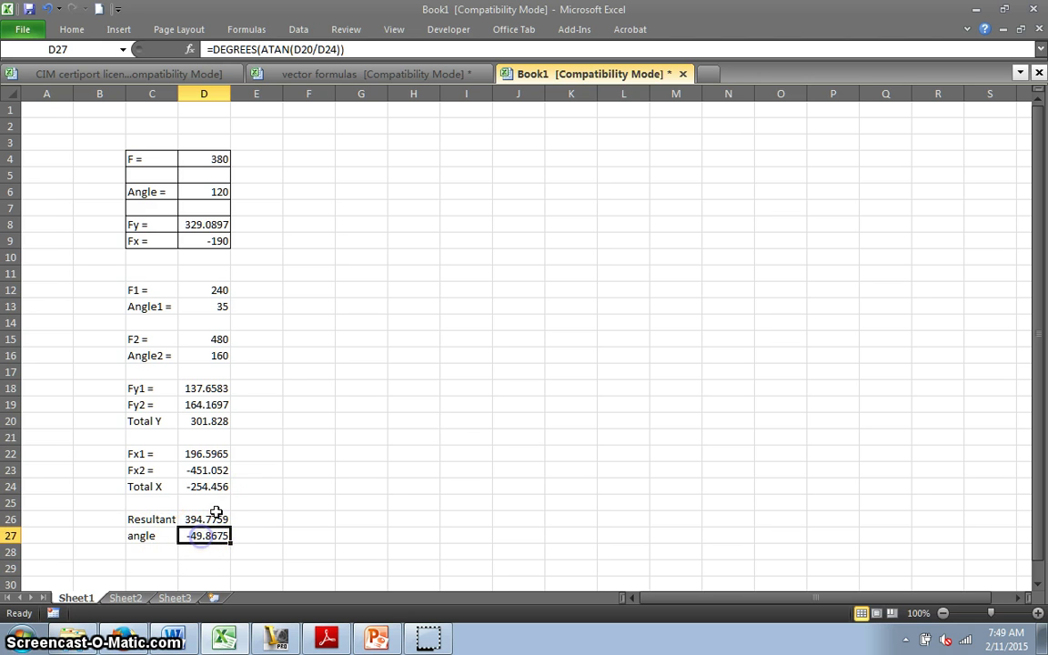
{"action": "left_click", "coordinate": [296, 49]}
{"action": "type", "text": "a"}
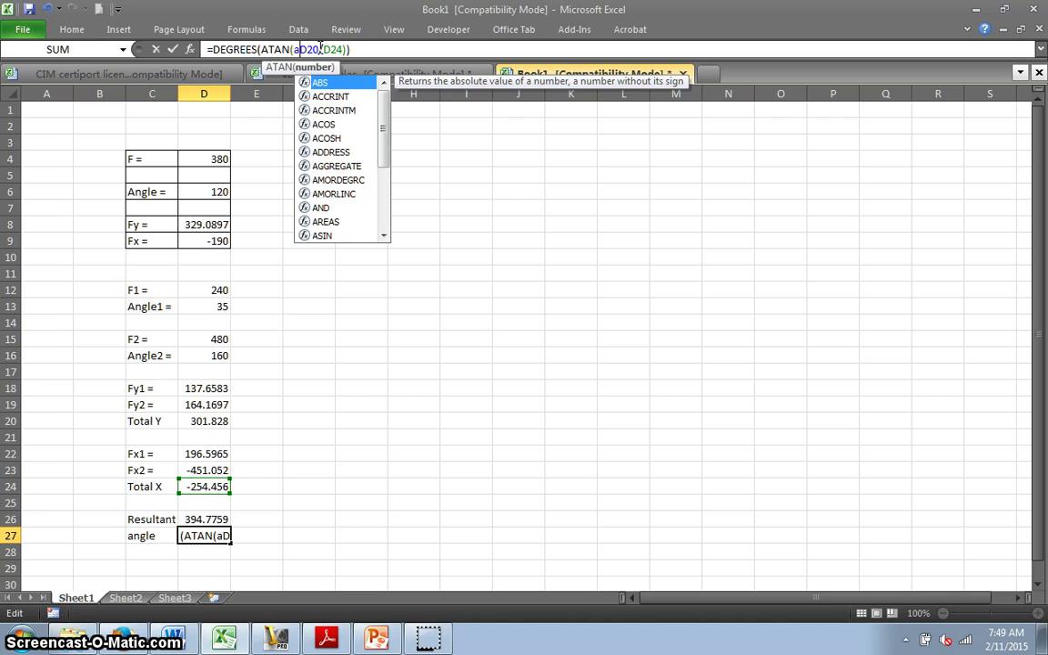
{"action": "type", "text": "b"}
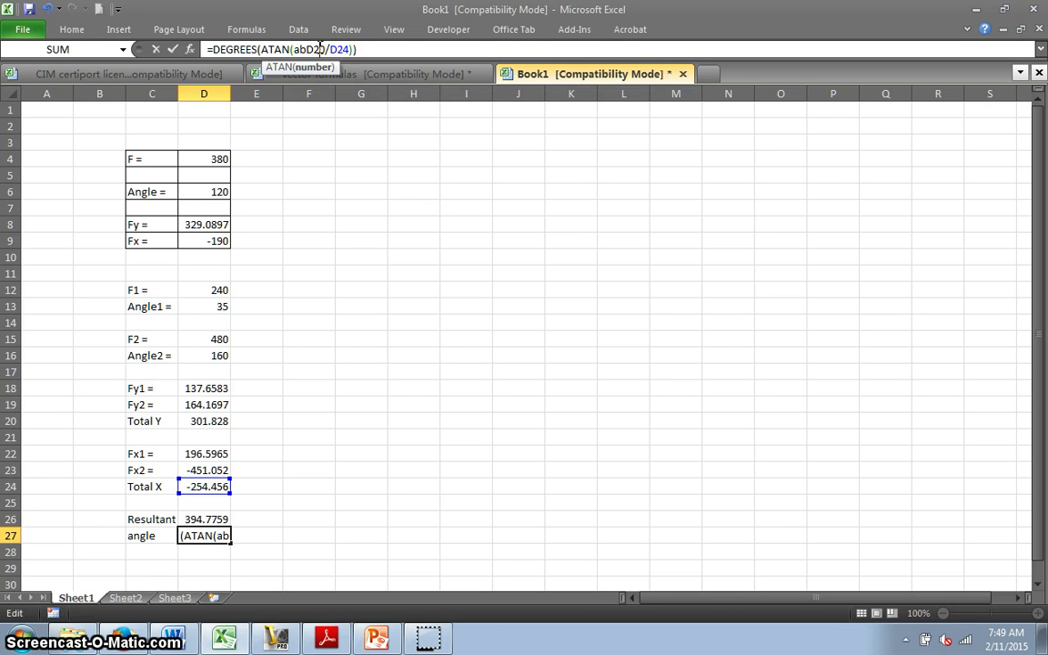
{"action": "left_click", "coordinate": [321, 49]}
{"action": "type", "text": "s"}
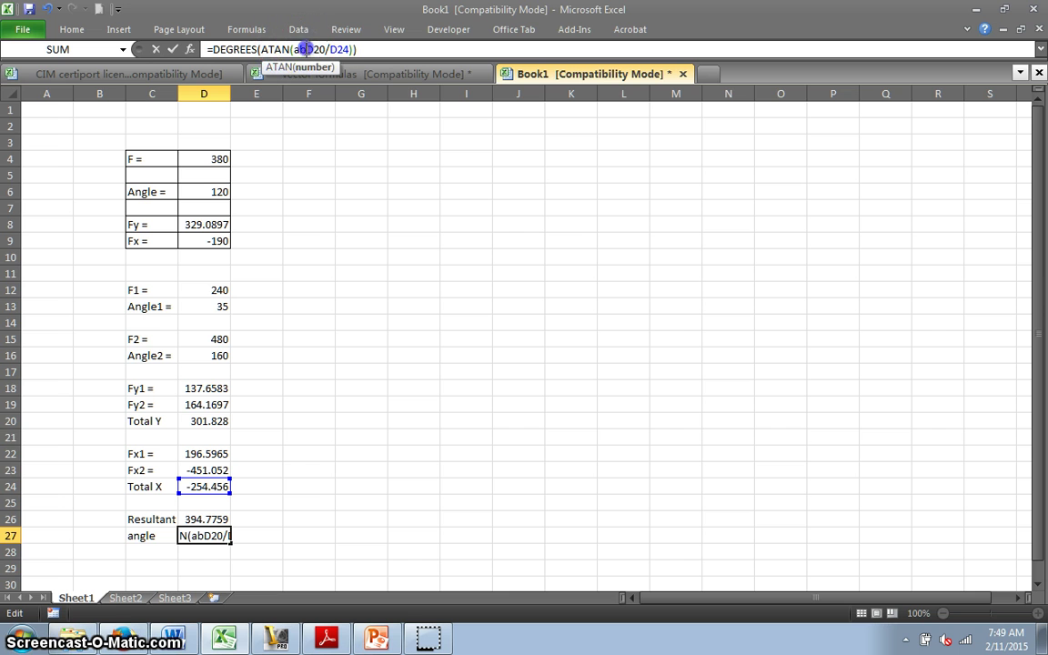
{"action": "type", "text": "s"}
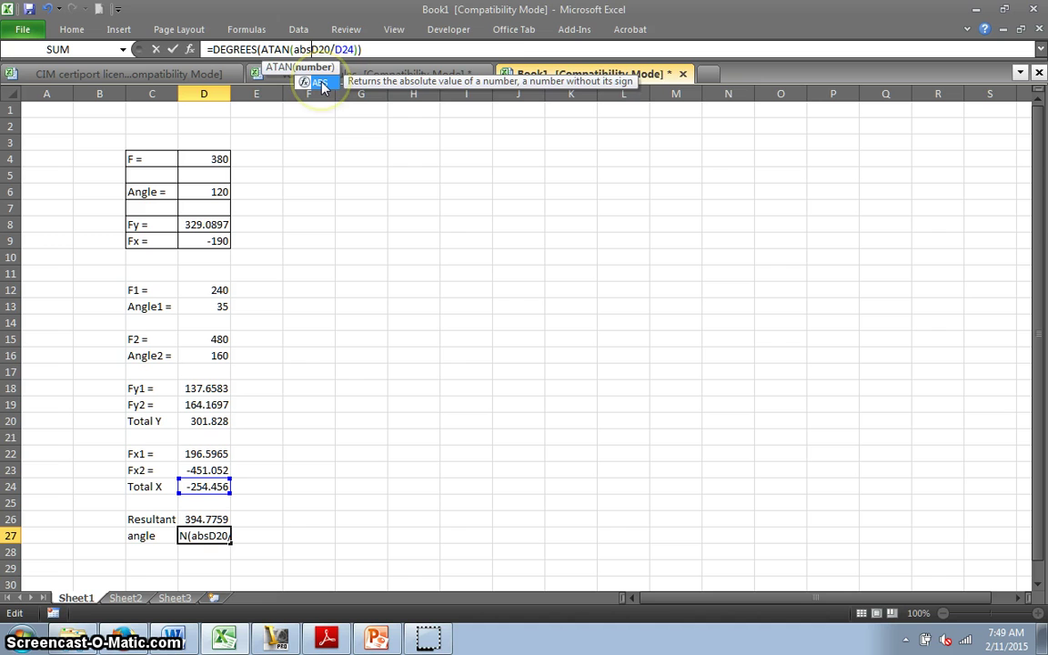
{"action": "double_click", "coordinate": [320, 82]}
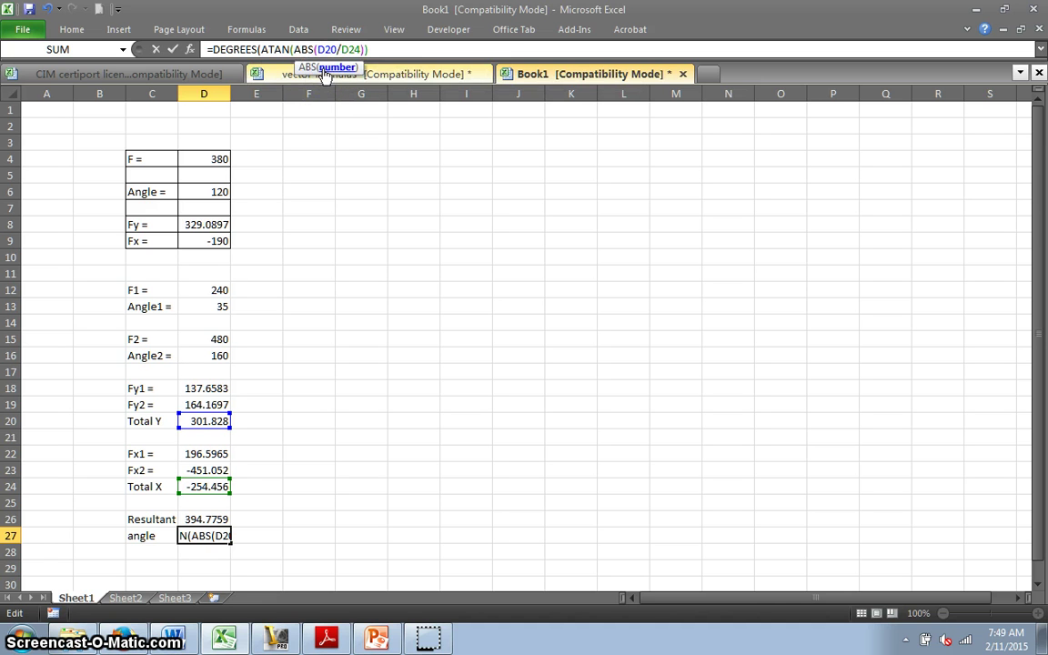
{"action": "left_click", "coordinate": [329, 49]}
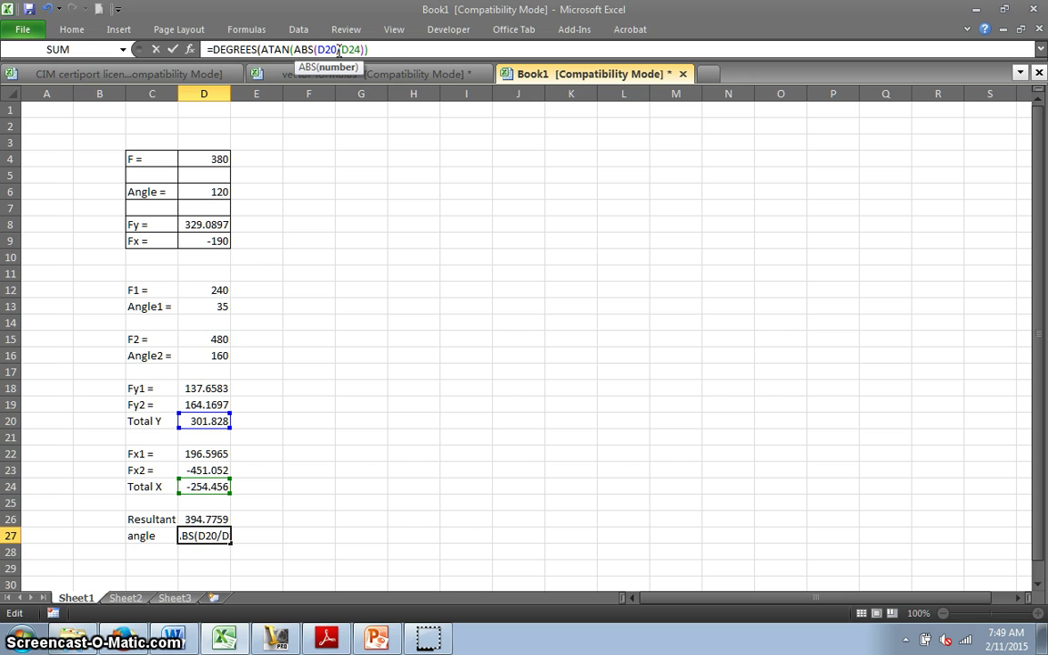
{"action": "type", "text": ")/"}
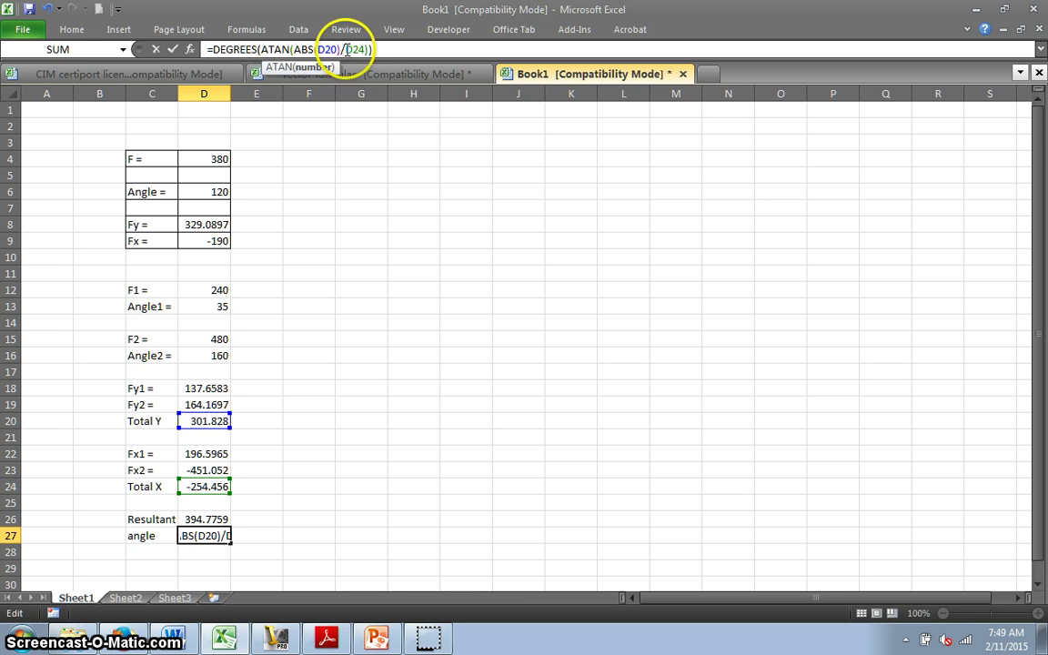
Step: Wrap the D24 reference in ABS as well, completing the D27 formula as =DEGREES(ATAN(ABS(D20)/ABS(D24)))
{"action": "type", "text": "abs"}
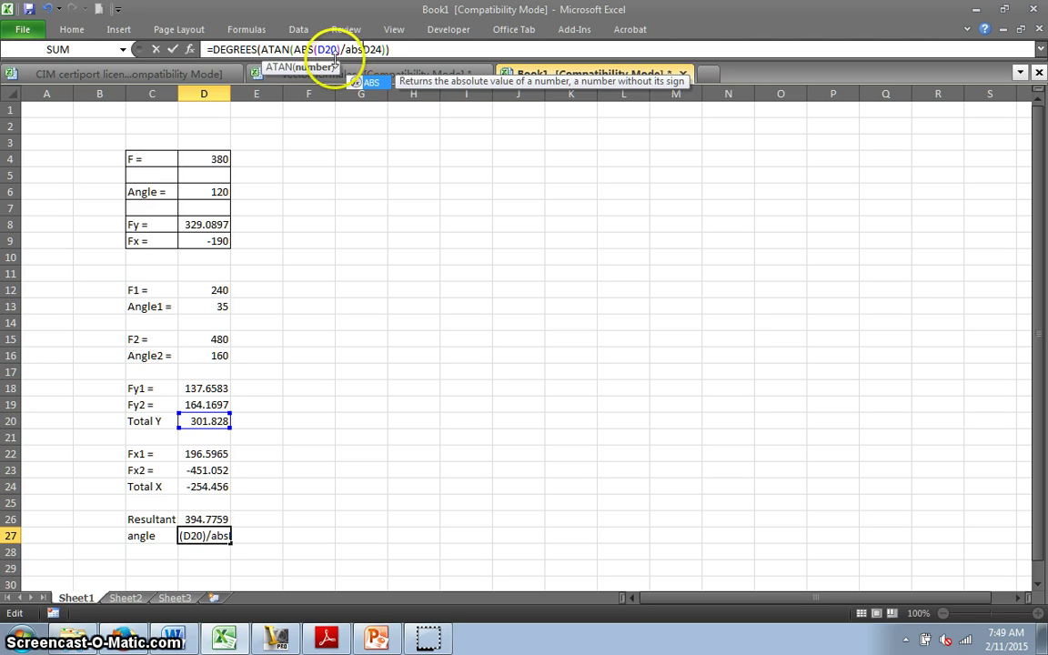
{"action": "double_click", "coordinate": [371, 82]}
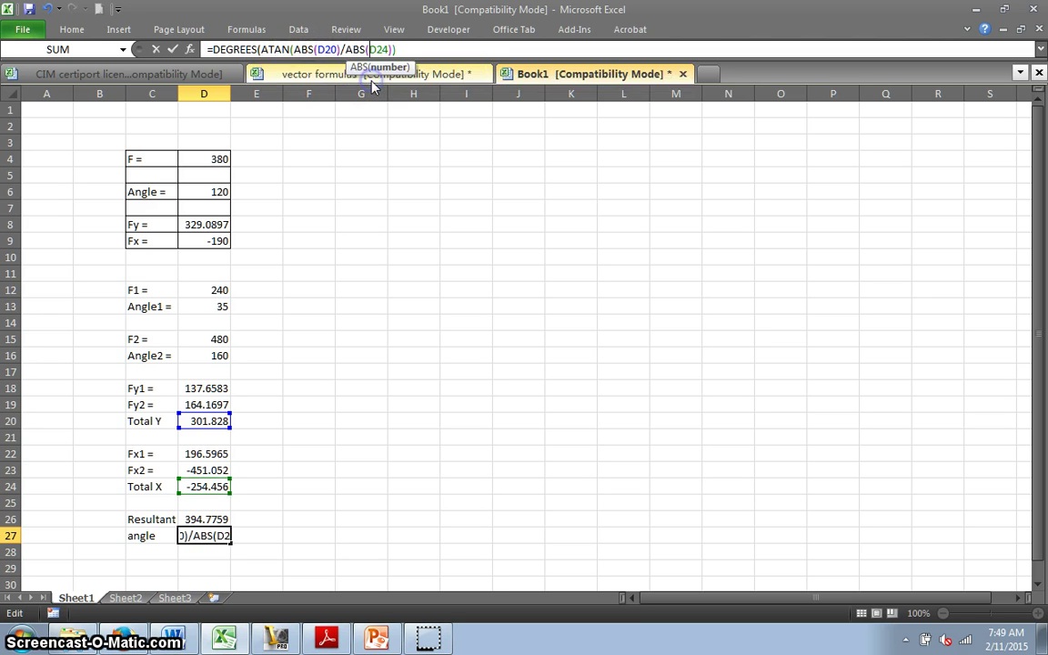
{"action": "left_click", "coordinate": [375, 48]}
{"action": "left_click", "coordinate": [389, 49]}
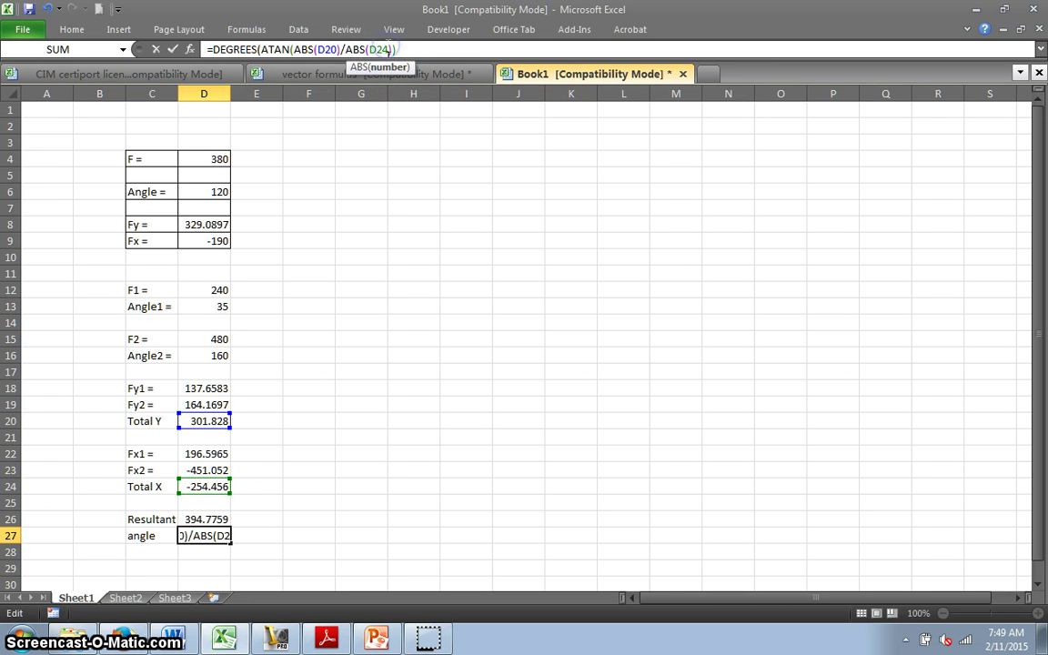
{"action": "type", "text": ")"}
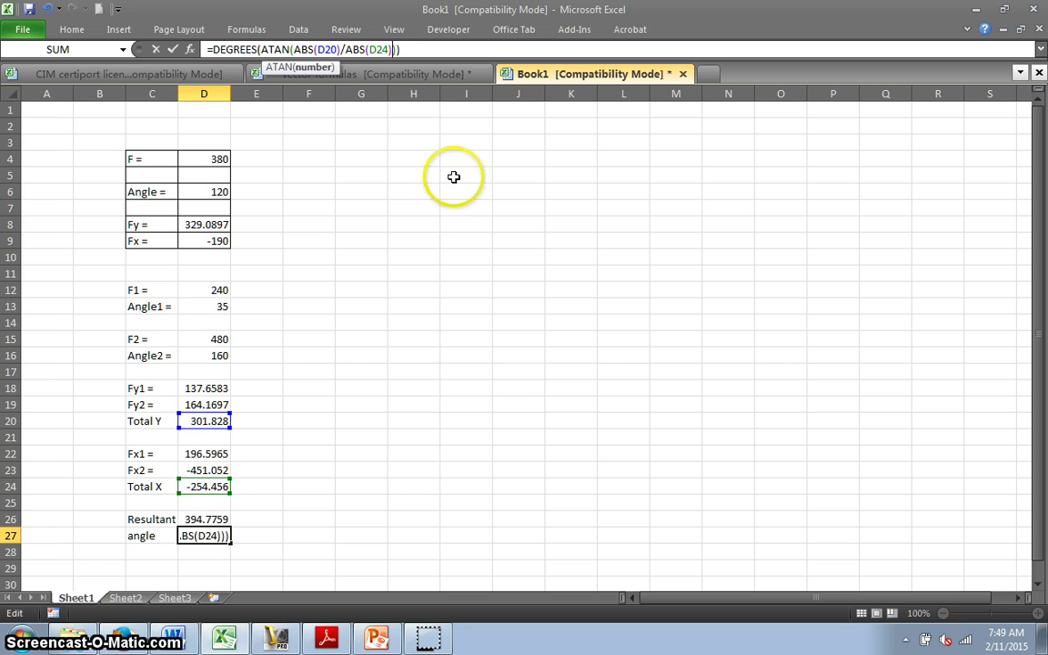
{"action": "key", "text": "Return"}
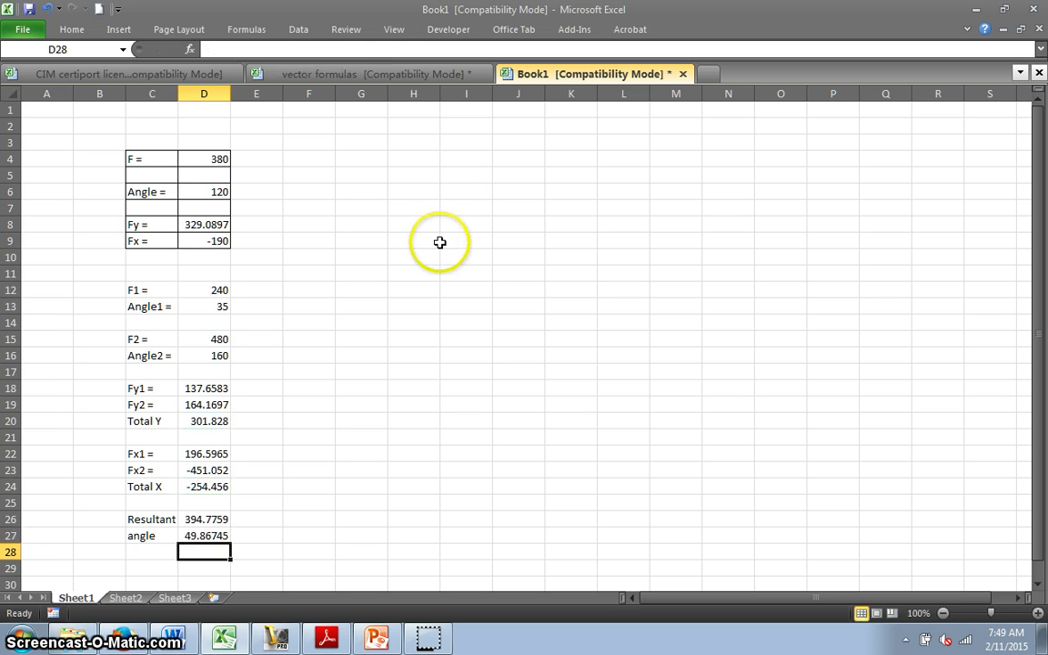
Step: Set the Angle2 value in cell D16 to 65 to test the resultant formulas
{"action": "left_click", "coordinate": [213, 355]}
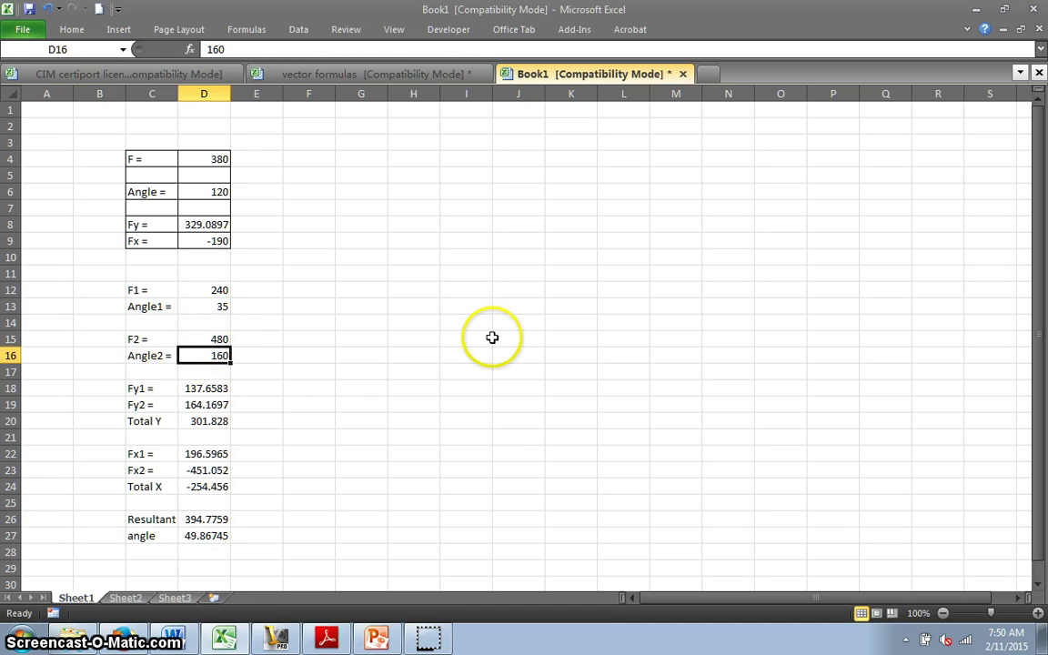
{"action": "type", "text": "65"}
{"action": "key", "text": "Return"}
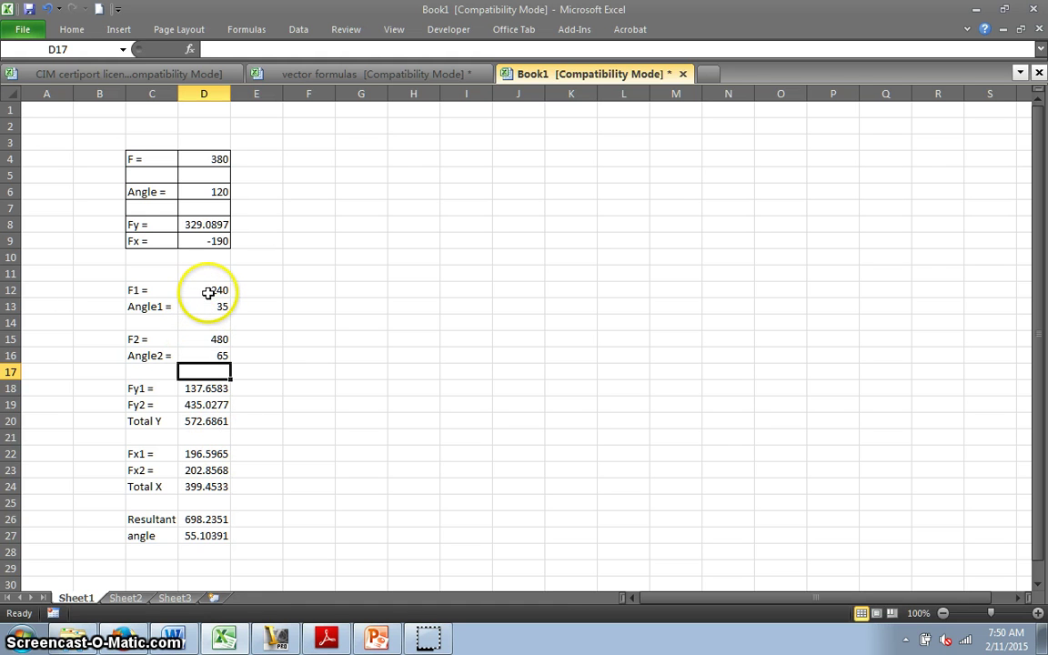
Step: Set the Angle2 value in cell D16 to 240
{"action": "left_click", "coordinate": [214, 354]}
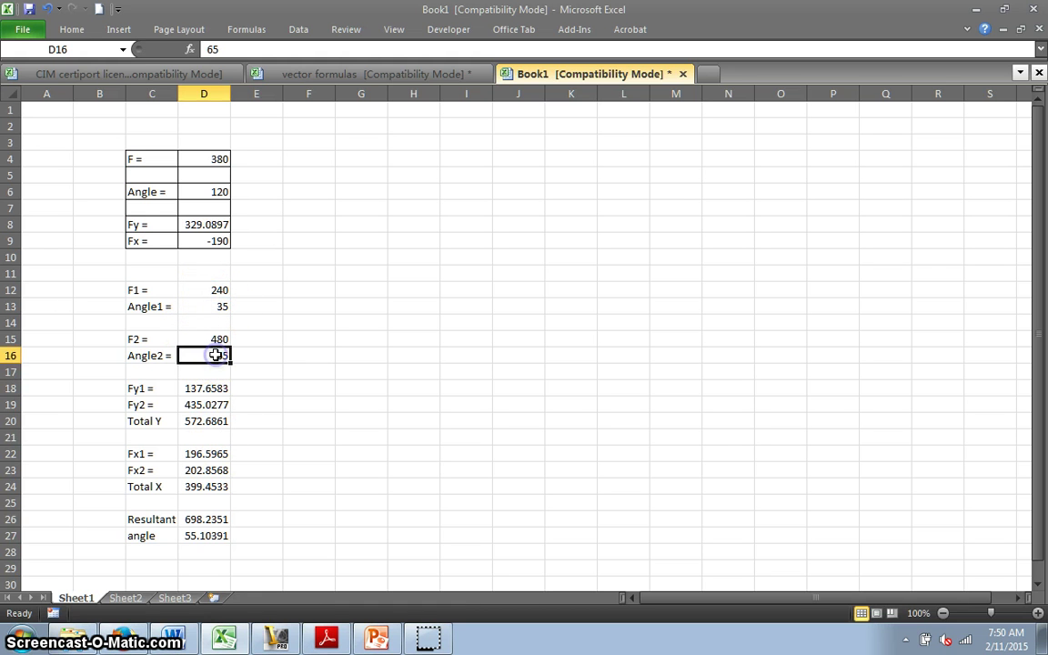
{"action": "type", "text": "240"}
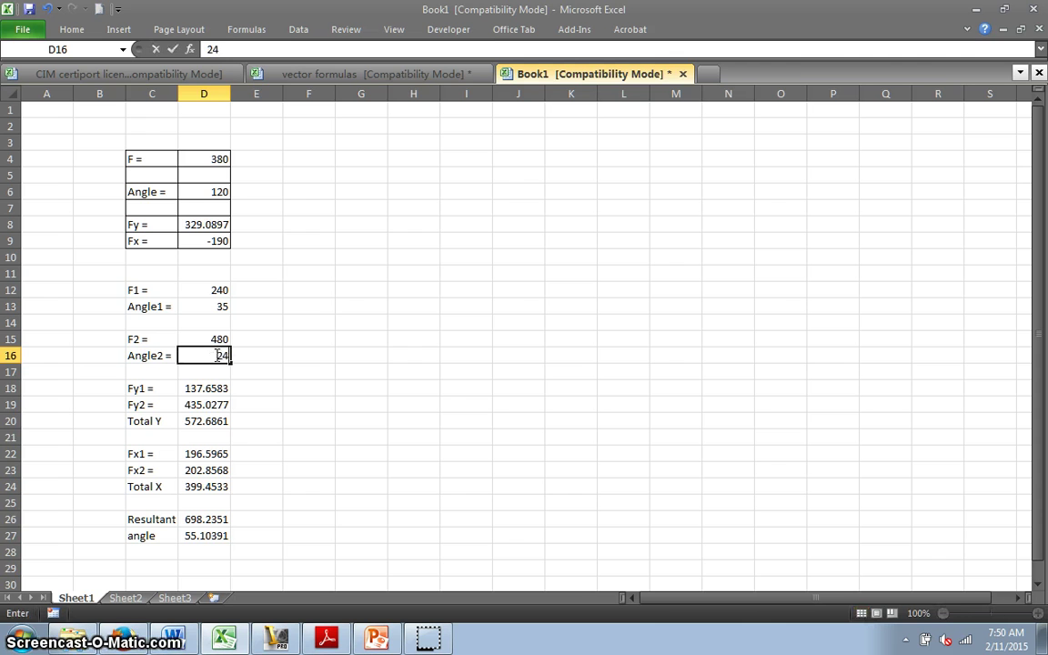
{"action": "left_click", "coordinate": [473, 393]}
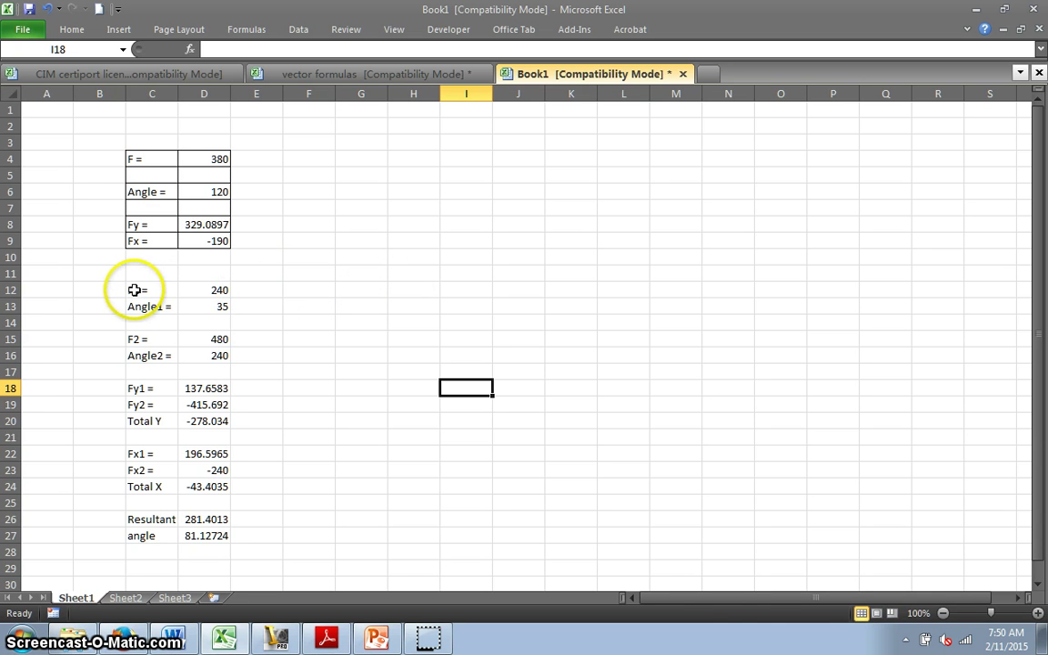
Step: Apply All Borders to the two-force section in cells C12:D27, then deselect the range
{"action": "left_click_drag", "start_coordinate": [133, 289], "coordinate": [208, 530]}
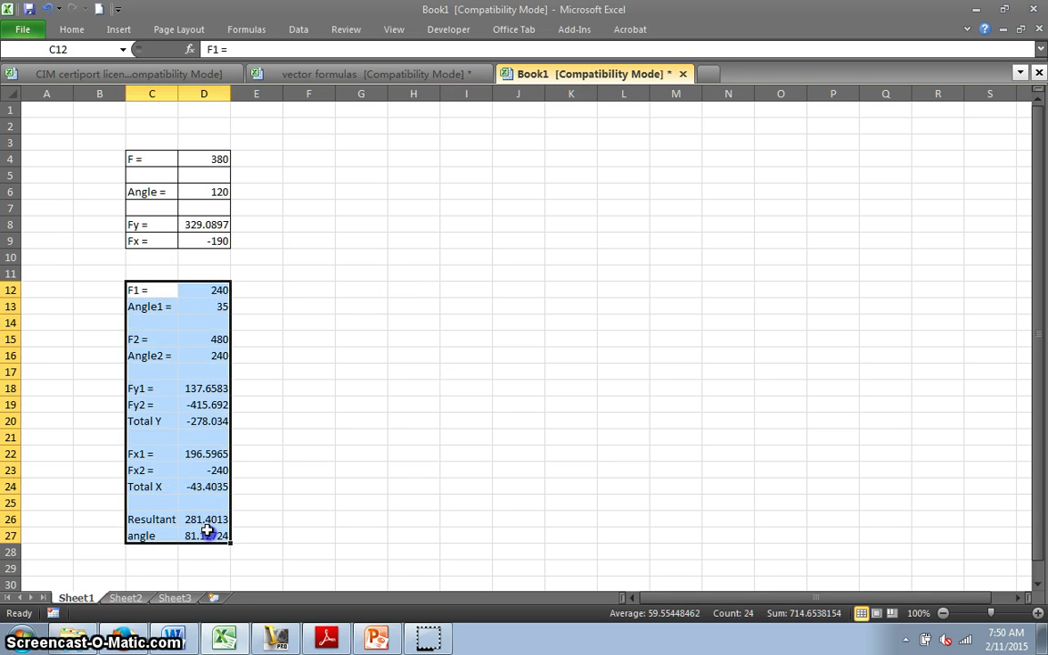
{"action": "right_click", "coordinate": [200, 421]}
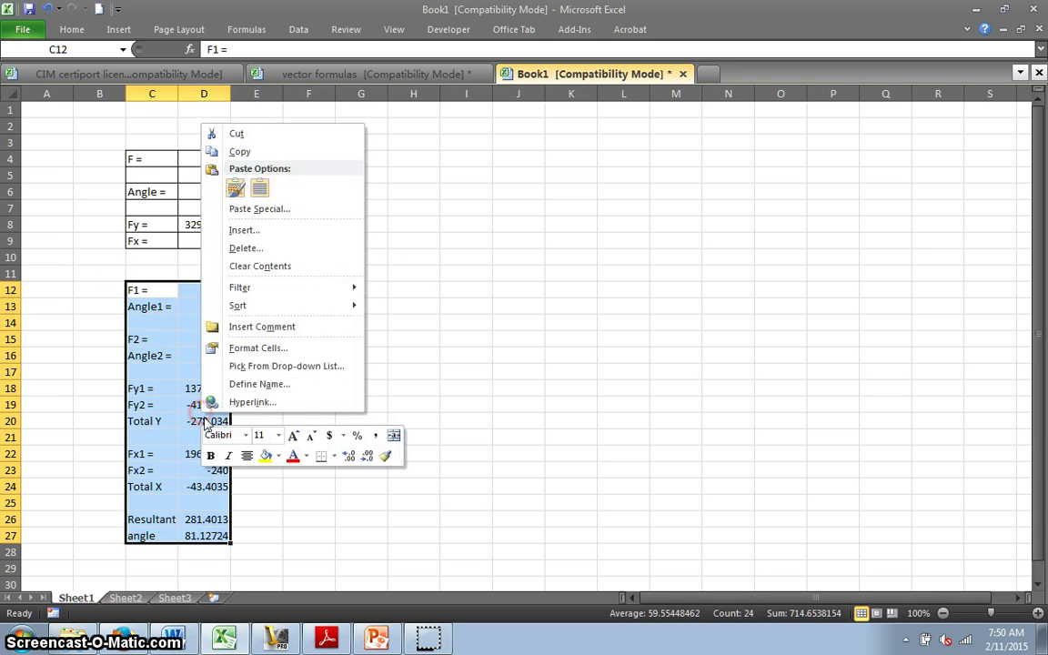
{"action": "left_click", "coordinate": [335, 457]}
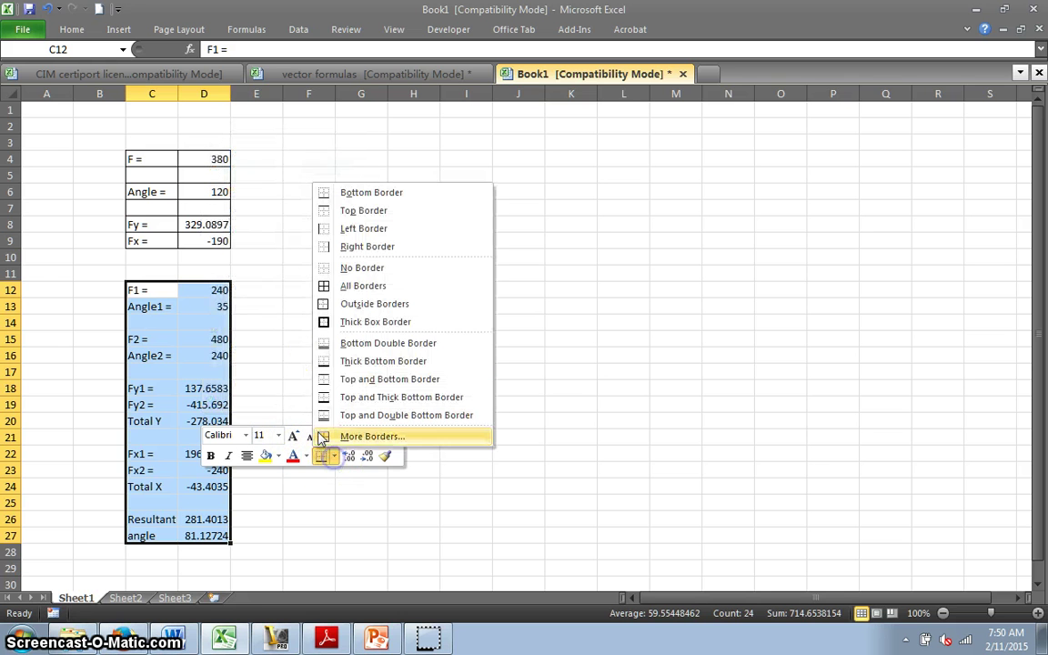
{"action": "left_click", "coordinate": [325, 287]}
{"action": "left_click", "coordinate": [465, 311]}
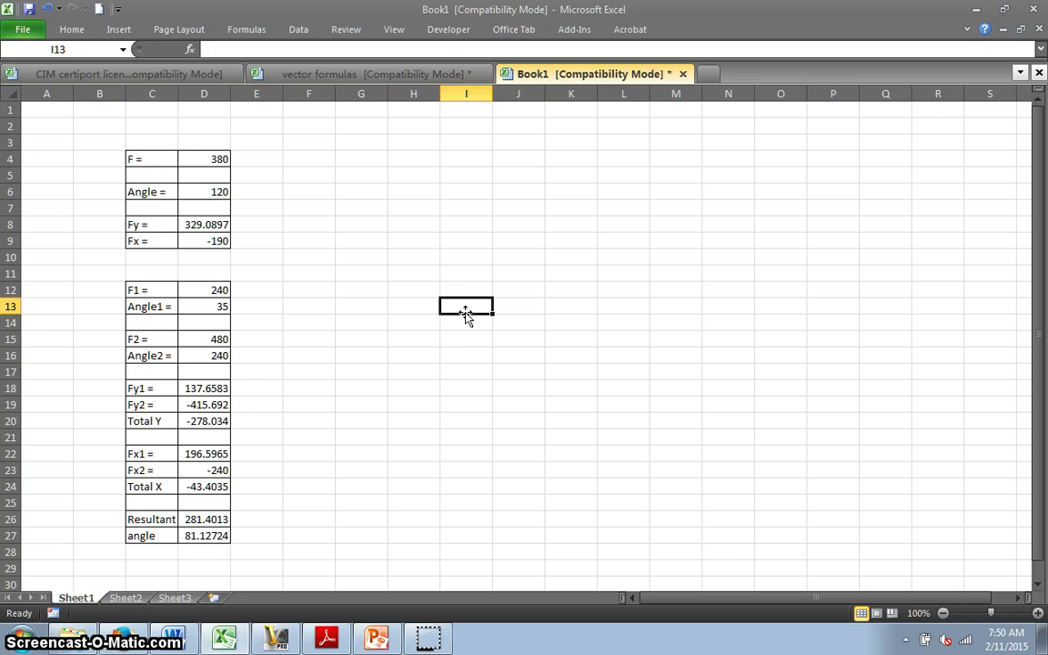
{"action": "left_click", "coordinate": [459, 306]}
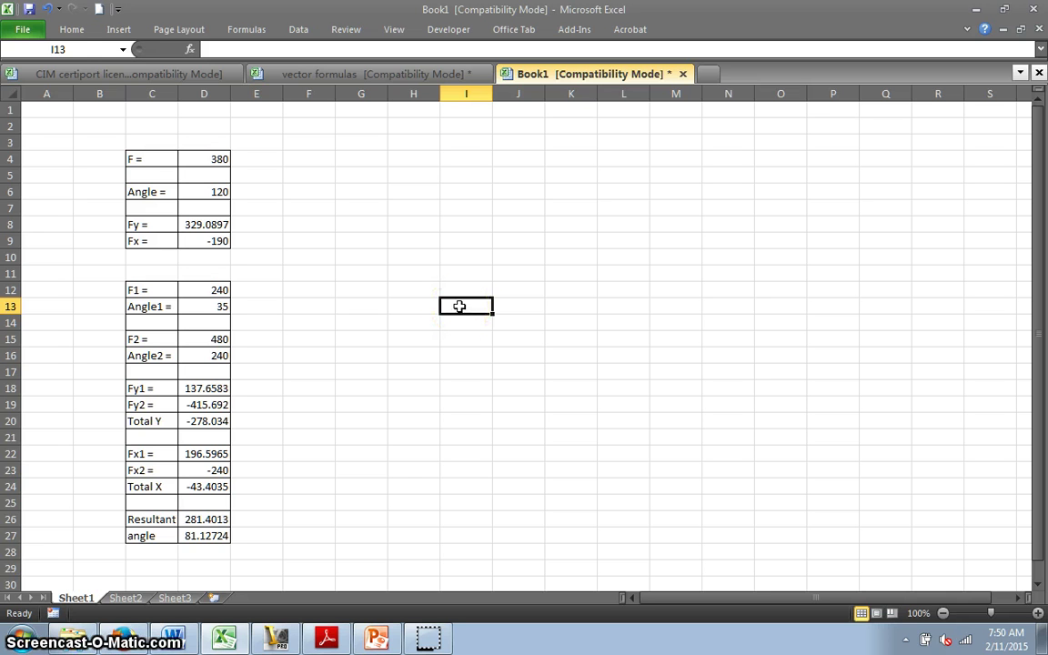